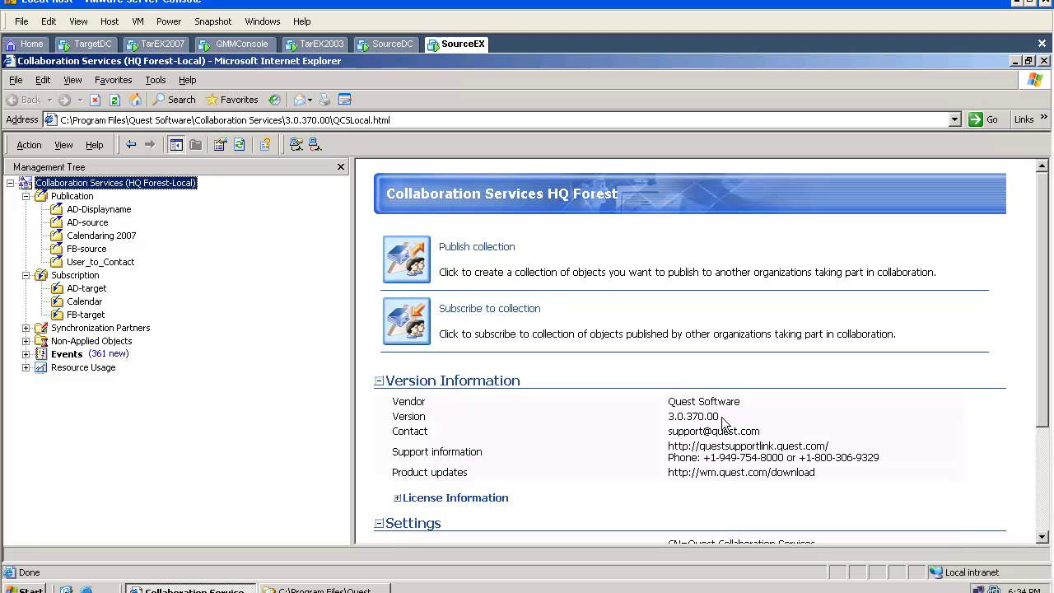
Open the AD-Displayname publication, show Membership and highlight its creation and last-modified dates.
left_click_drag(719, 417, 662, 417)
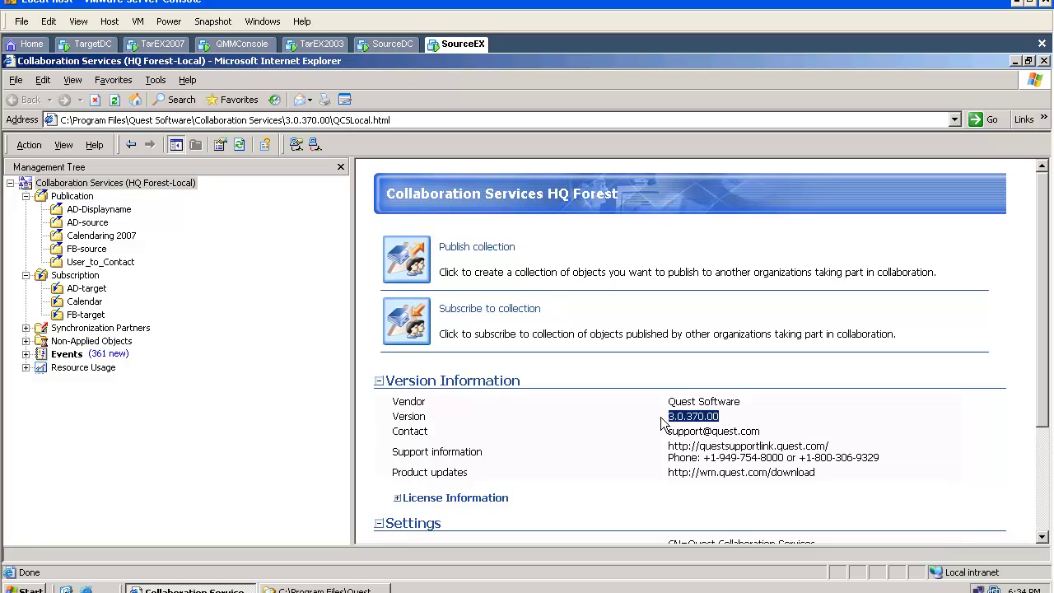
scroll(476, 454, "down", 3)
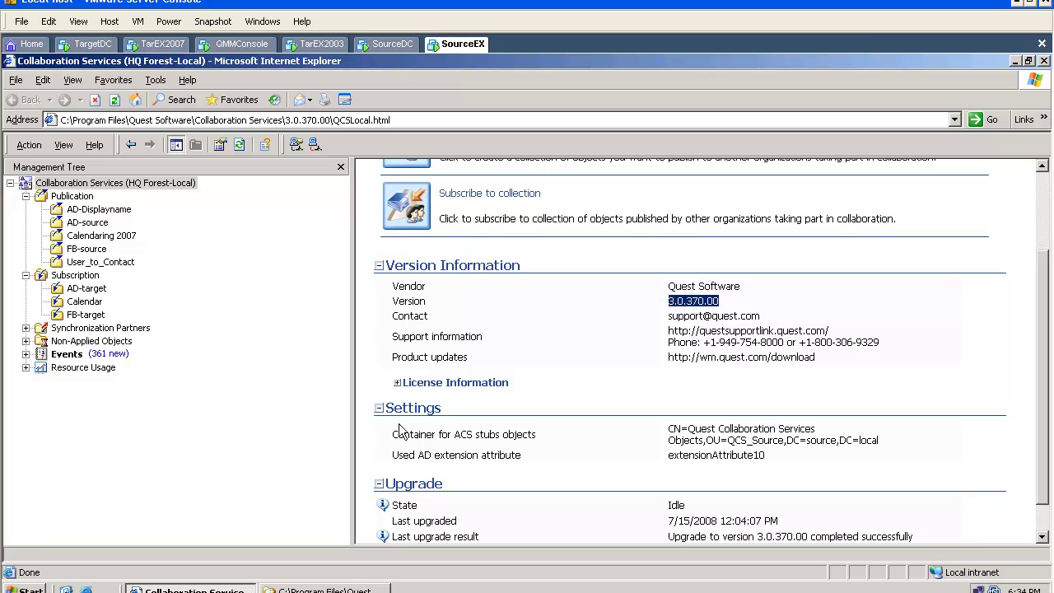
scroll(387, 422, "down", 1)
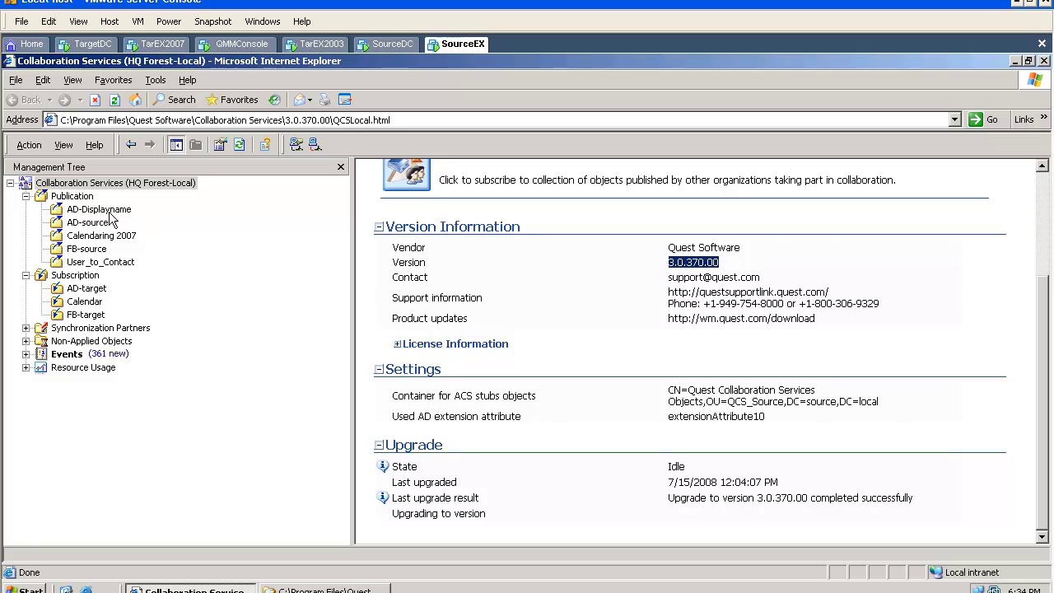
left_click(108, 211)
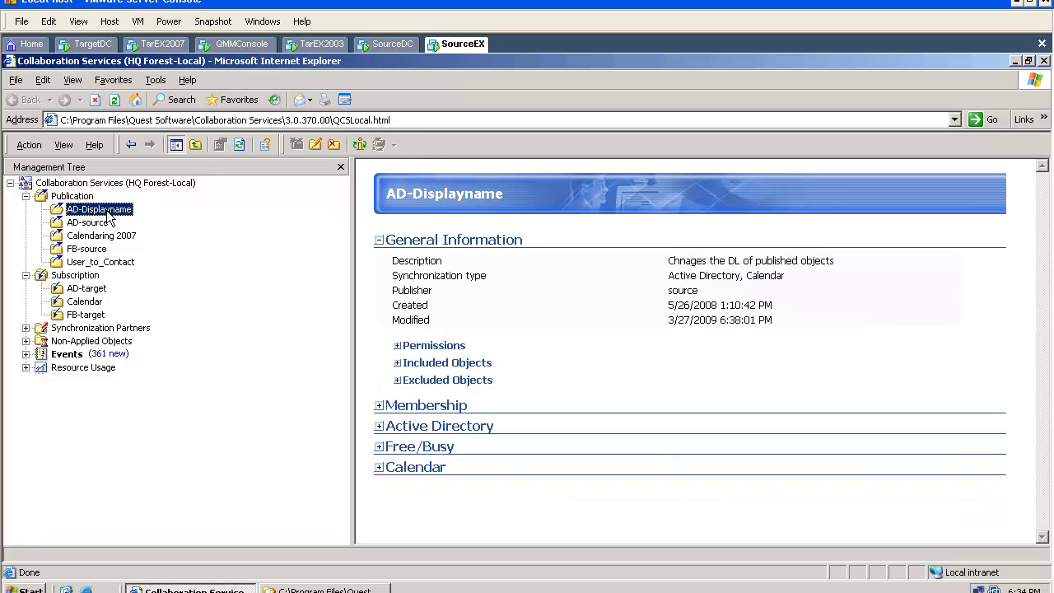
left_click(380, 406)
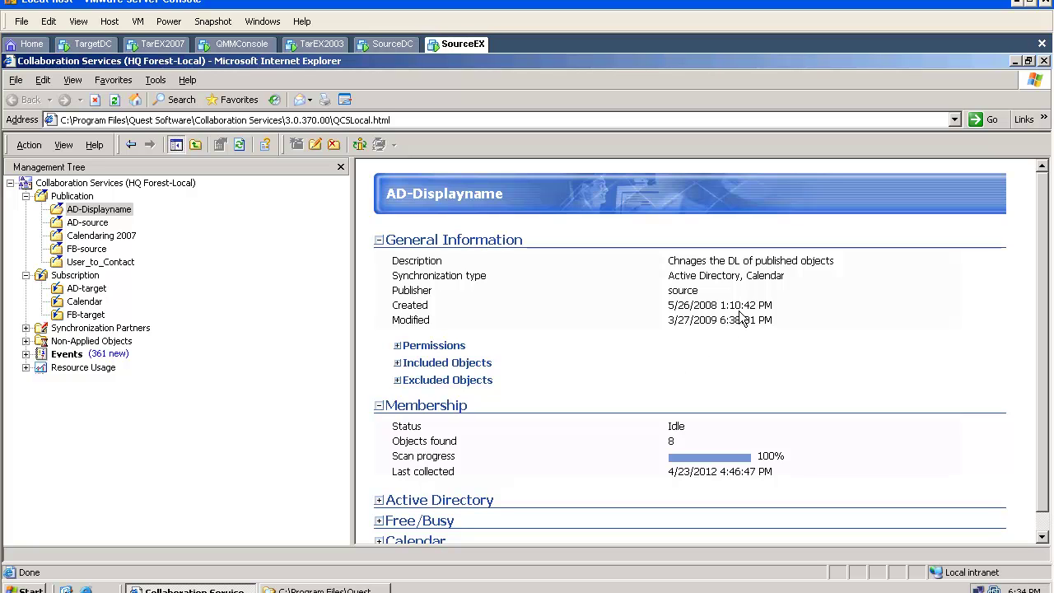
left_click_drag(769, 305, 666, 306)
left_click_drag(778, 321, 692, 321)
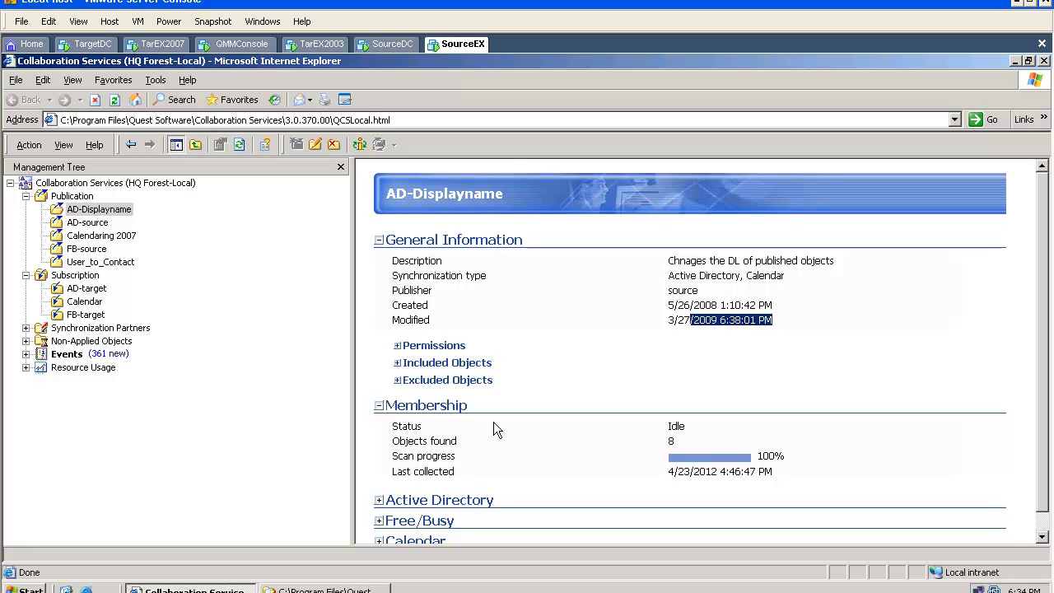
Expand Active Directory (idle 100%), Free/Busy (sleeping) and Calendar (idle 60%) sync statistics.
scroll(465, 427, "down", 1)
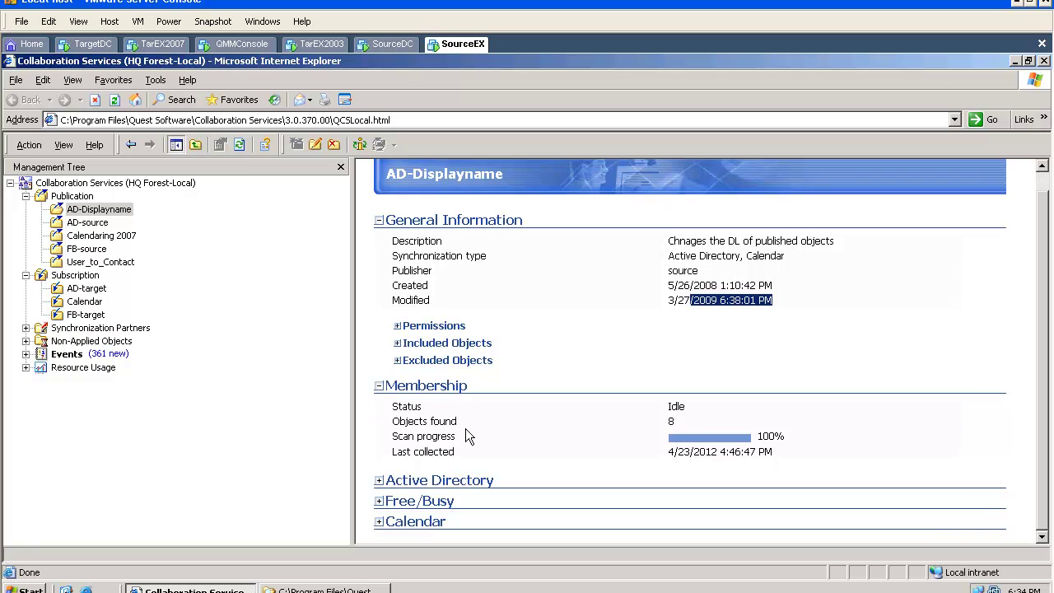
left_click(382, 480)
scroll(382, 481, "down", 5)
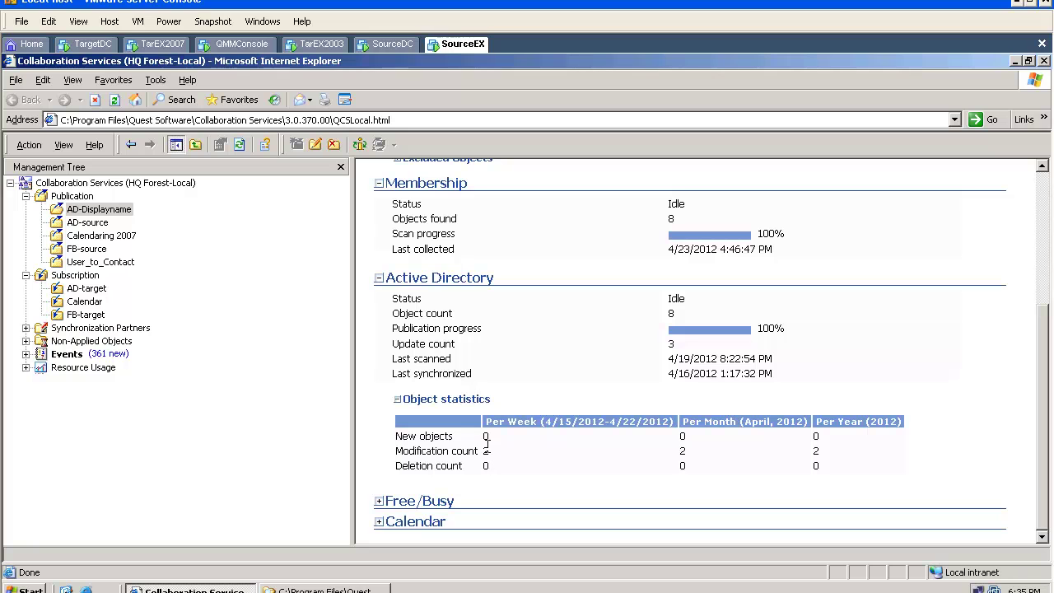
left_click(379, 501)
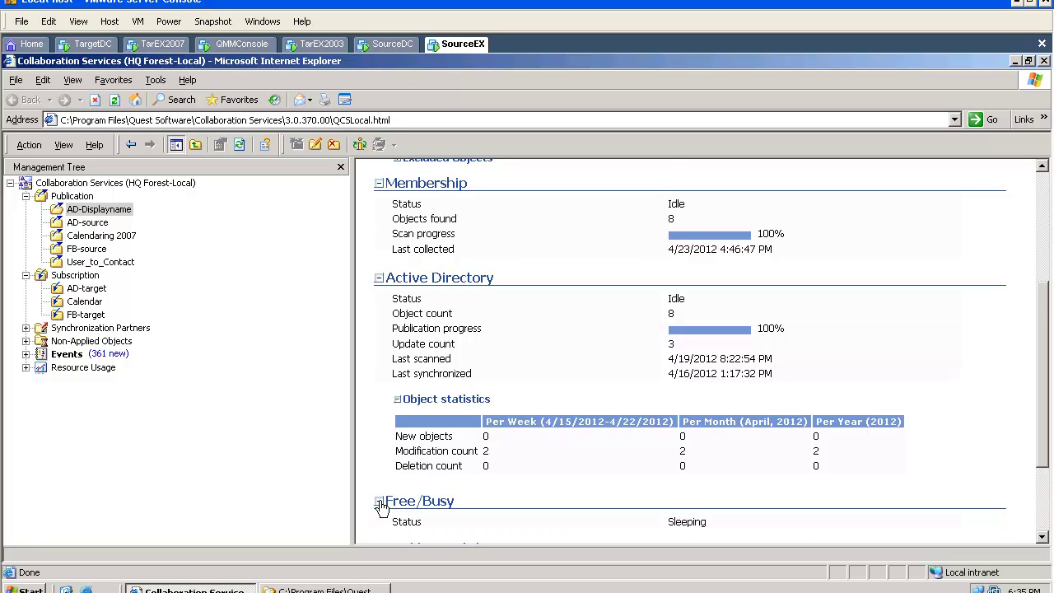
scroll(386, 500, "down", 3)
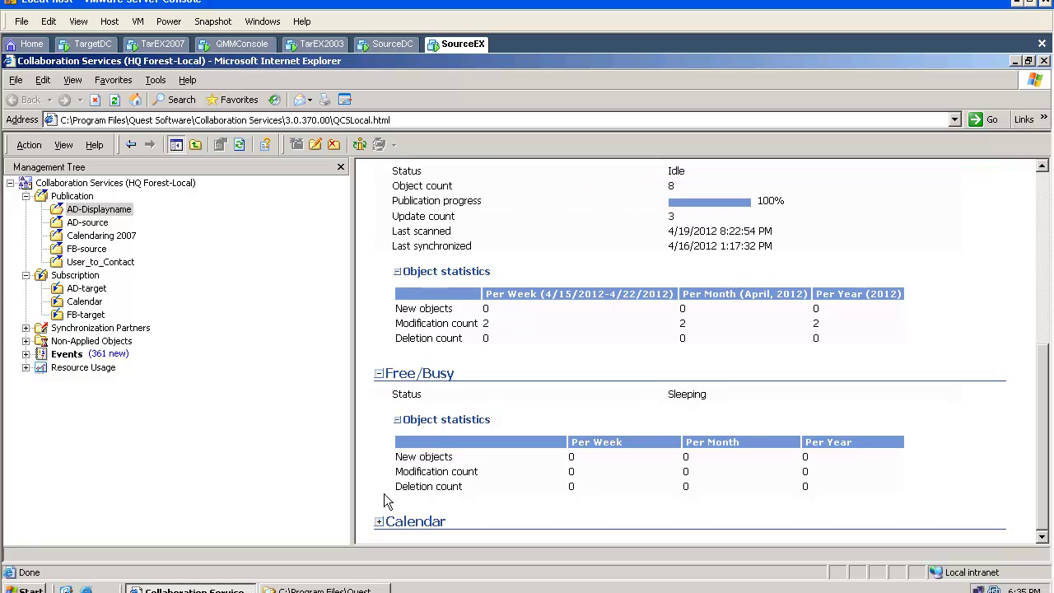
left_click(380, 522)
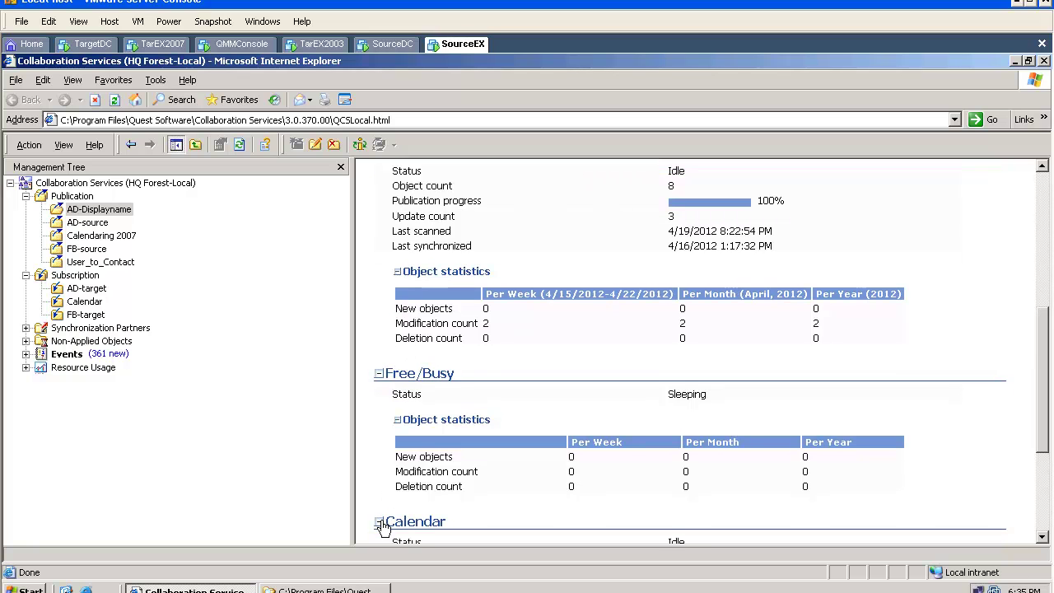
scroll(387, 519, "down", 5)
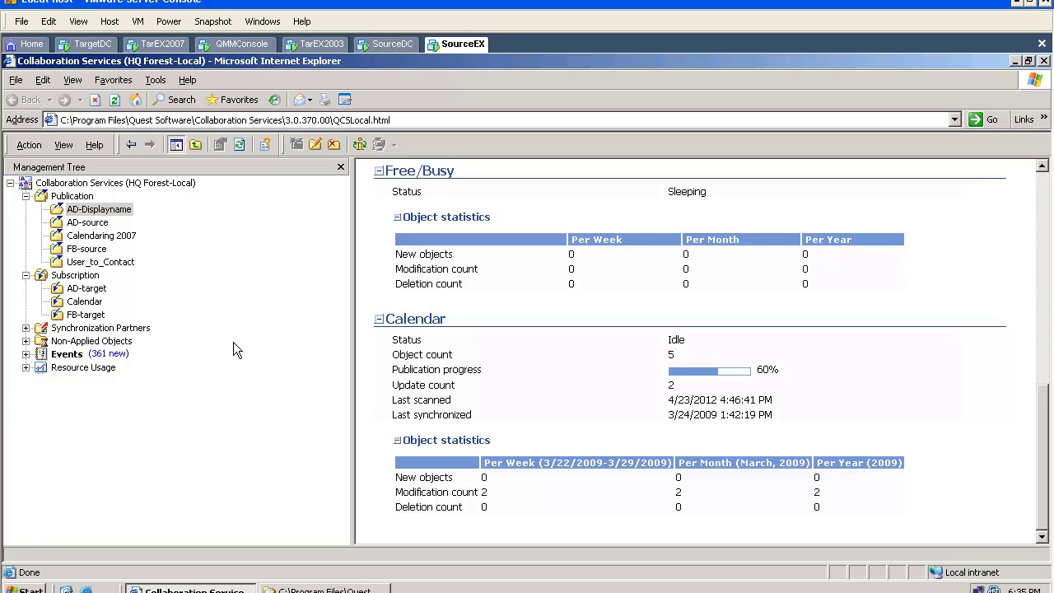
Open the FB-source edit wizard and cancel it without saving.
left_click(96, 250)
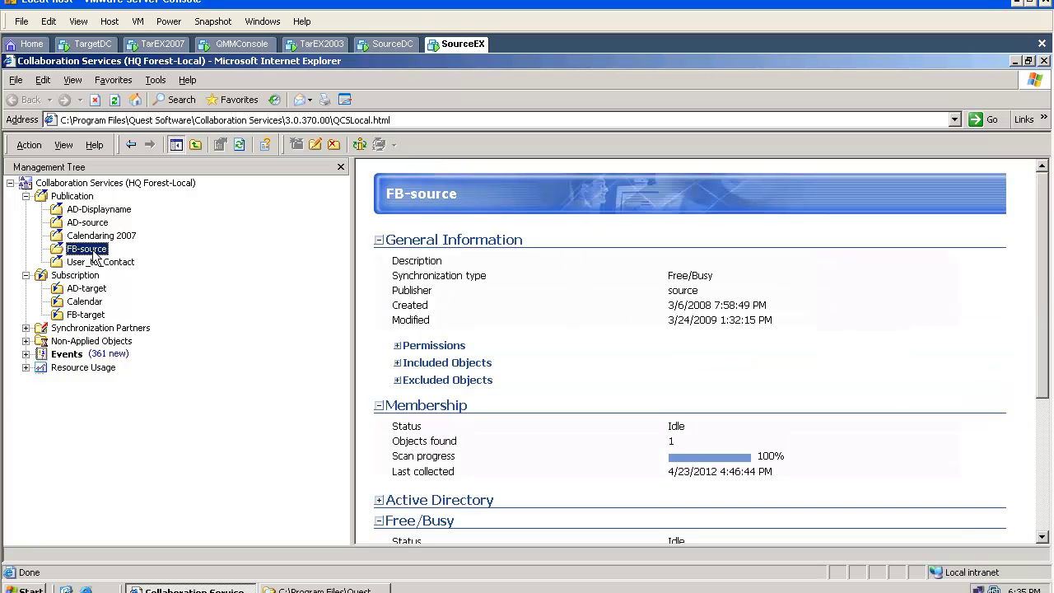
right_click(97, 250)
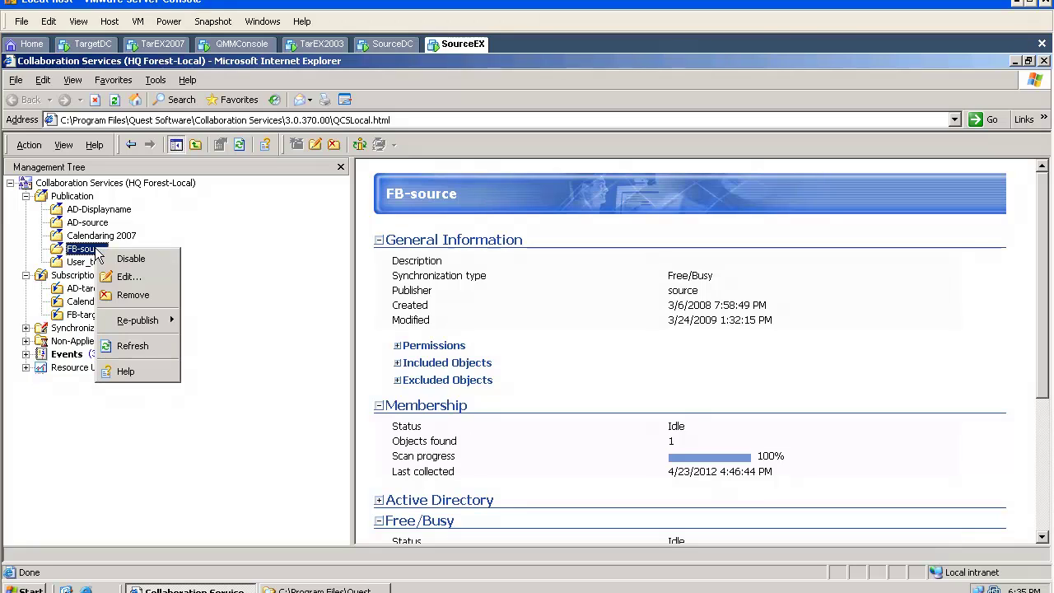
left_click(125, 278)
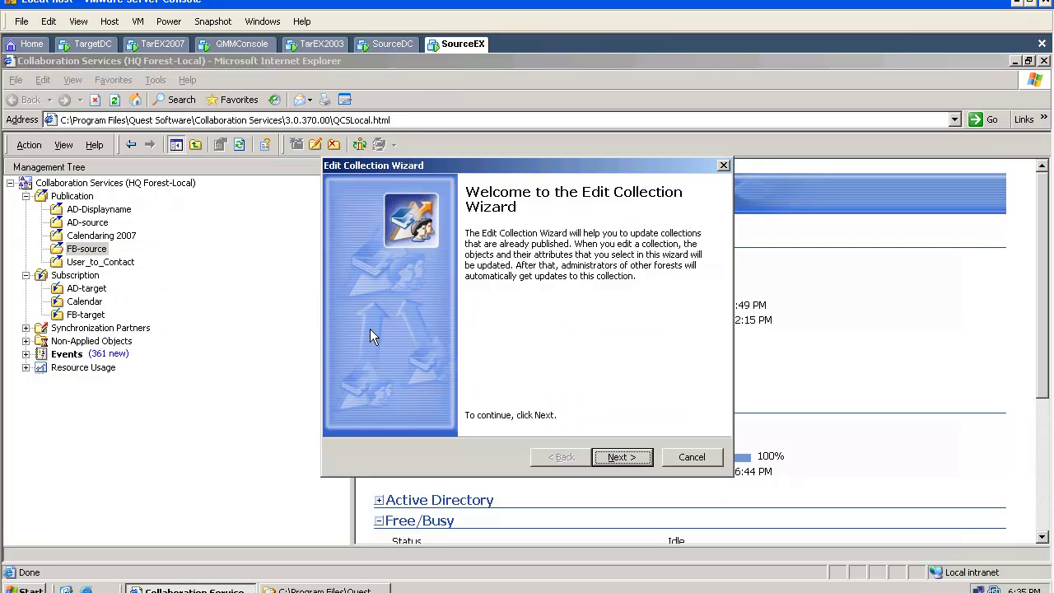
key("Return")
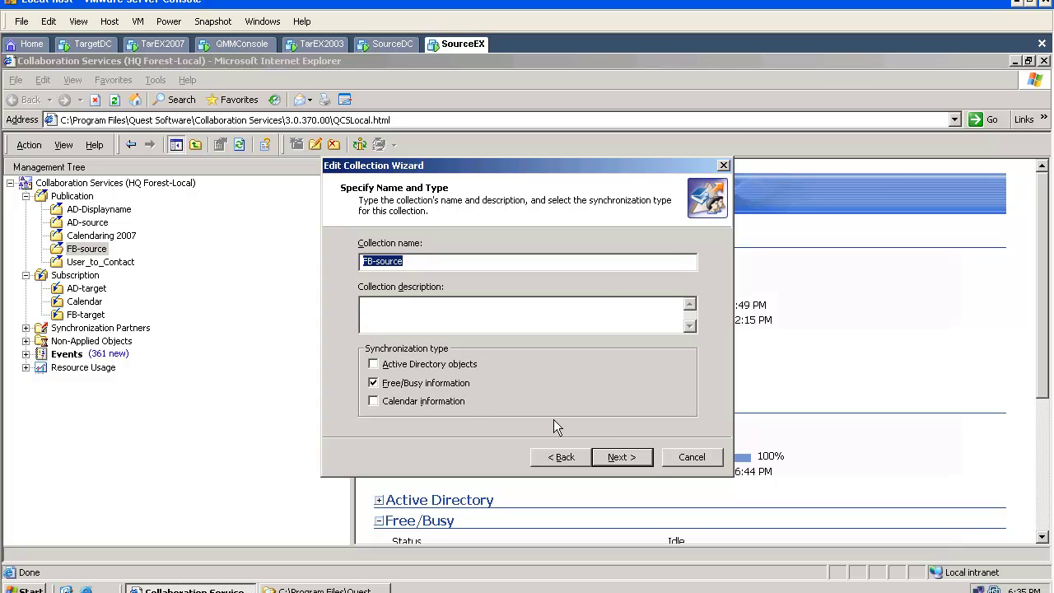
left_click(677, 457)
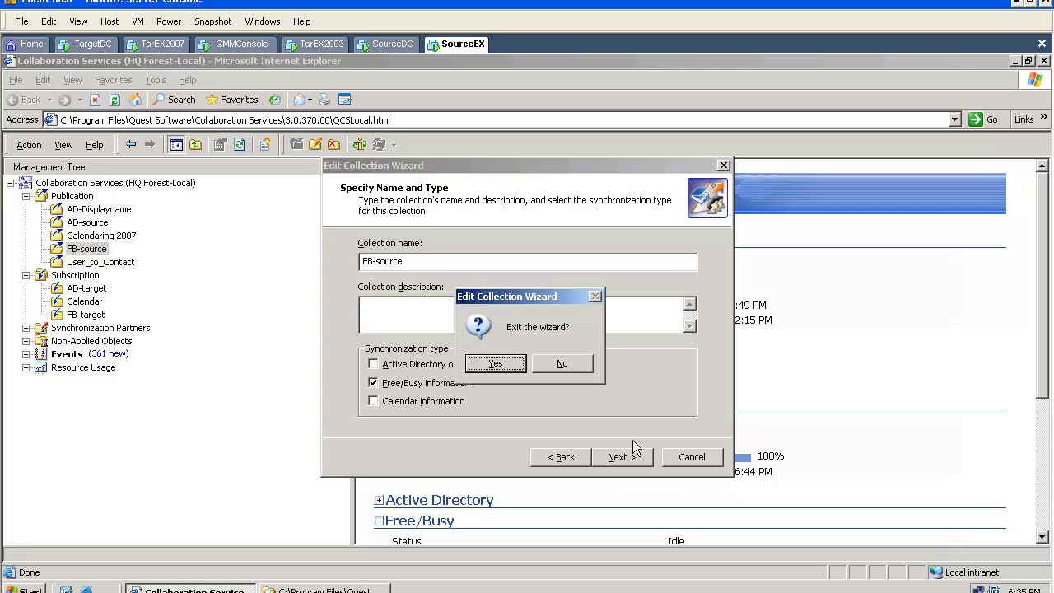
key("Return")
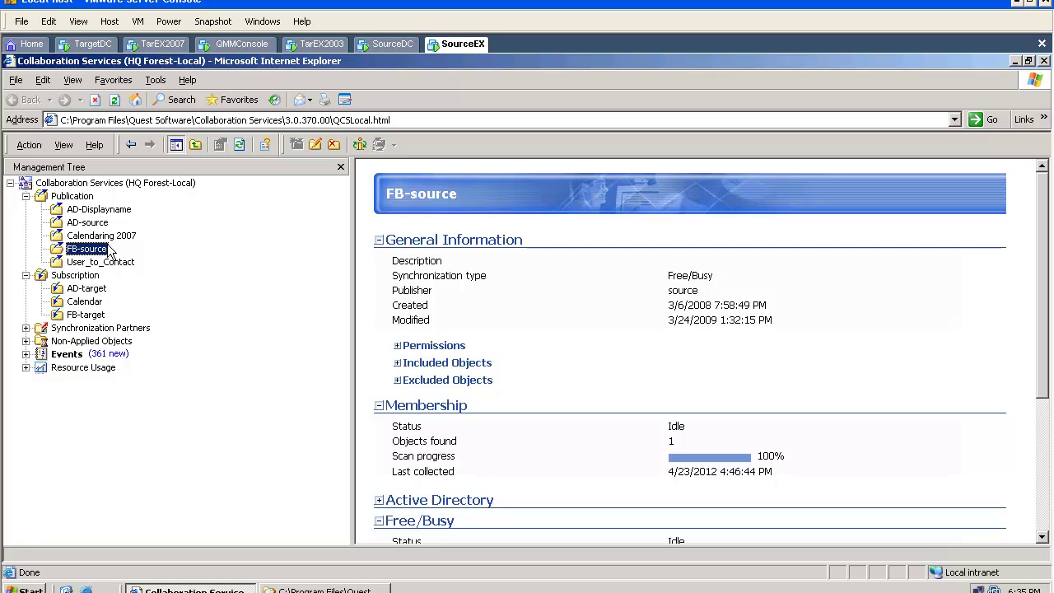
Edit Calendaring 2007 up to Objects to Exclude, cancel unsaved, then select the Calendar subscription.
left_click(110, 239)
right_click(111, 239)
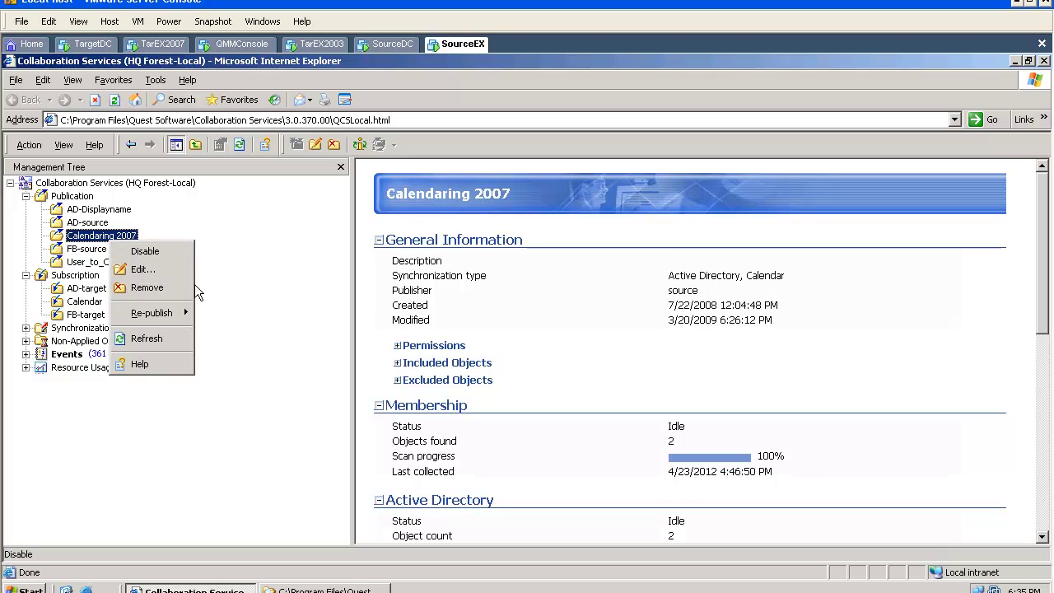
left_click(171, 272)
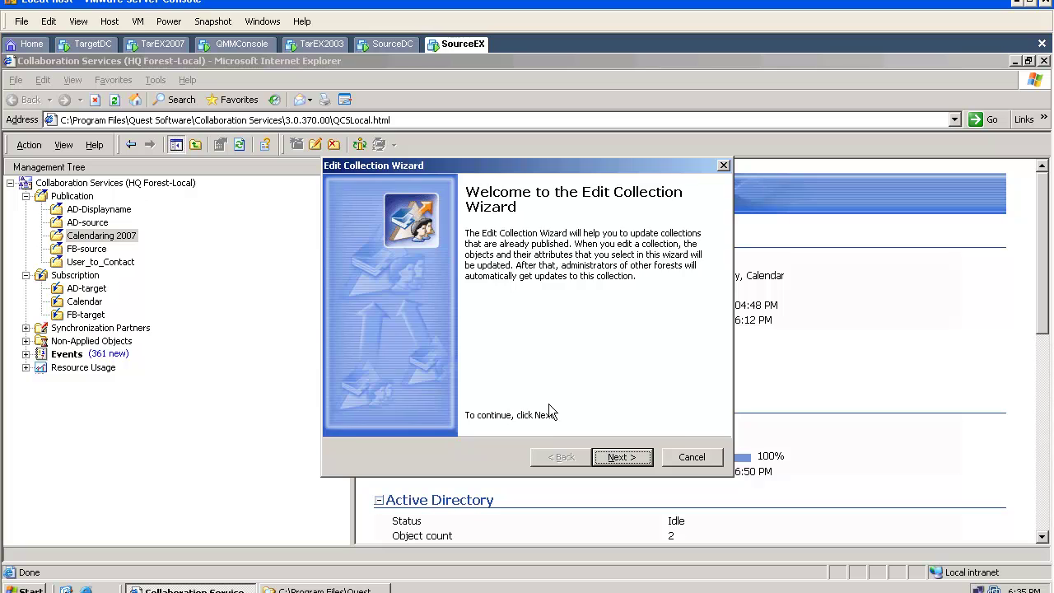
key("Return")
key("Return")
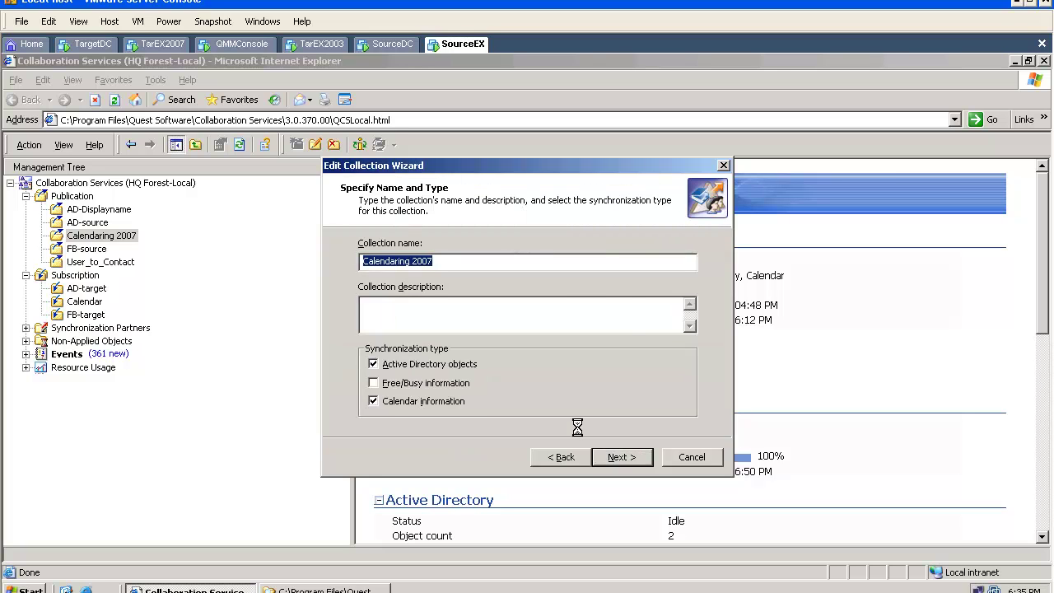
key("Return")
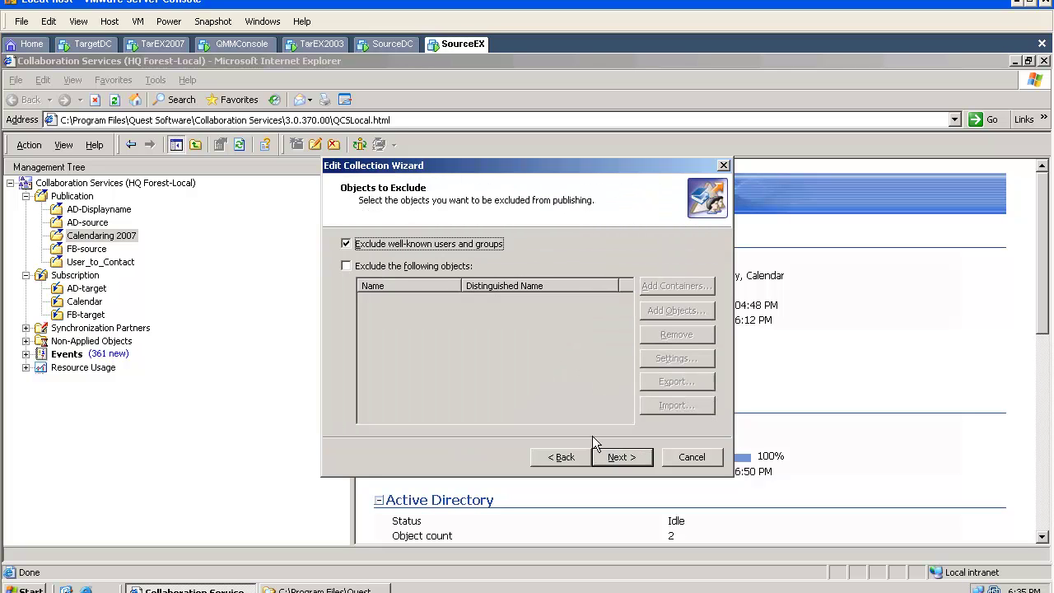
left_click(688, 457)
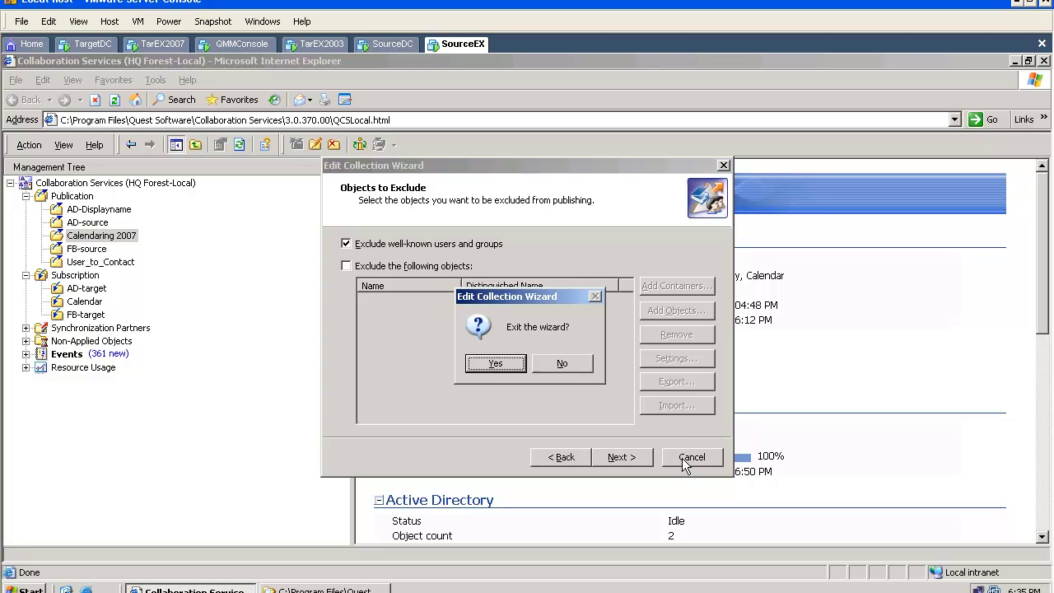
key("Return")
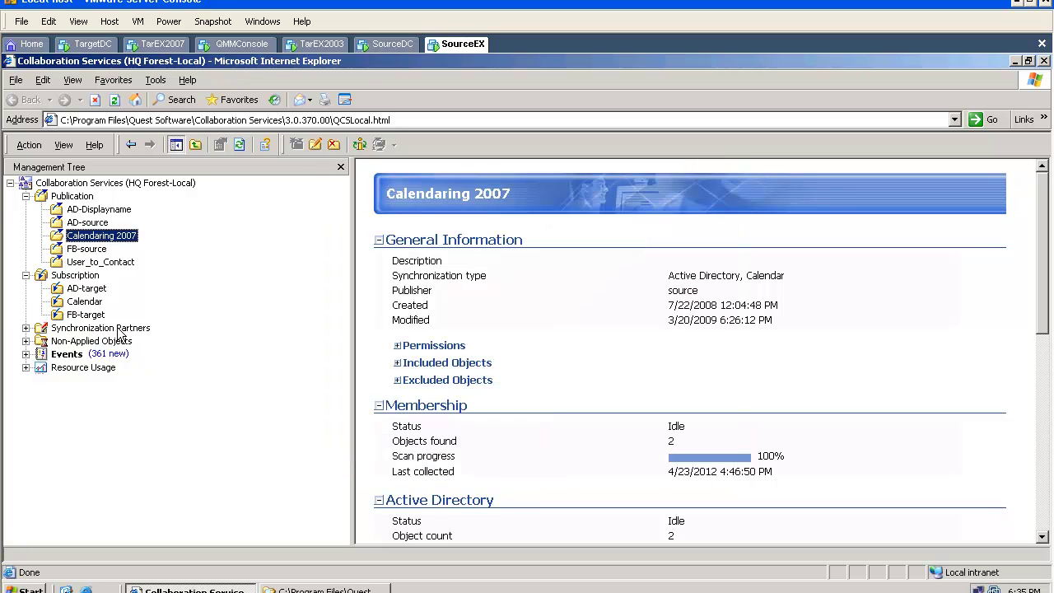
left_click(97, 306)
Enable Always create mailbox on SOURCEEX's First Storage Group mailbox store in Calendar's Advanced properties.
right_click(97, 306)
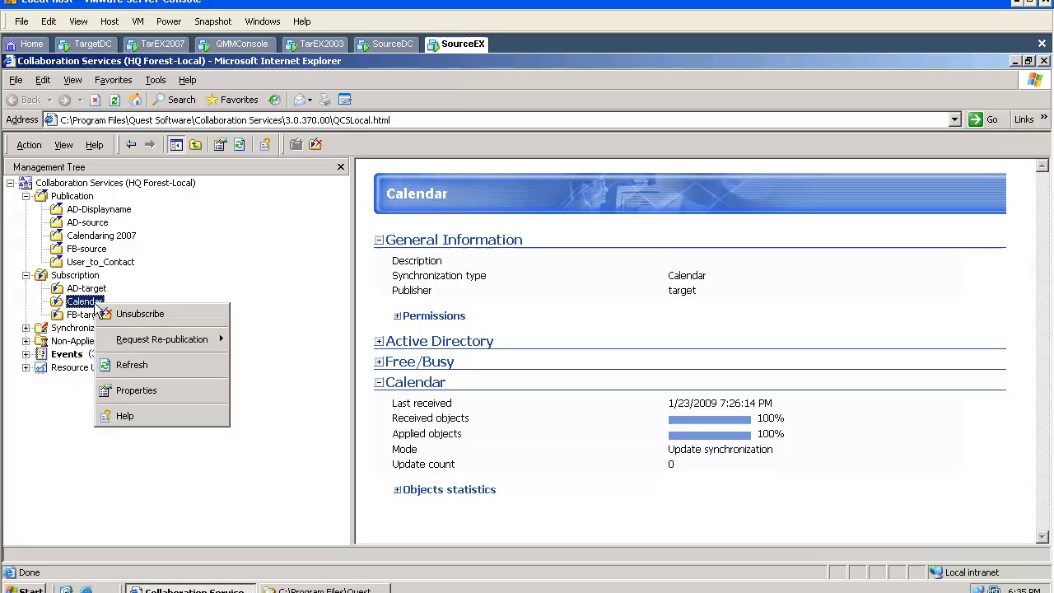
left_click(121, 392)
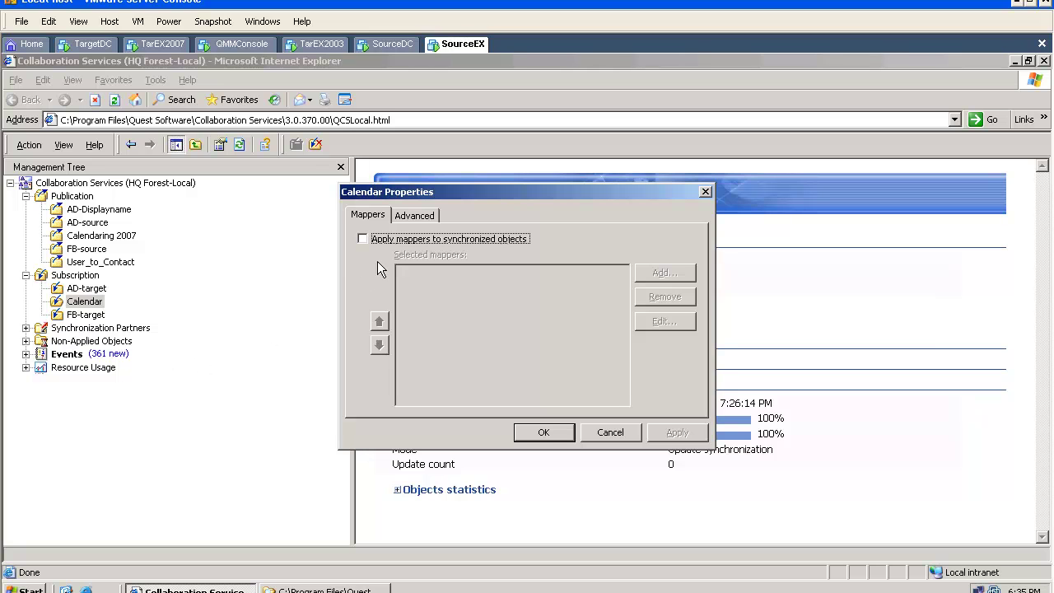
left_click(396, 216)
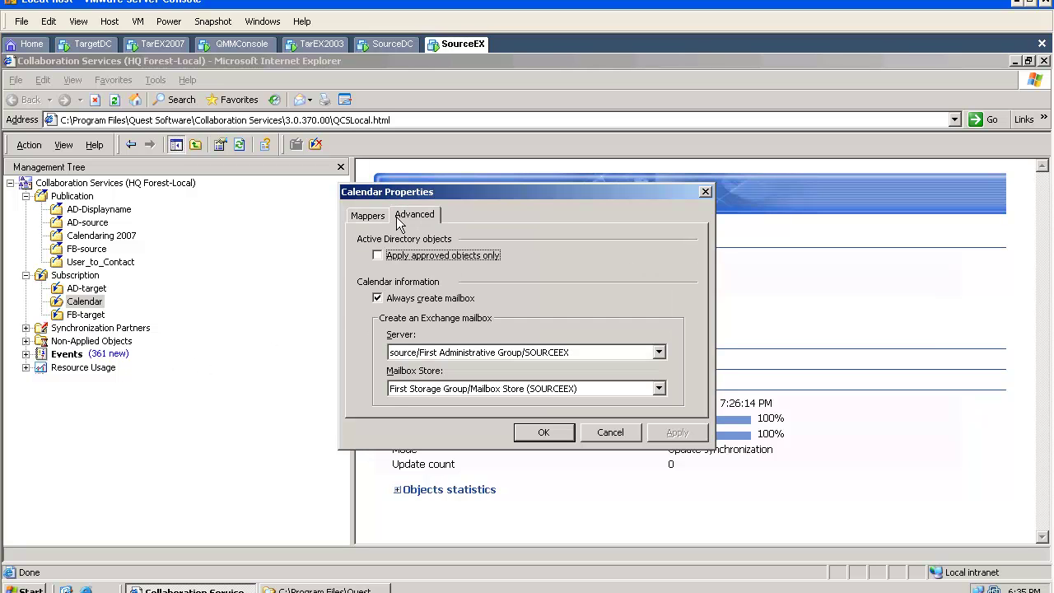
left_click(377, 299)
left_click(377, 299)
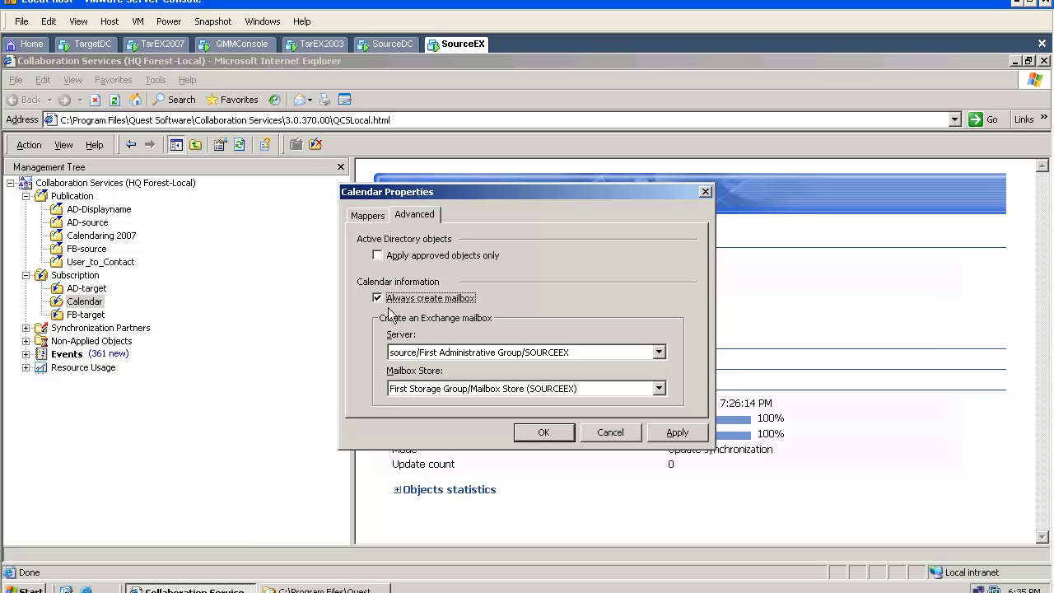
left_click(436, 353)
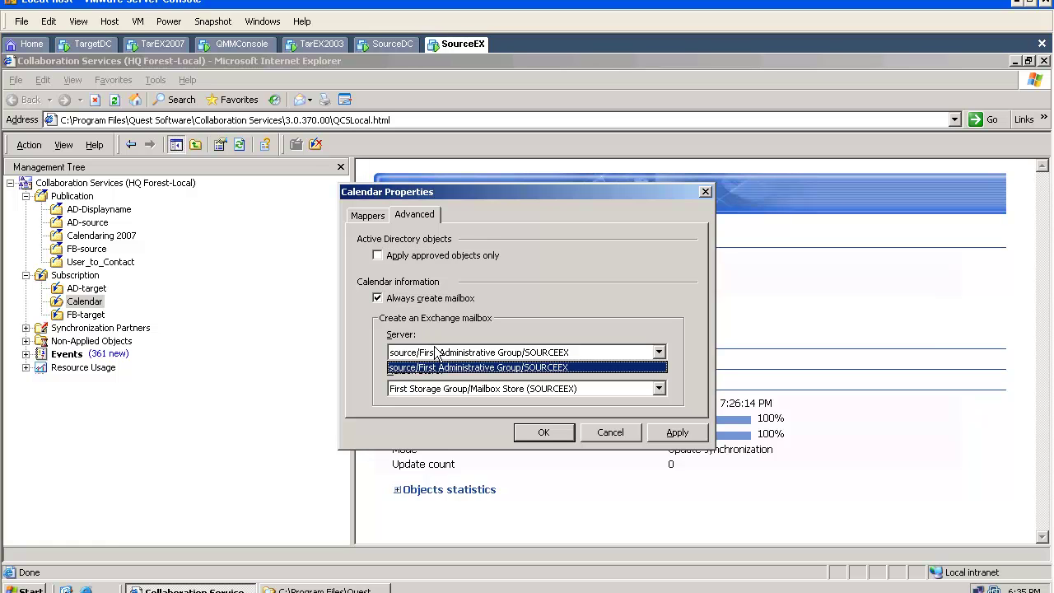
left_click(436, 352)
left_click(443, 390)
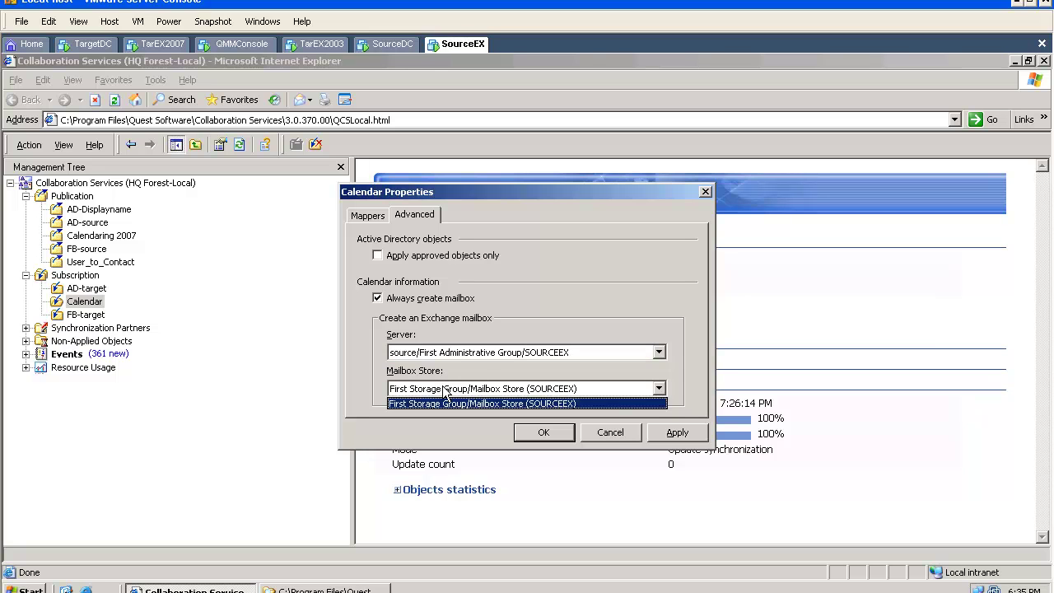
left_click(443, 390)
left_click(570, 433)
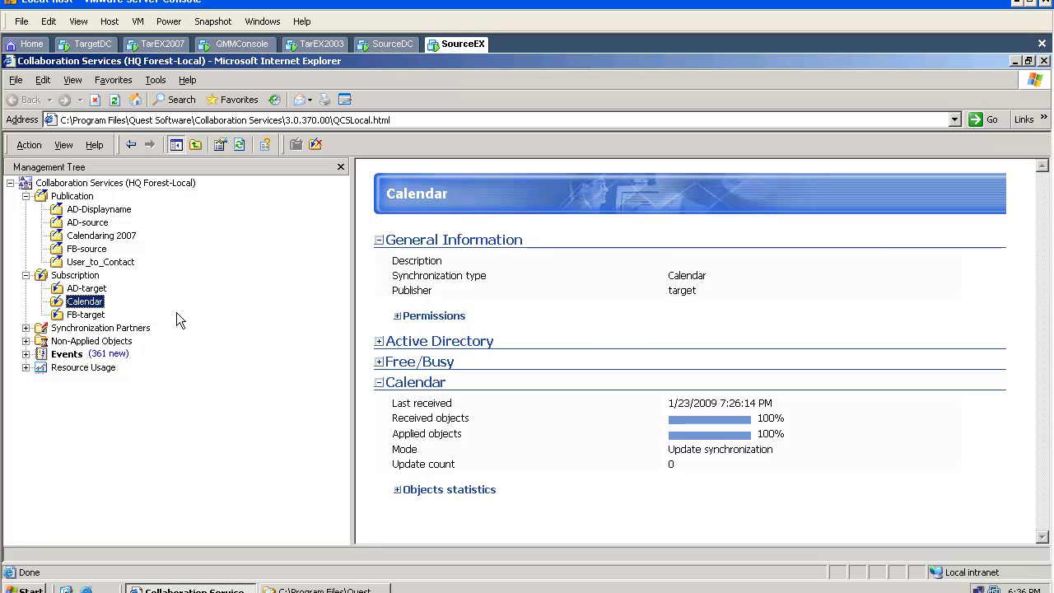
Launch Publish Collection from Publication, keeping the default New Collection name and Active Directory type.
left_click(80, 197)
right_click(80, 199)
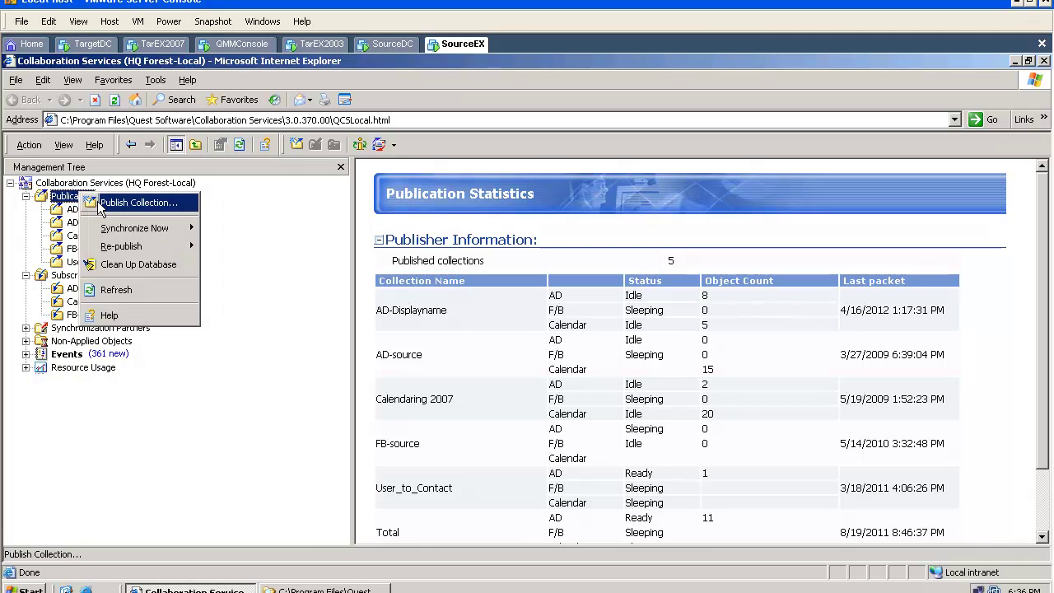
left_click(131, 203)
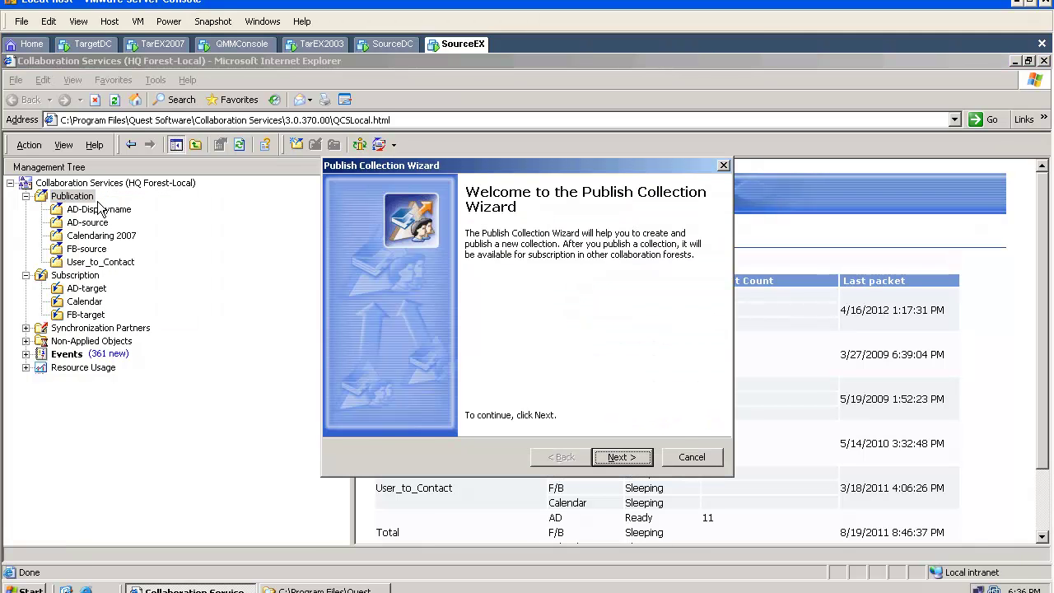
key("Return")
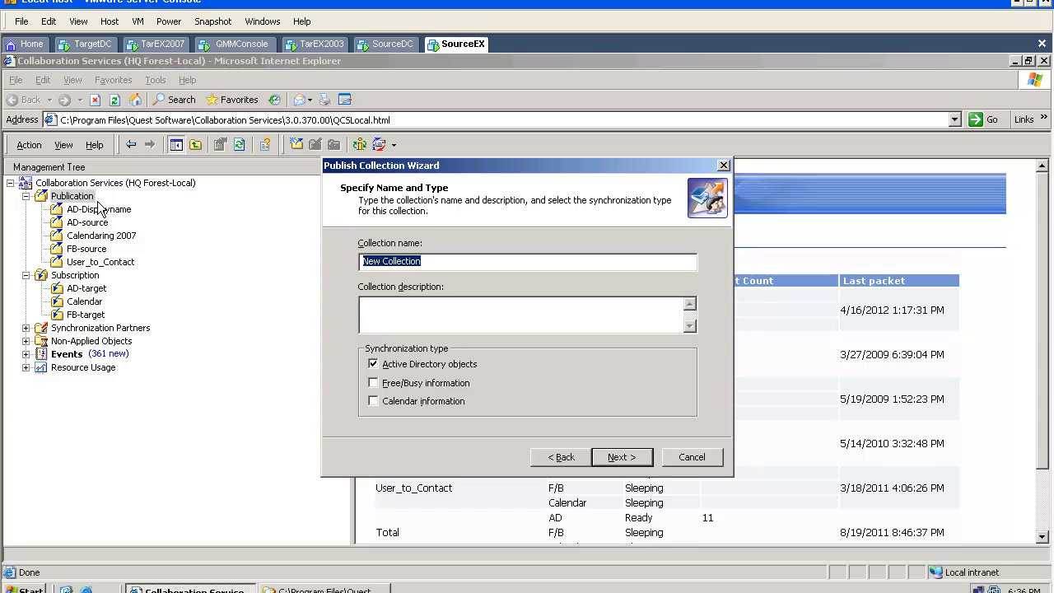
key("Return")
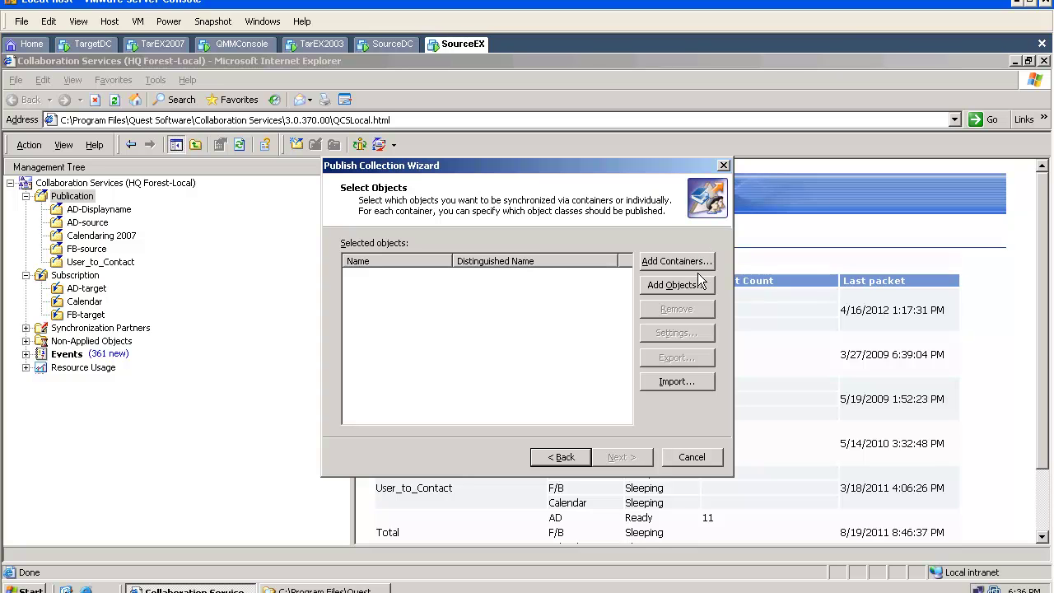
Load source-domain objects filtered by (samaccountname=a*) and add all five to the collection.
left_click(672, 285)
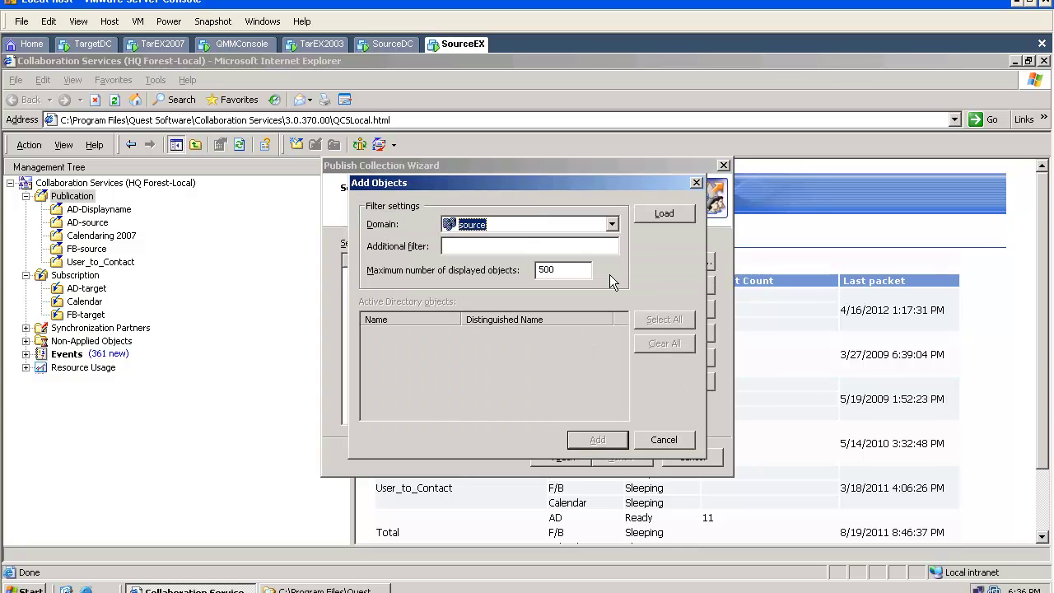
left_click(665, 217)
left_click(570, 270)
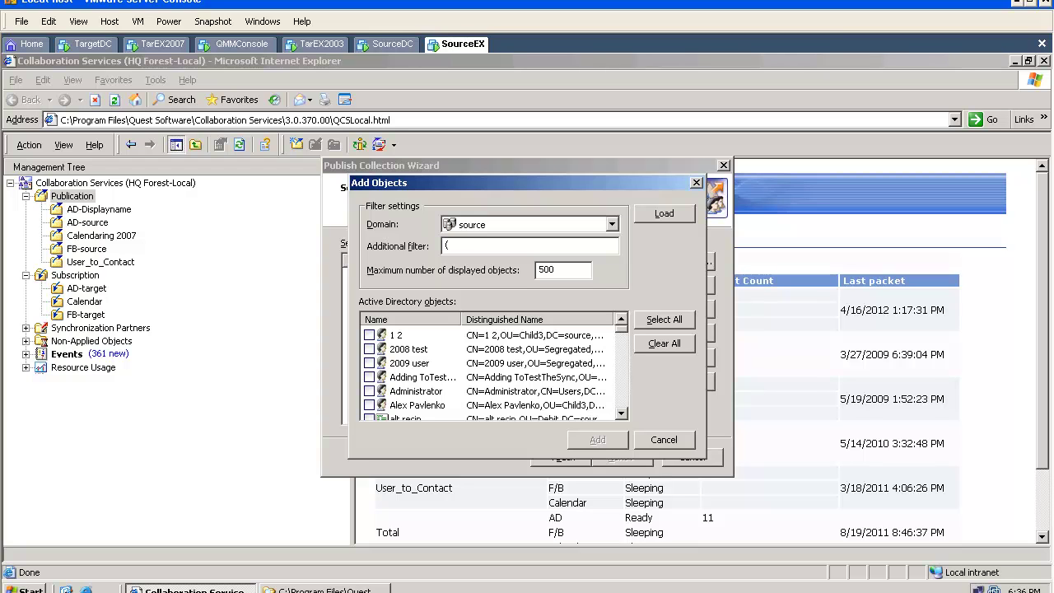
type("(samaccountname=a*")
left_click(684, 217)
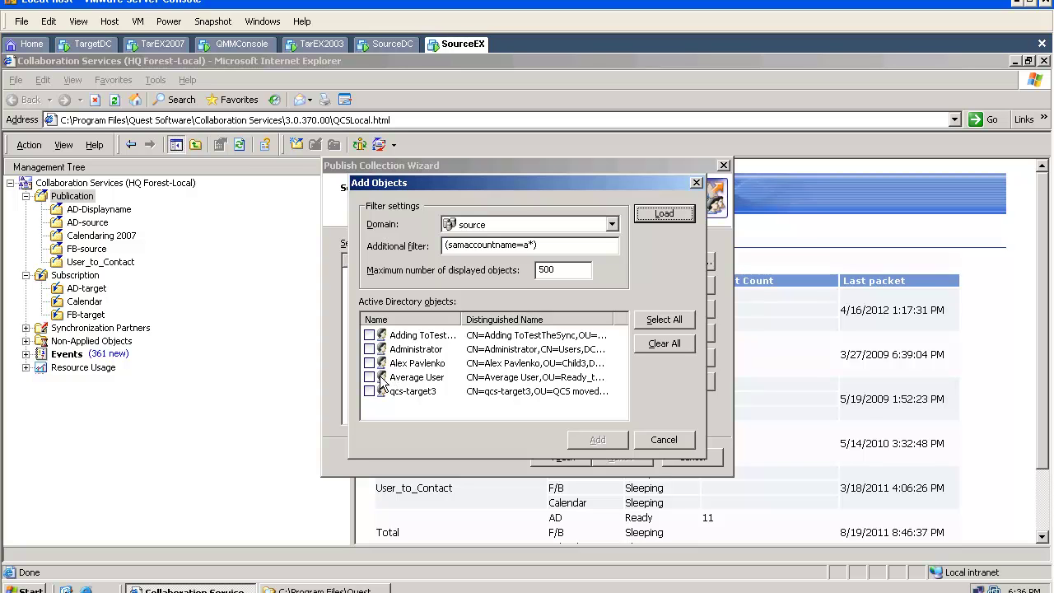
left_click(651, 326)
left_click(601, 439)
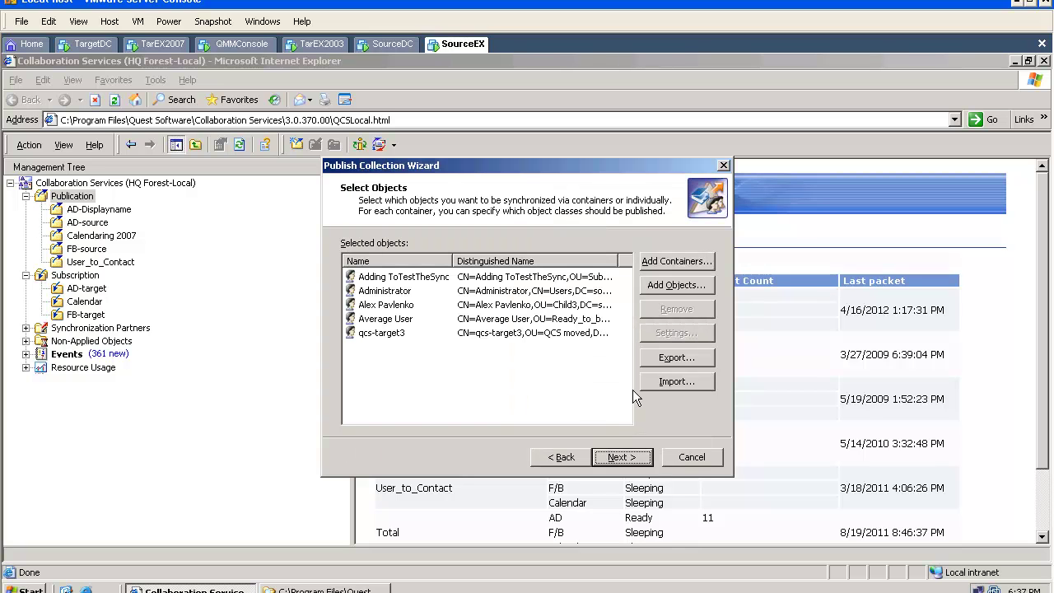
Pick an added user object and advance past Objects to Exclude to Select Attributes.
left_click(439, 304)
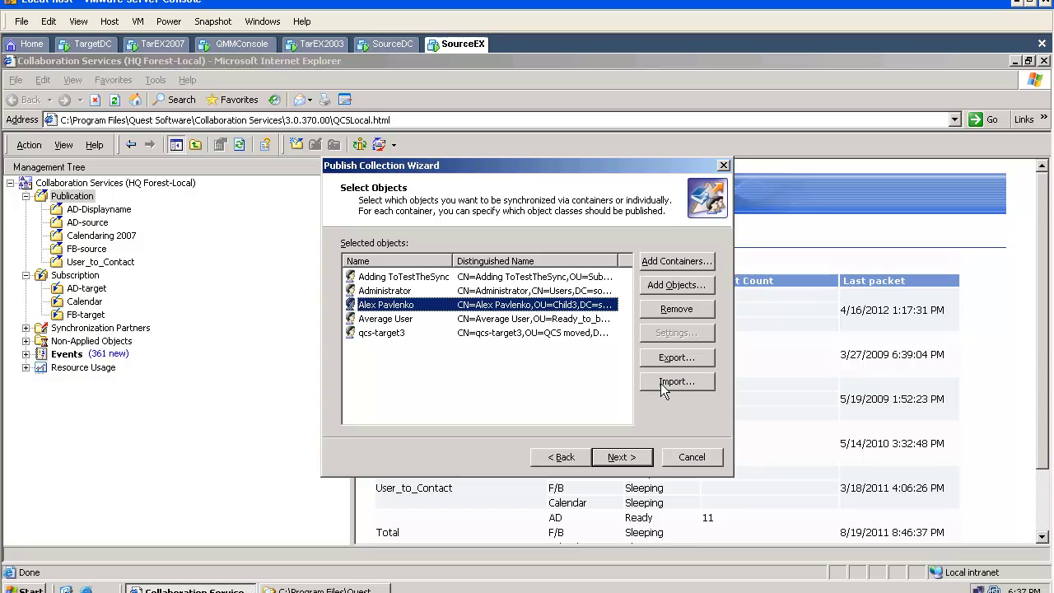
left_click(622, 457)
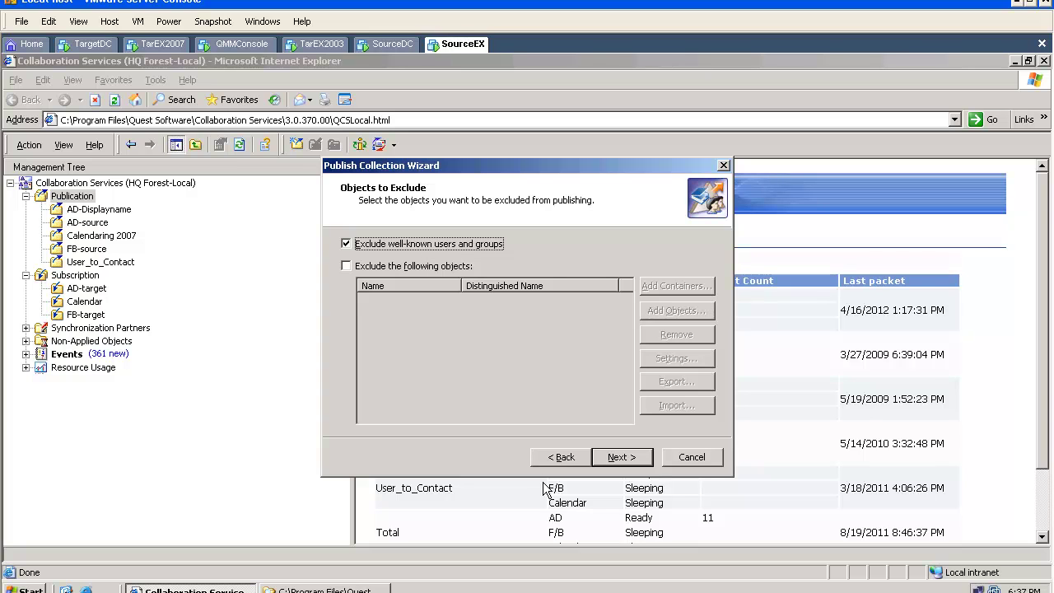
left_click(608, 457)
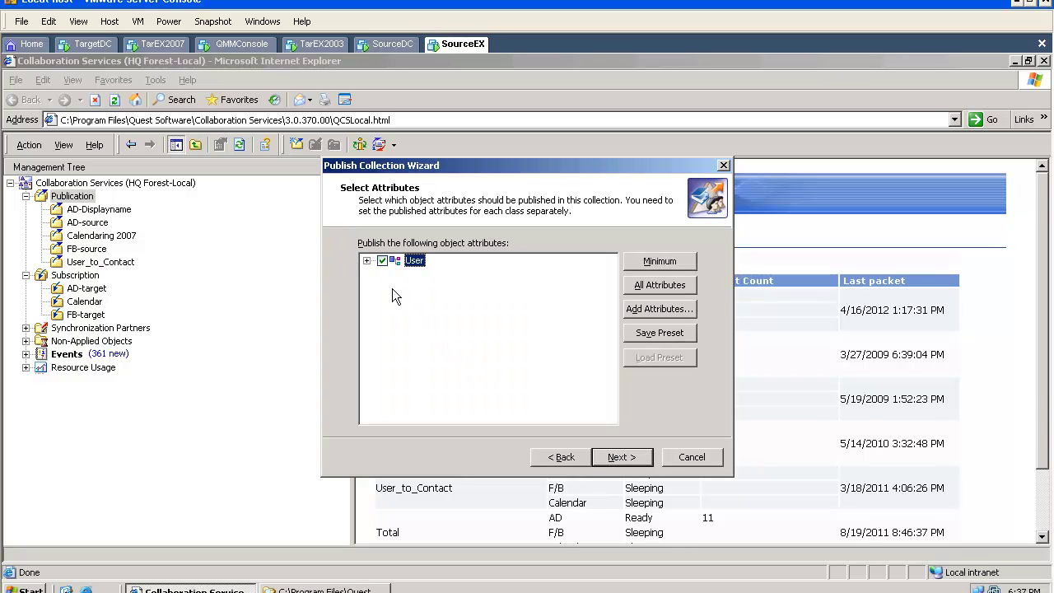
Expand the User class, try the Minimum set, then switch back to All Attributes.
left_click(368, 261)
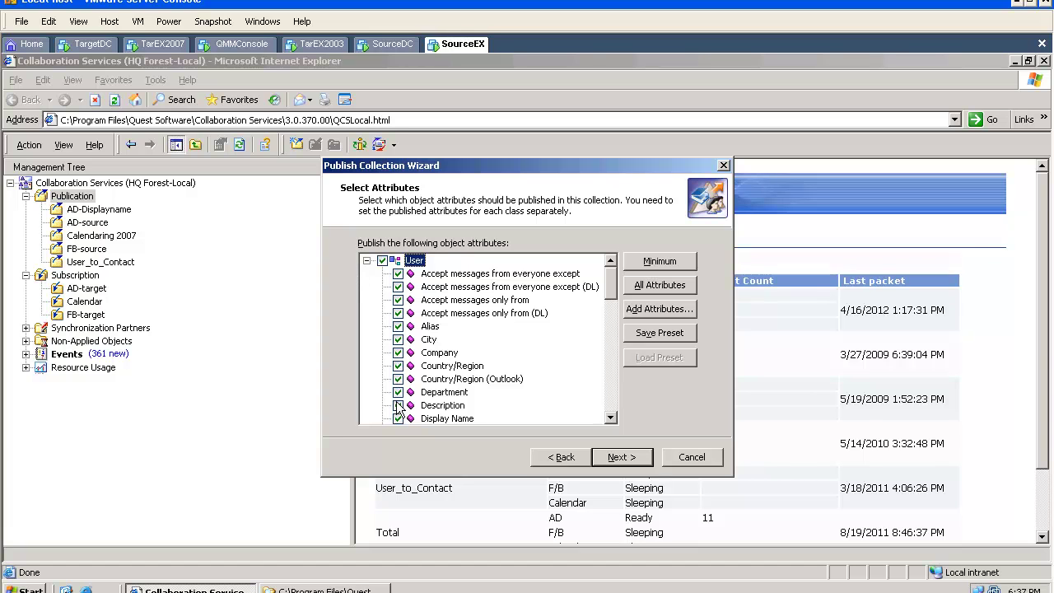
scroll(412, 404, "down", 10)
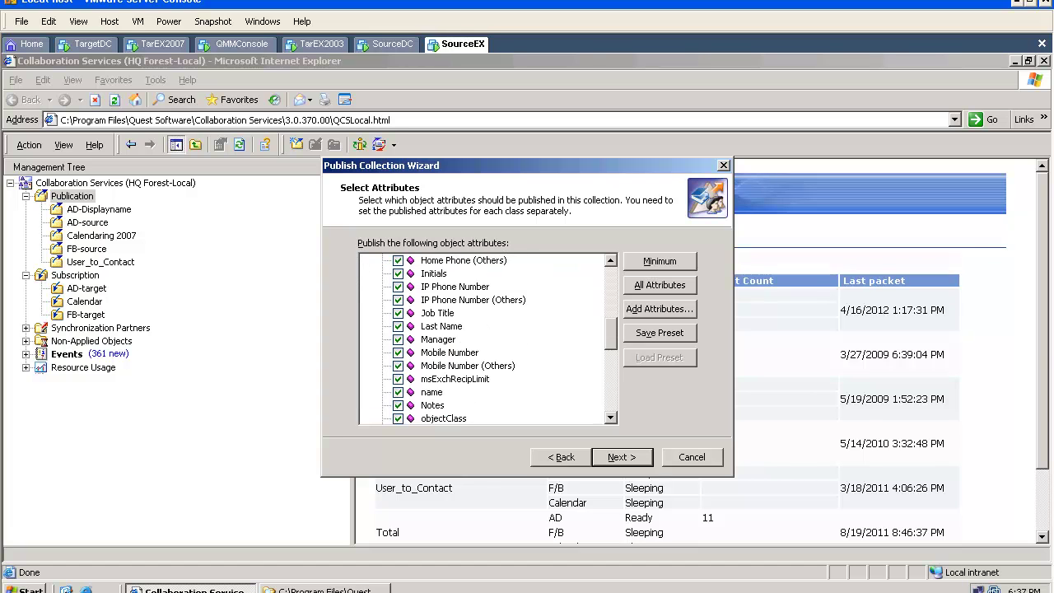
scroll(424, 399, "down", 4)
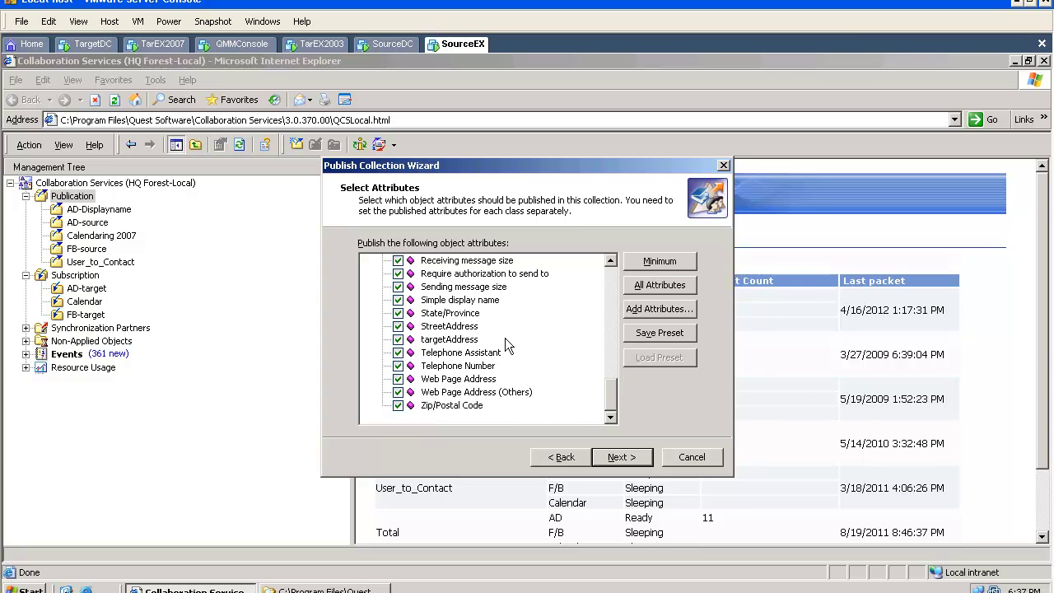
left_click(657, 262)
left_click_drag(613, 396, 613, 278)
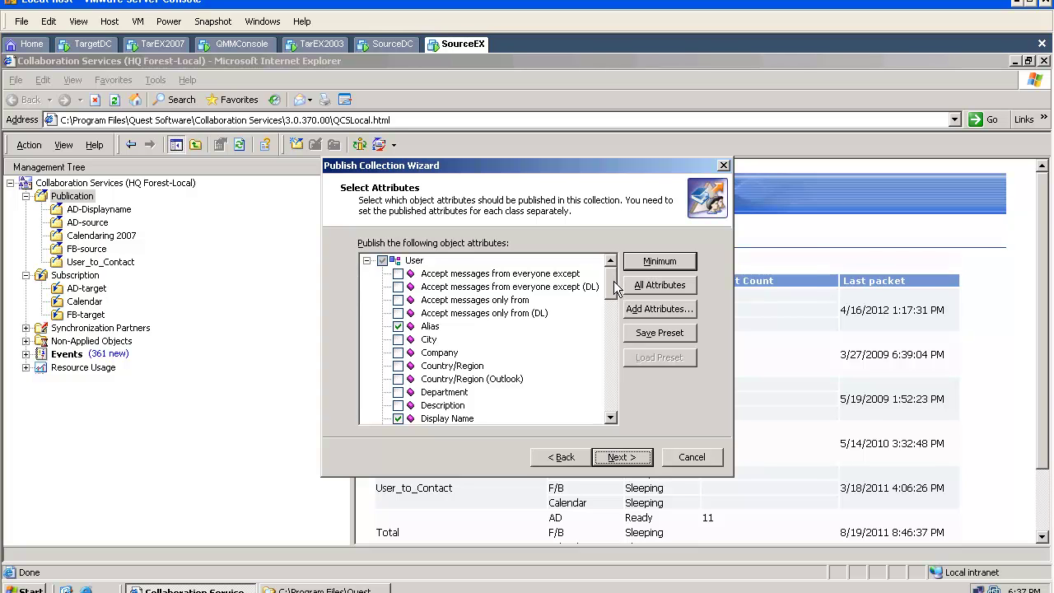
left_click(657, 285)
Add custom attributes adminDescription and adminDisplayName for class User, then collapse the User node.
left_click(659, 309)
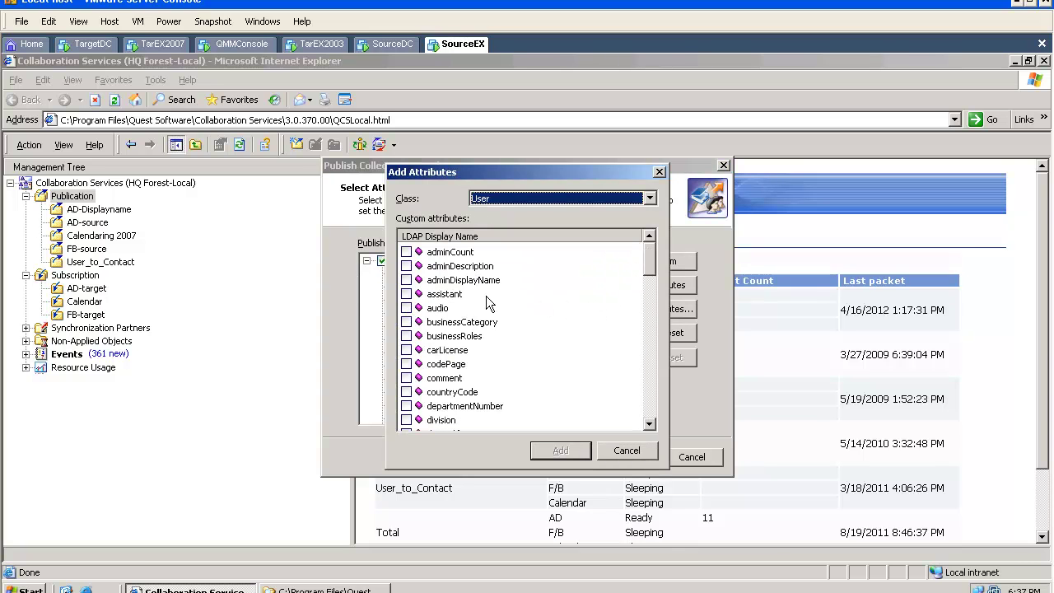
left_click(406, 266)
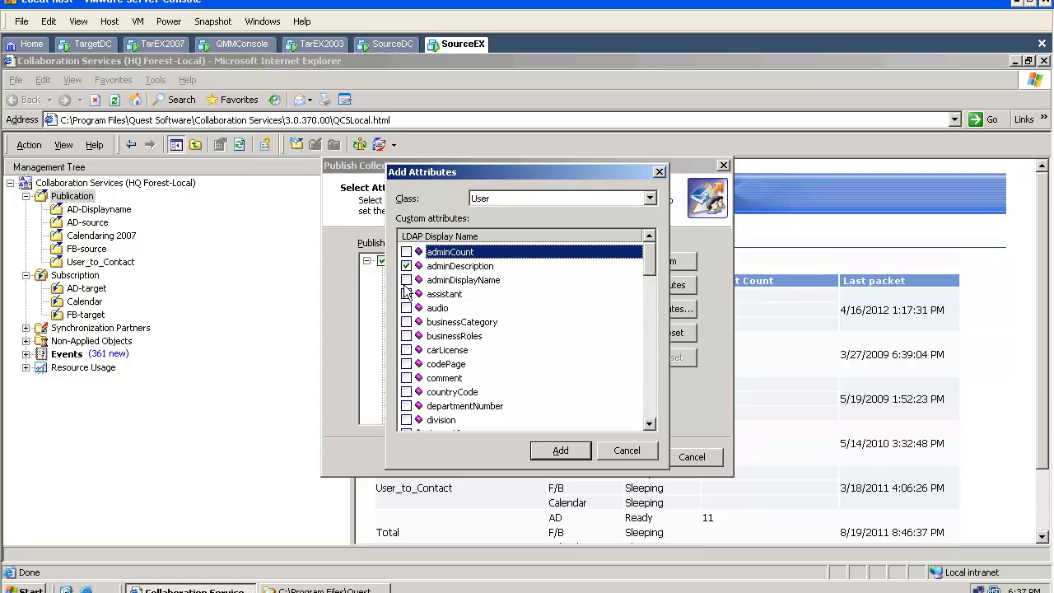
left_click(406, 280)
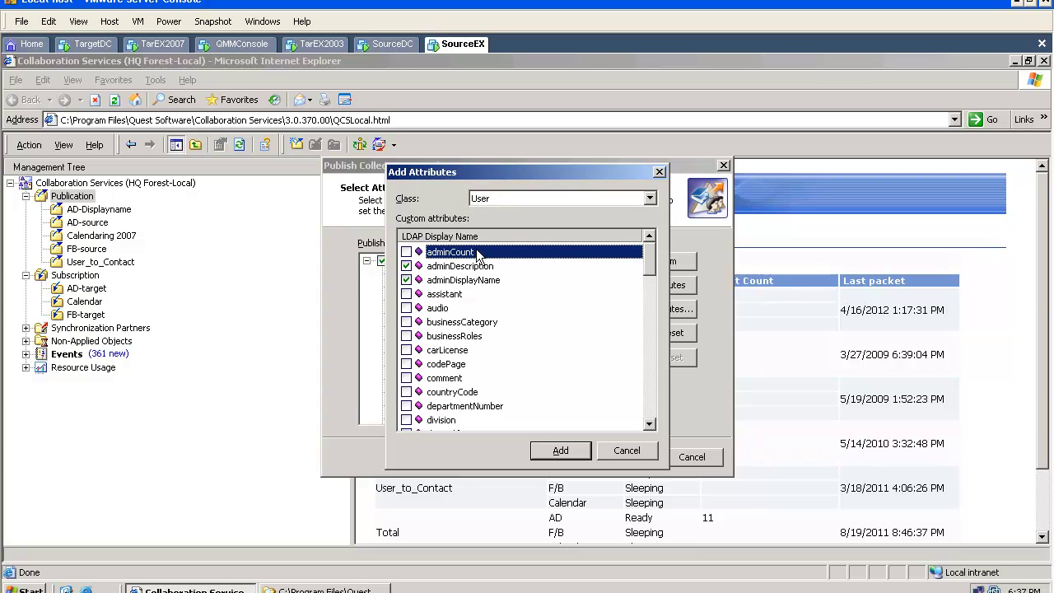
left_click(515, 199)
left_click(515, 199)
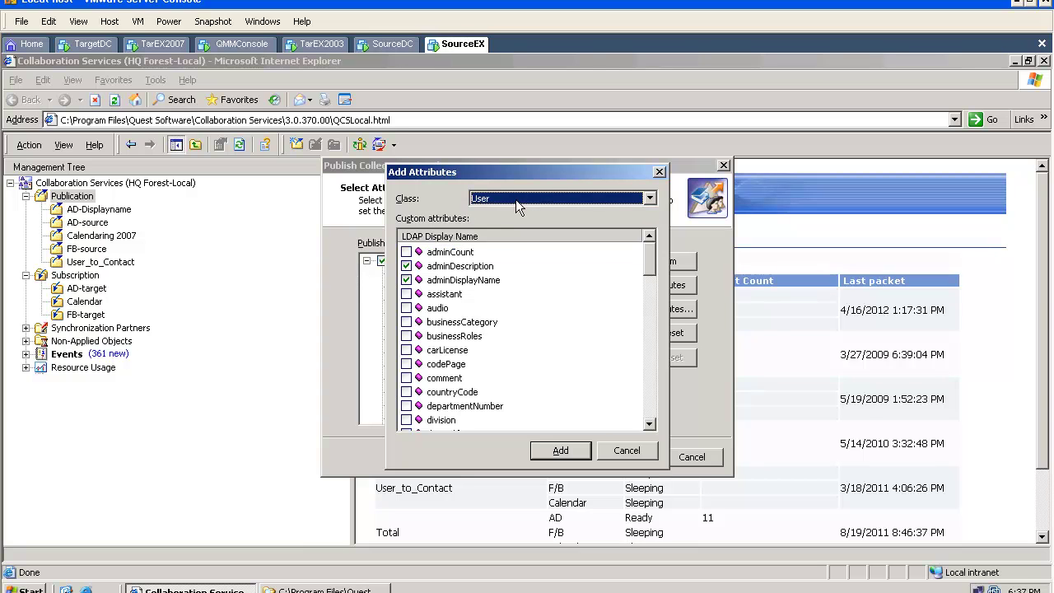
left_click(576, 455)
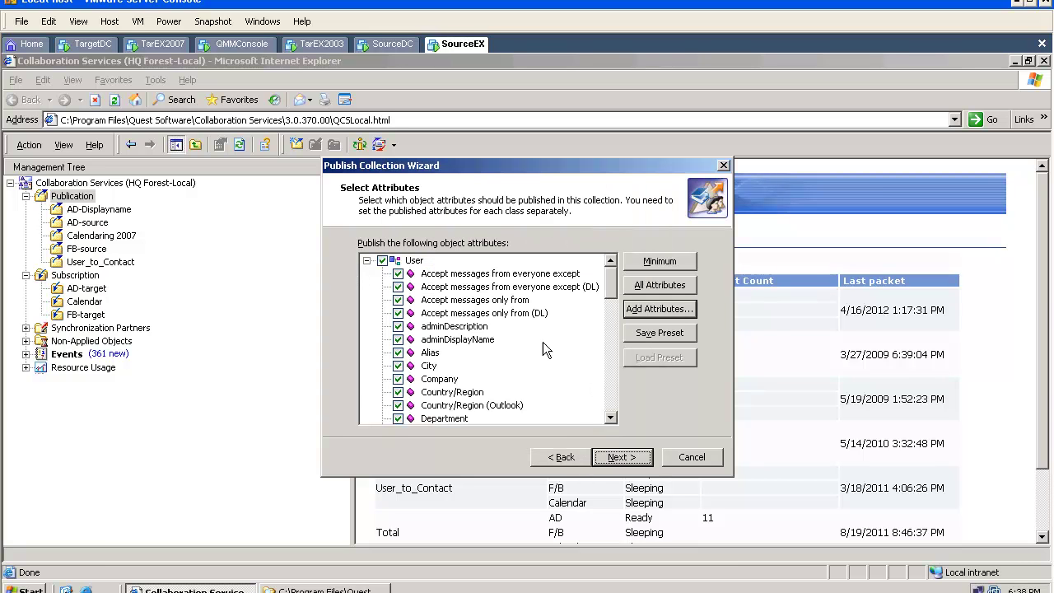
left_click(366, 260)
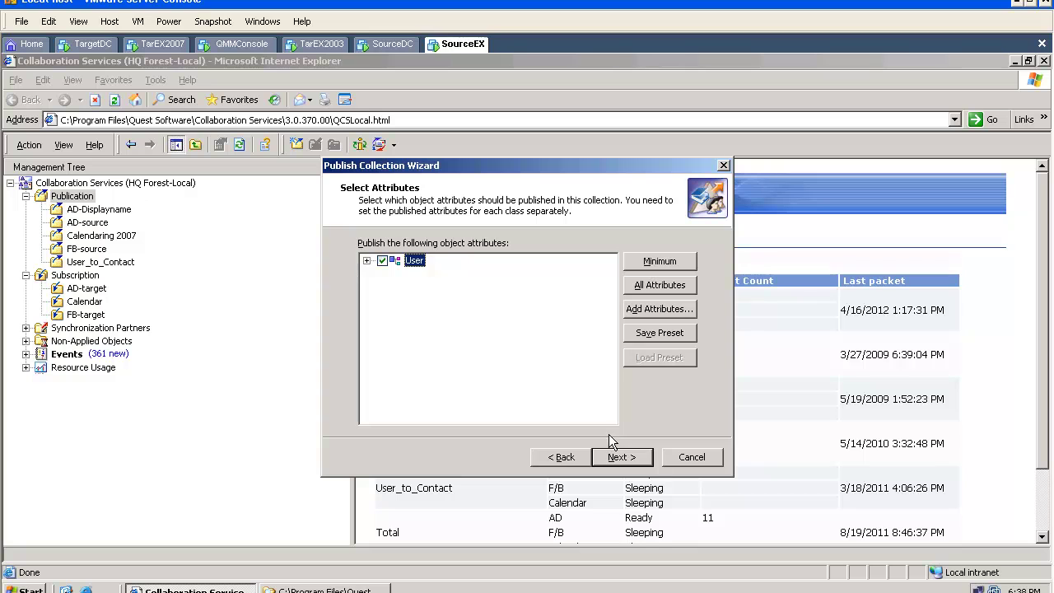
Skip mappers, keep Everyone's subscribe permission, and confirm applying the collection settings.
left_click(618, 459)
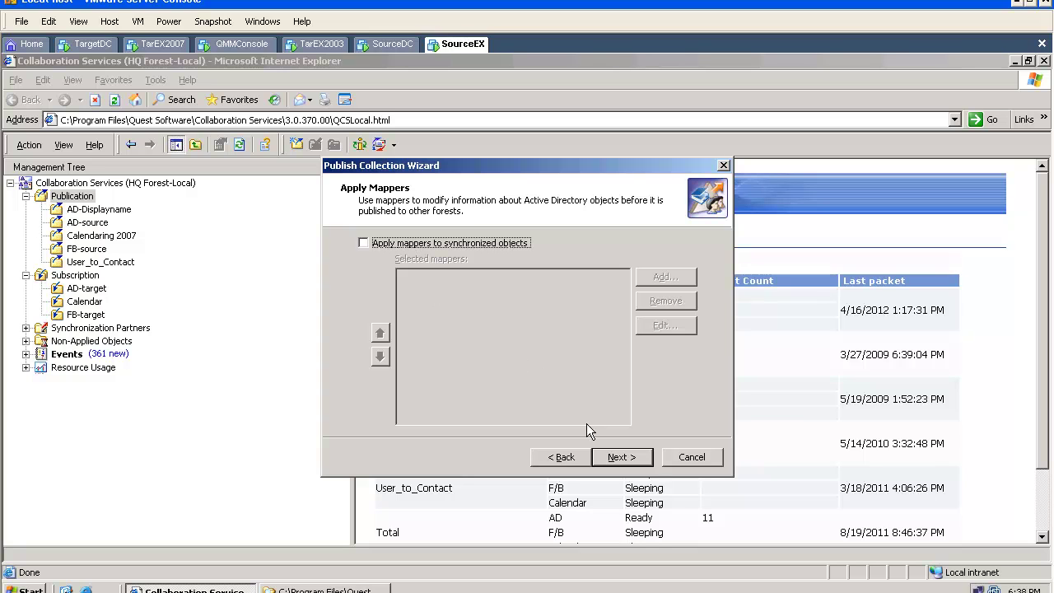
left_click(617, 458)
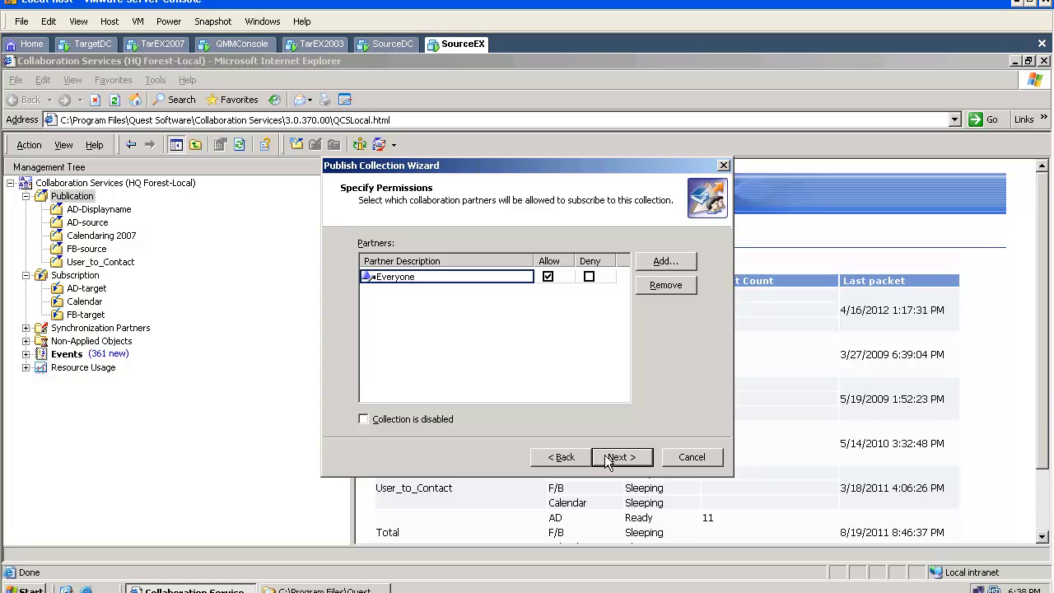
left_click(613, 462)
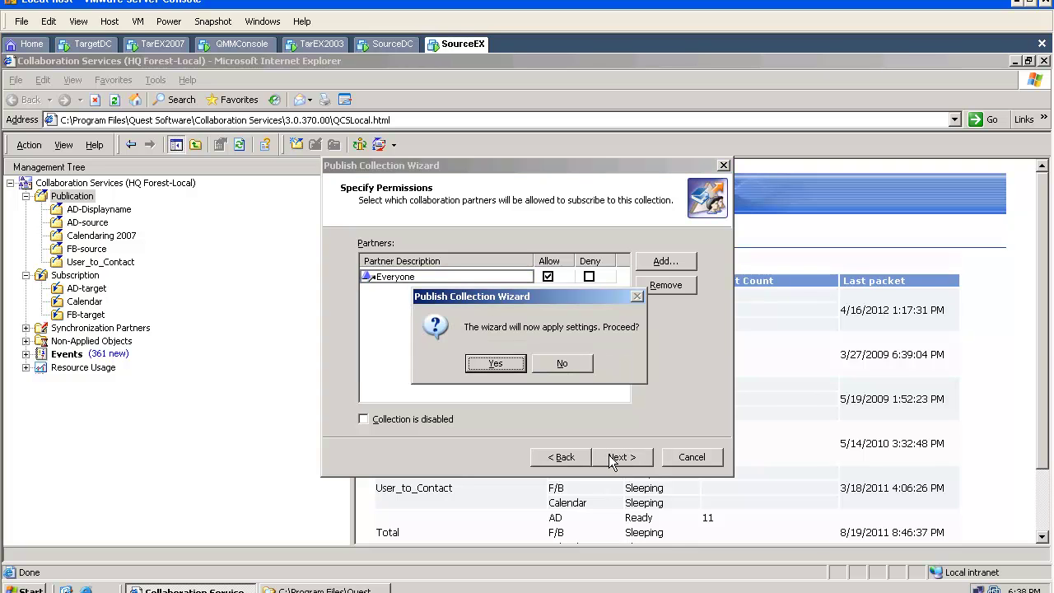
key("Return")
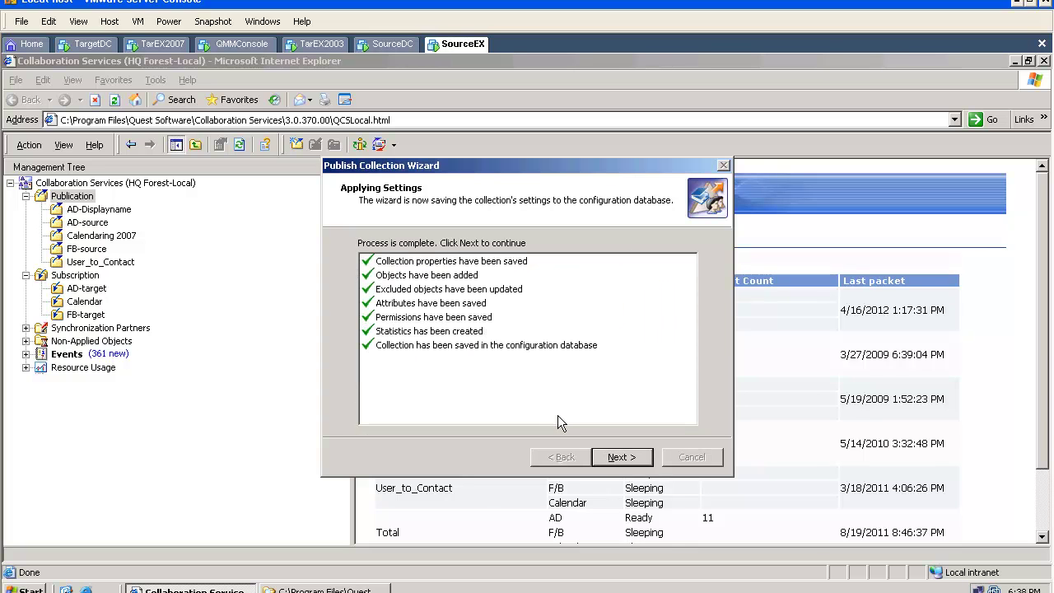
Finish the Publish Collection wizard so New Collection is published.
left_click(606, 458)
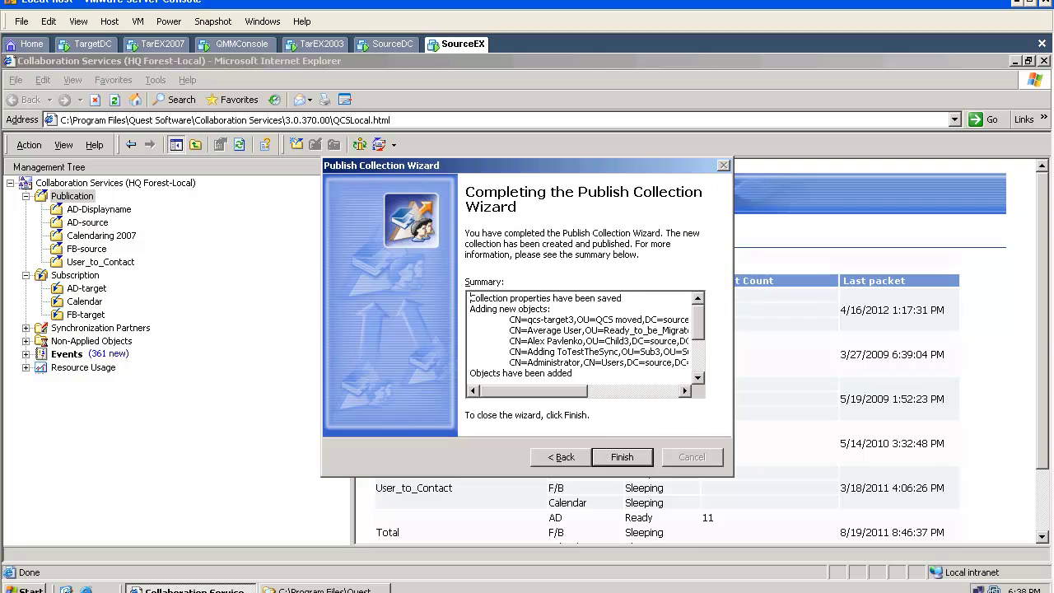
left_click(619, 460)
left_click(619, 459)
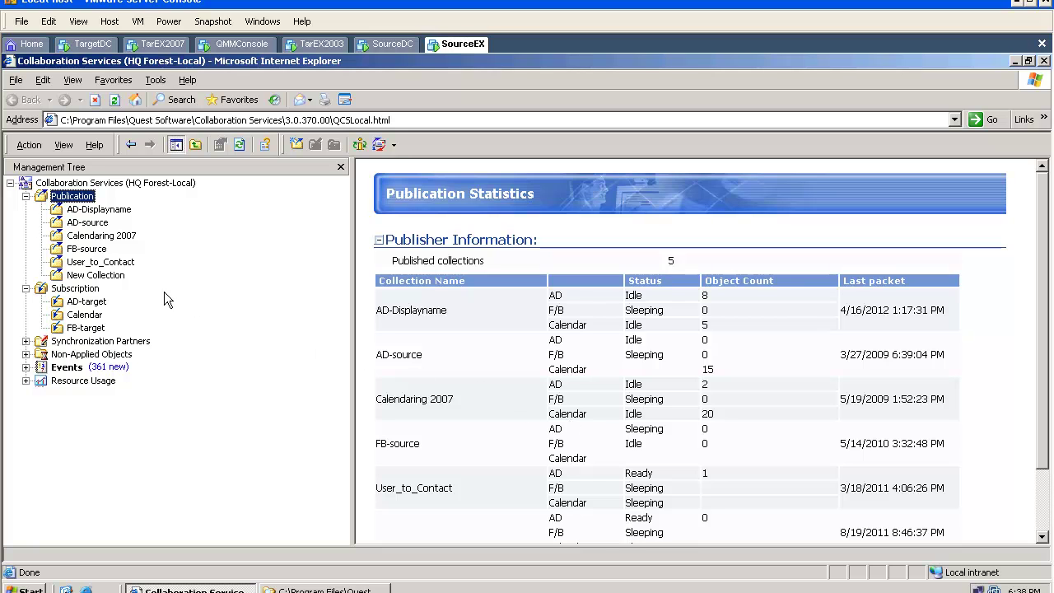
Review New Collection's details, then view the Collaboration Services root's version information.
left_click(116, 277)
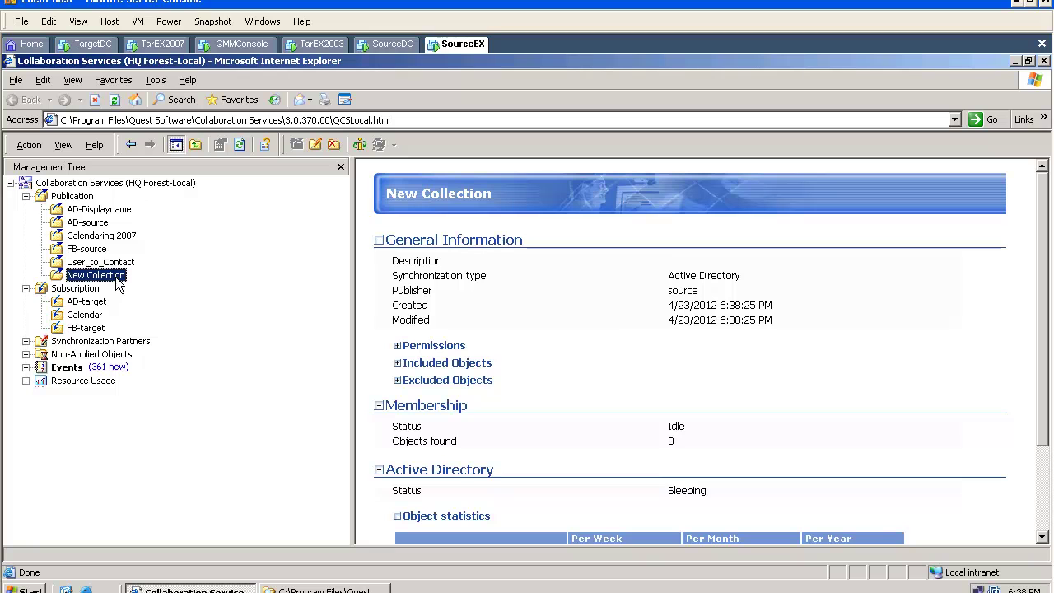
left_click(97, 187)
right_click(97, 186)
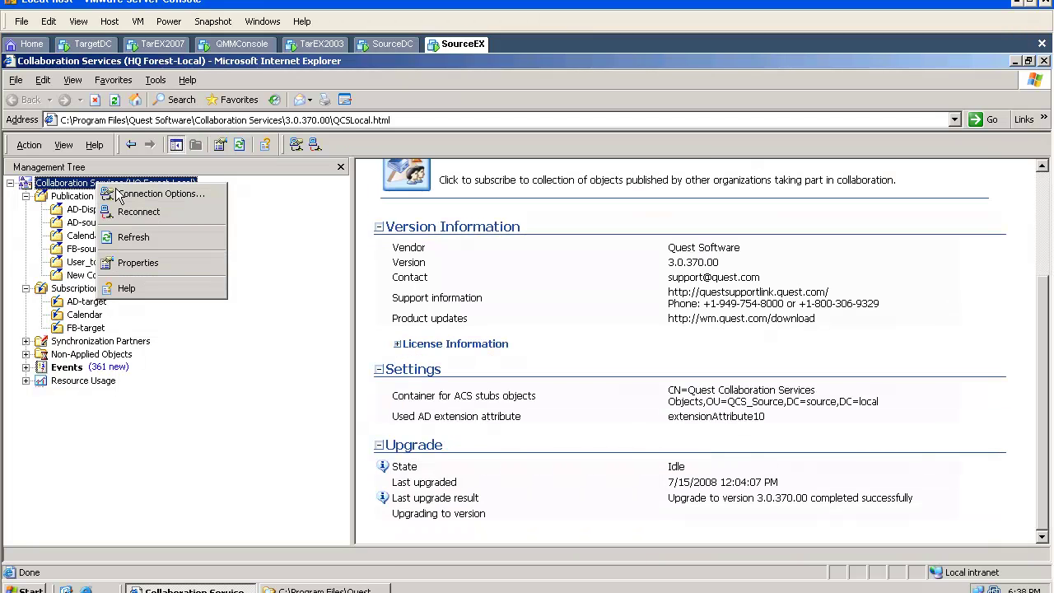
In service Properties, test the mailbox connection and toggle RUS mail-attribute stamping off and on.
left_click(138, 263)
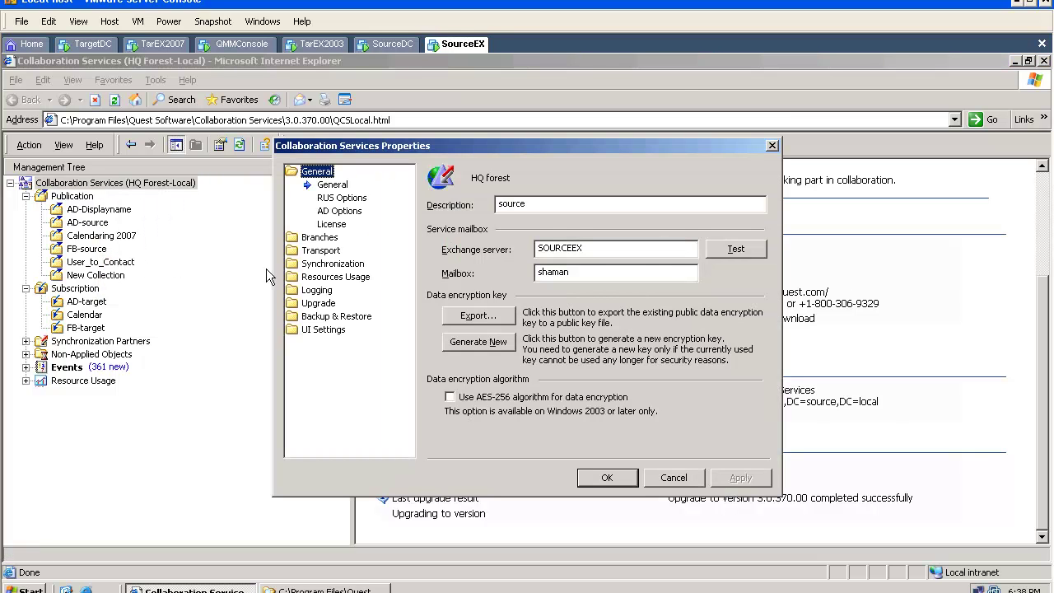
left_click(713, 251)
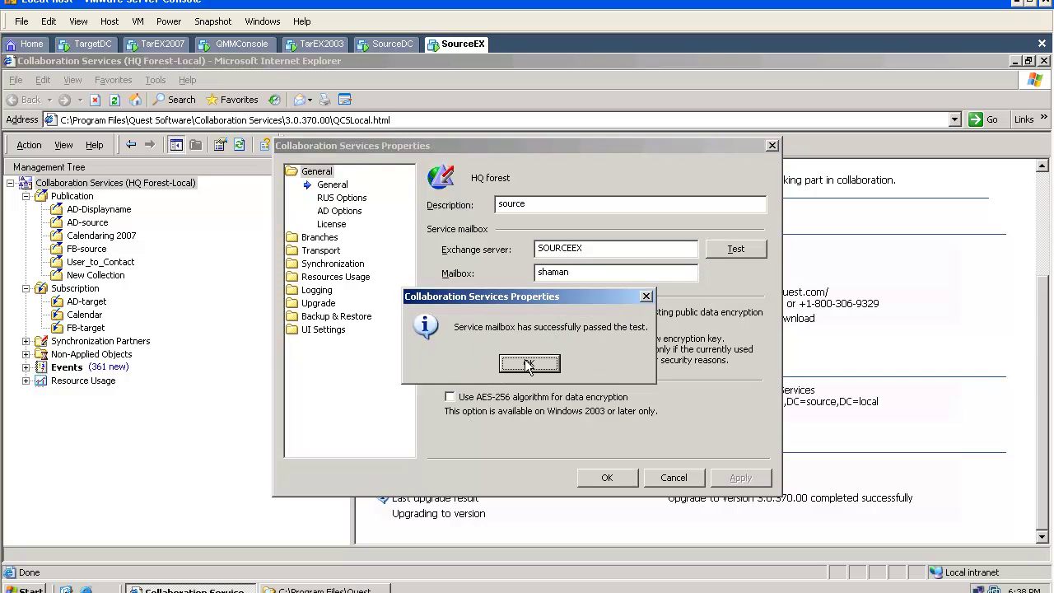
left_click(528, 363)
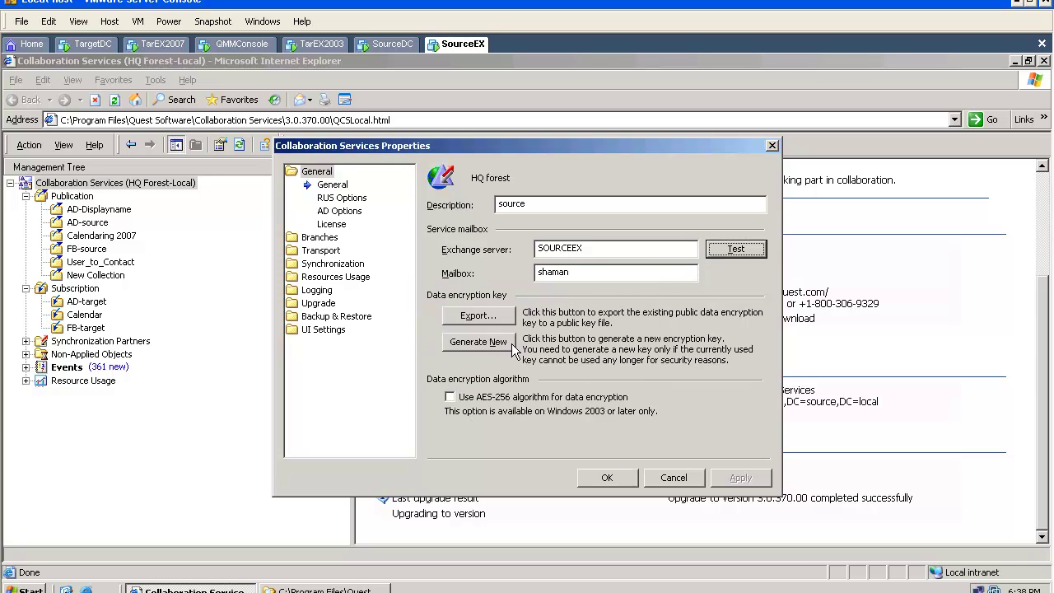
left_click(363, 201)
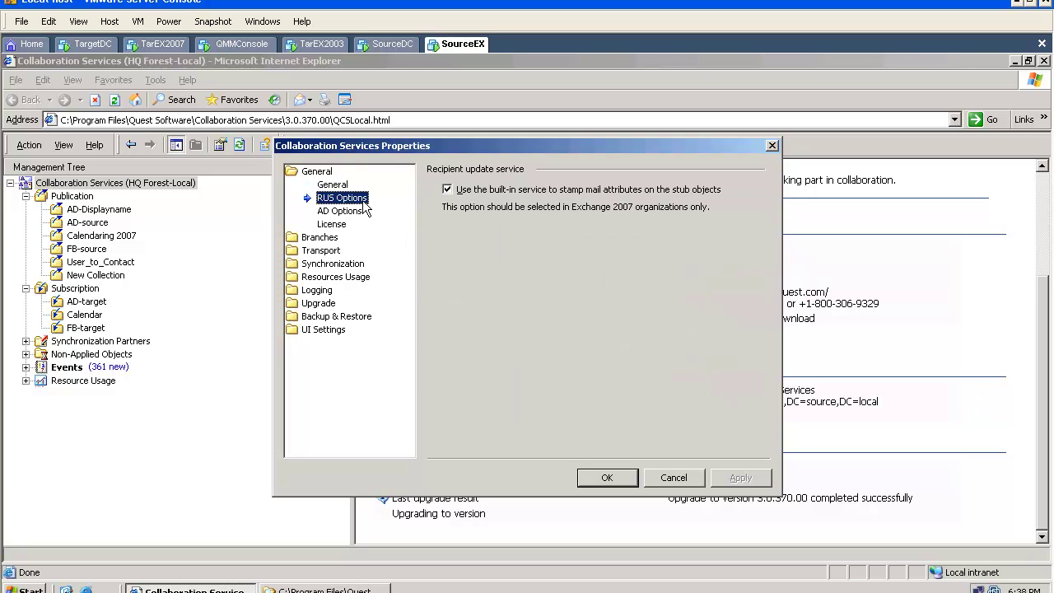
left_click(448, 189)
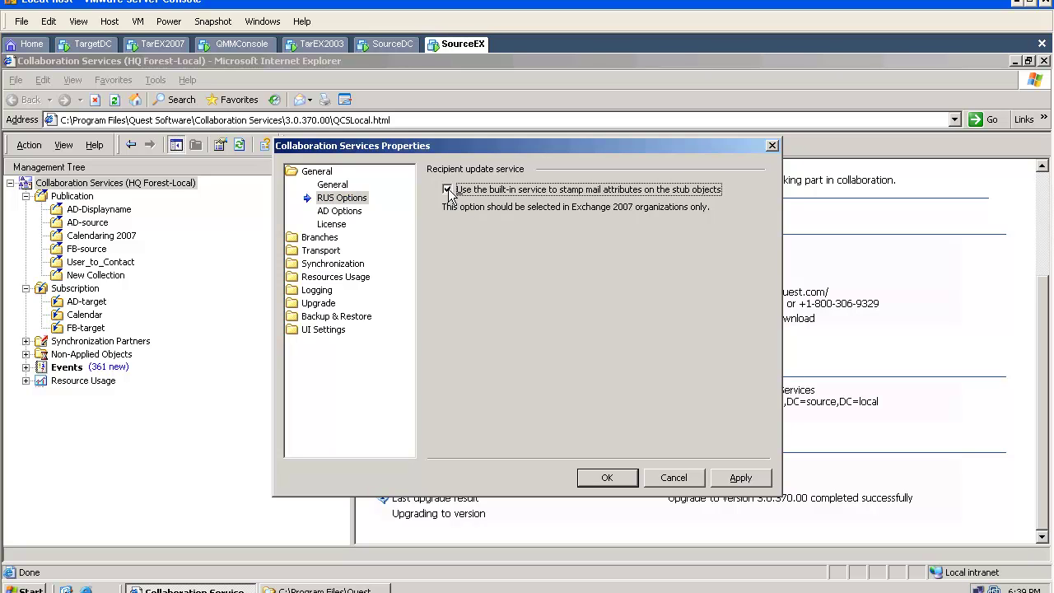
left_click(448, 191)
Enable a preferred domain controller for SOURCE, load domains, then view the Single license expiring 14/Oct/2010.
left_click(353, 213)
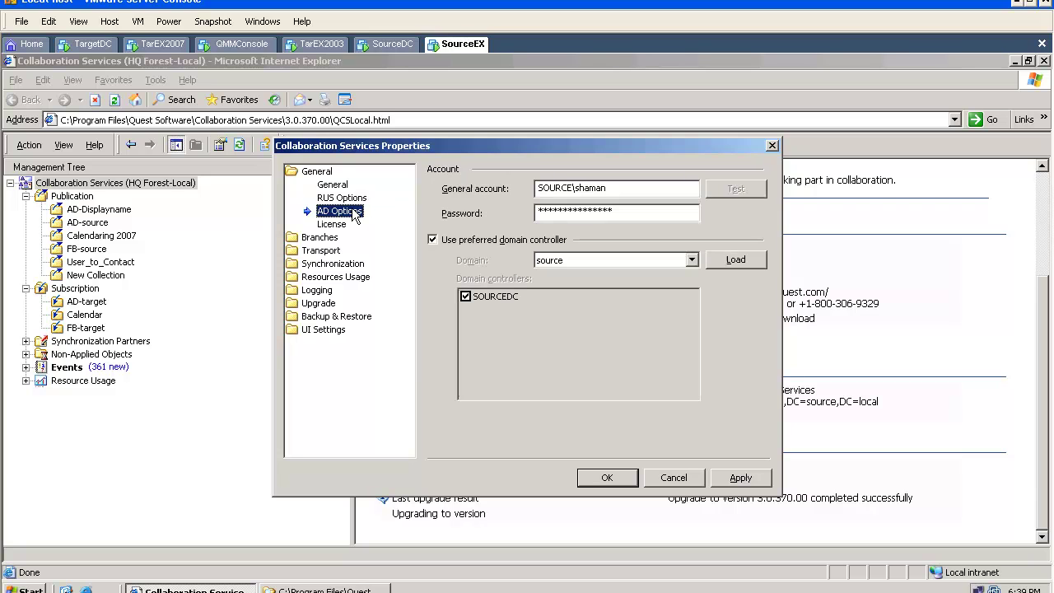
left_click(432, 240)
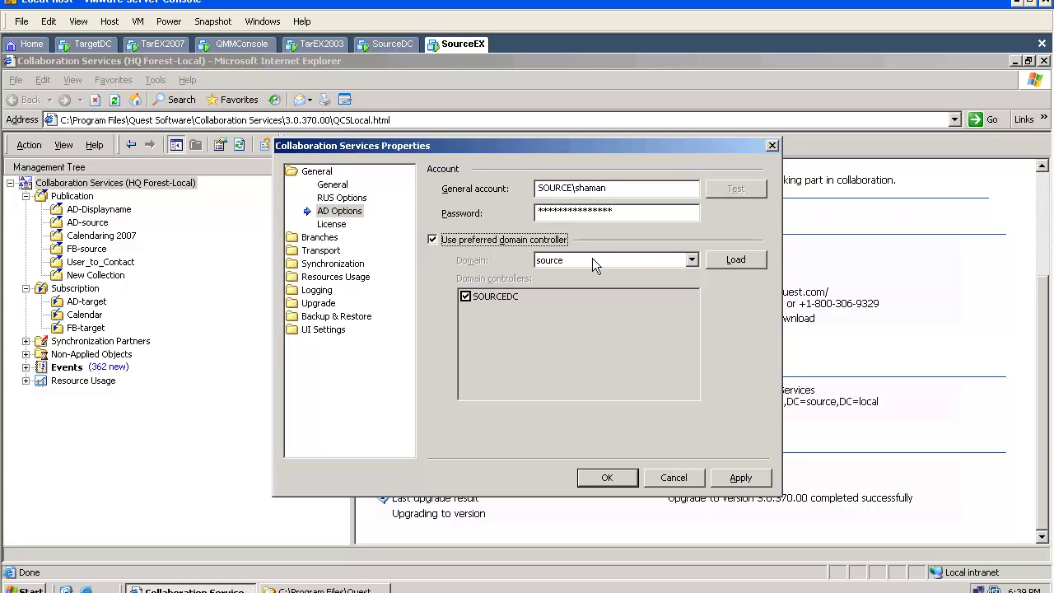
left_click(713, 262)
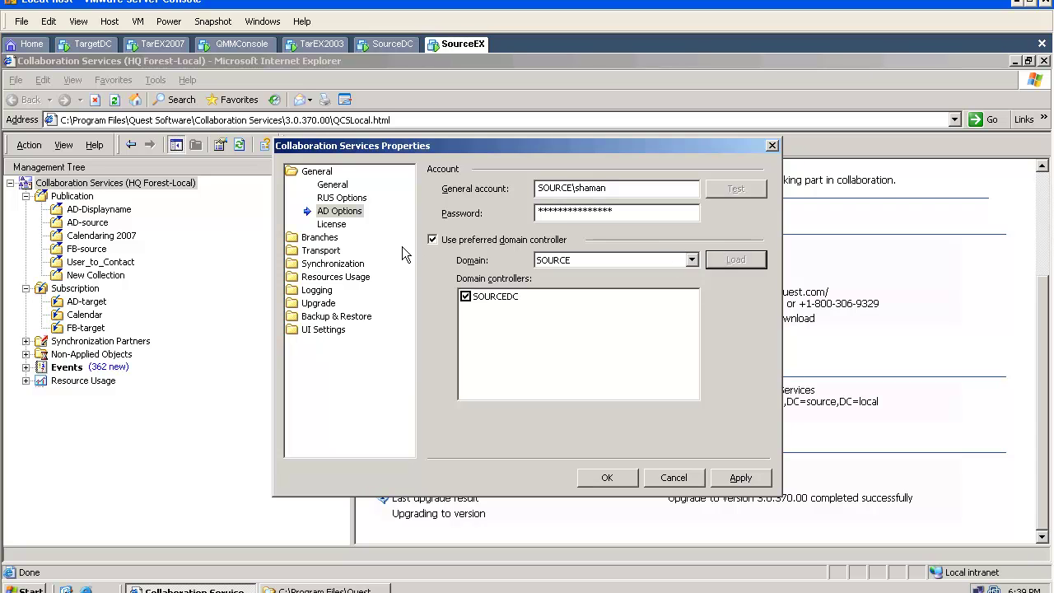
left_click(337, 225)
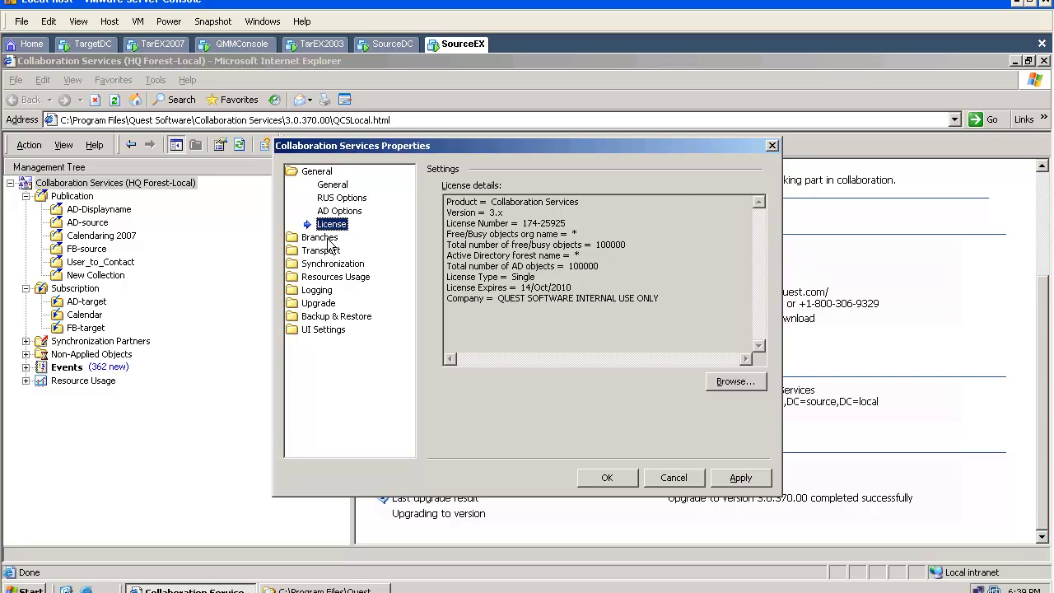
Review the registered branch forests, transport message settings and SMTP receive settings.
left_click(327, 241)
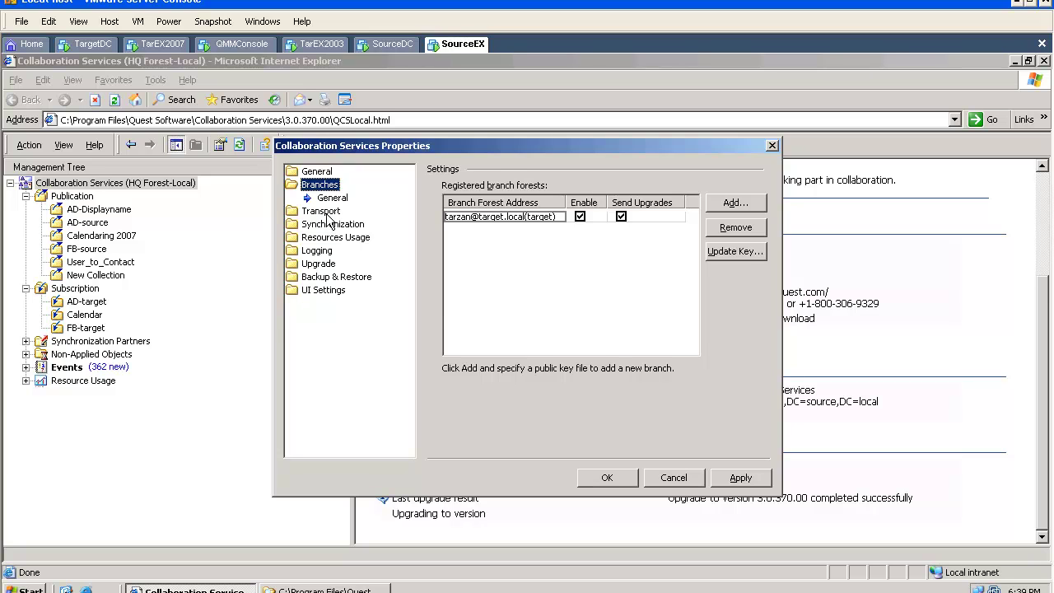
left_click(327, 213)
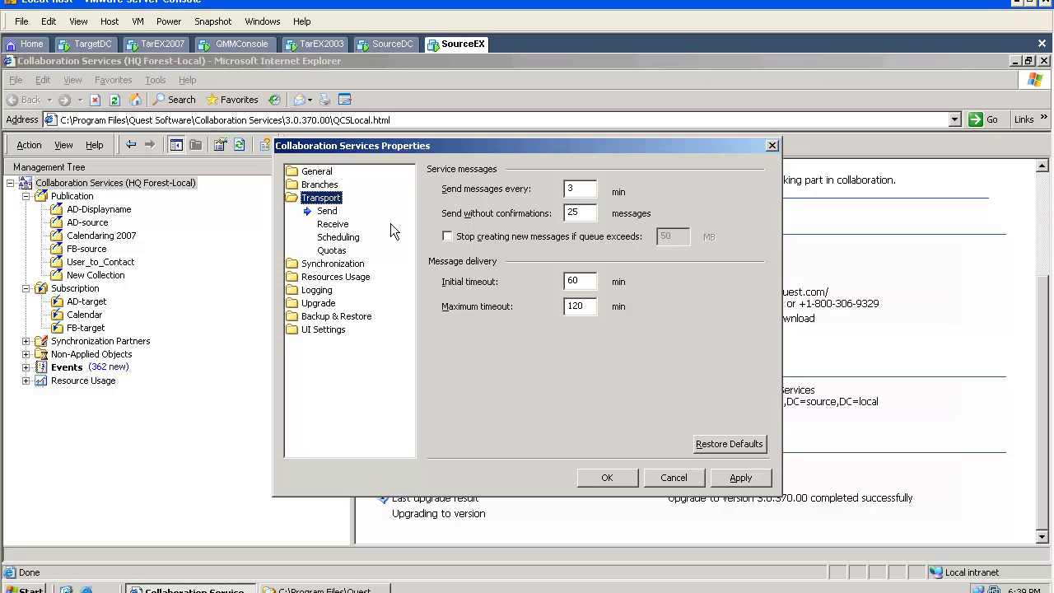
left_click(345, 226)
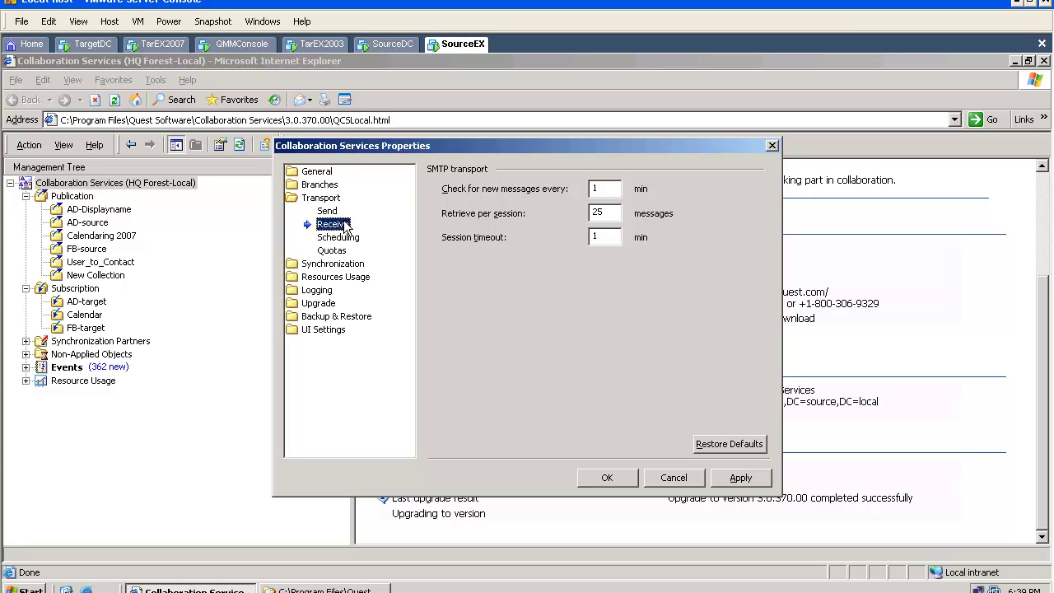
Leave SMTP transport scheduling off, then check the traffic quotas and synchronization settings.
left_click(345, 239)
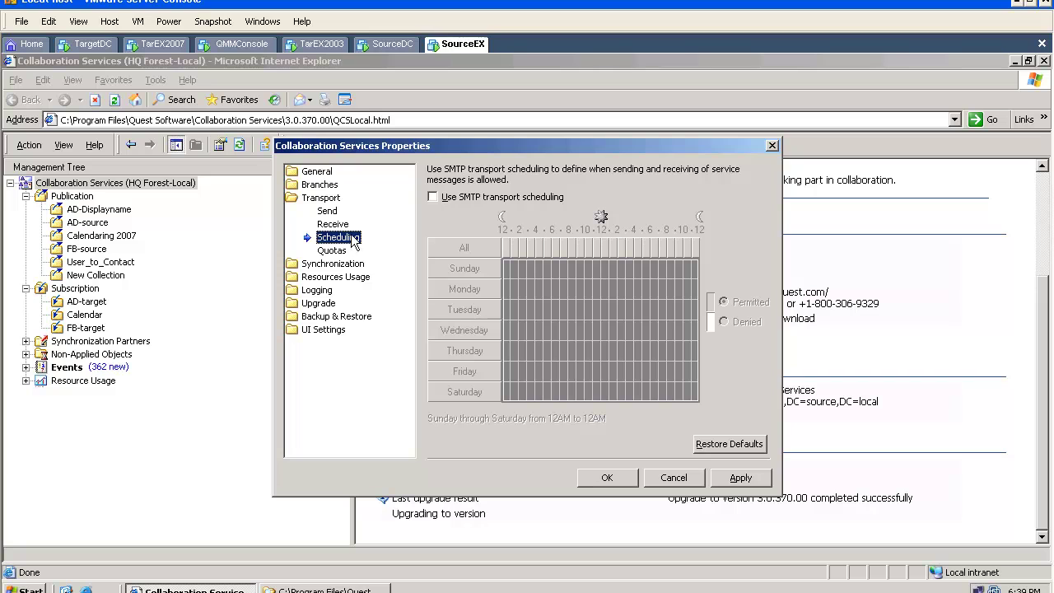
left_click(431, 197)
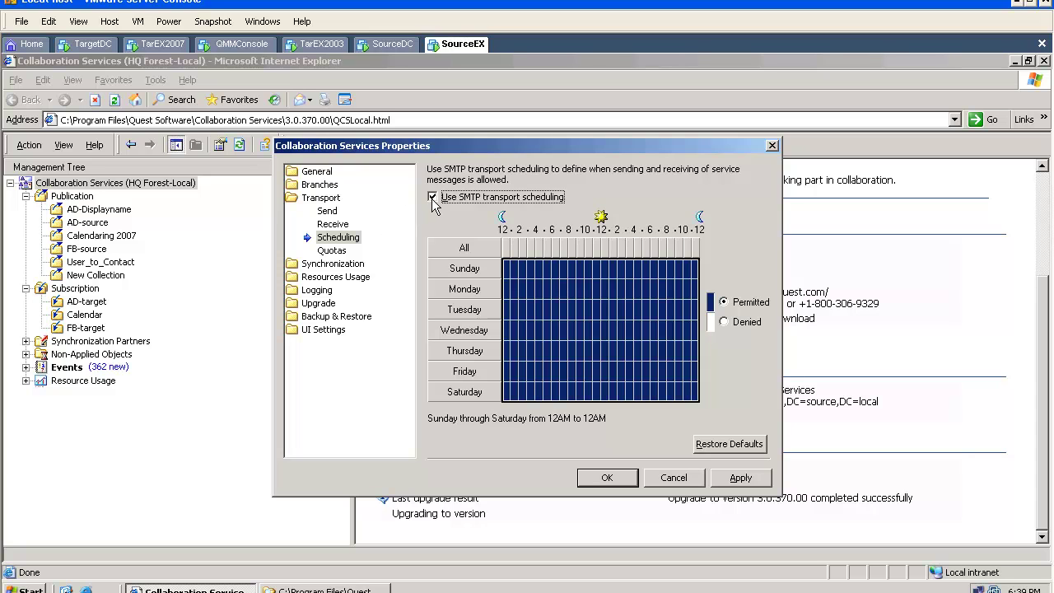
left_click(431, 197)
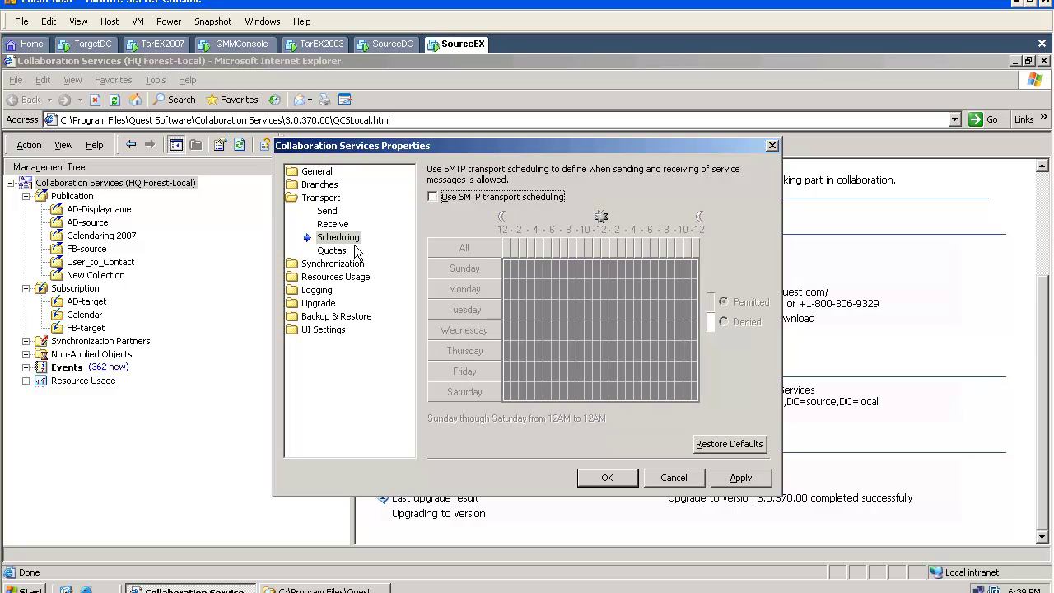
left_click(345, 251)
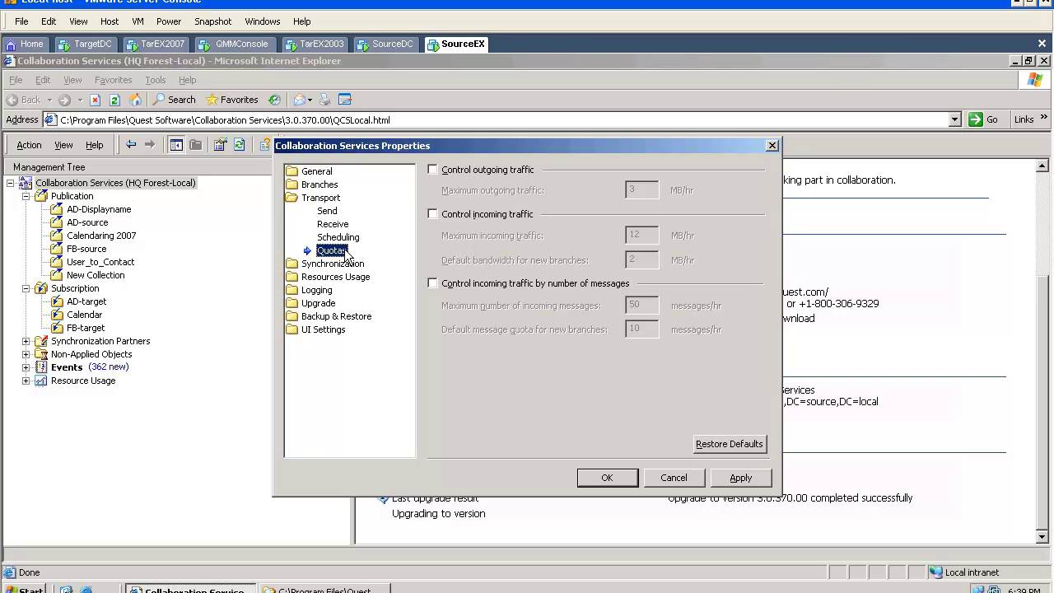
left_click(342, 264)
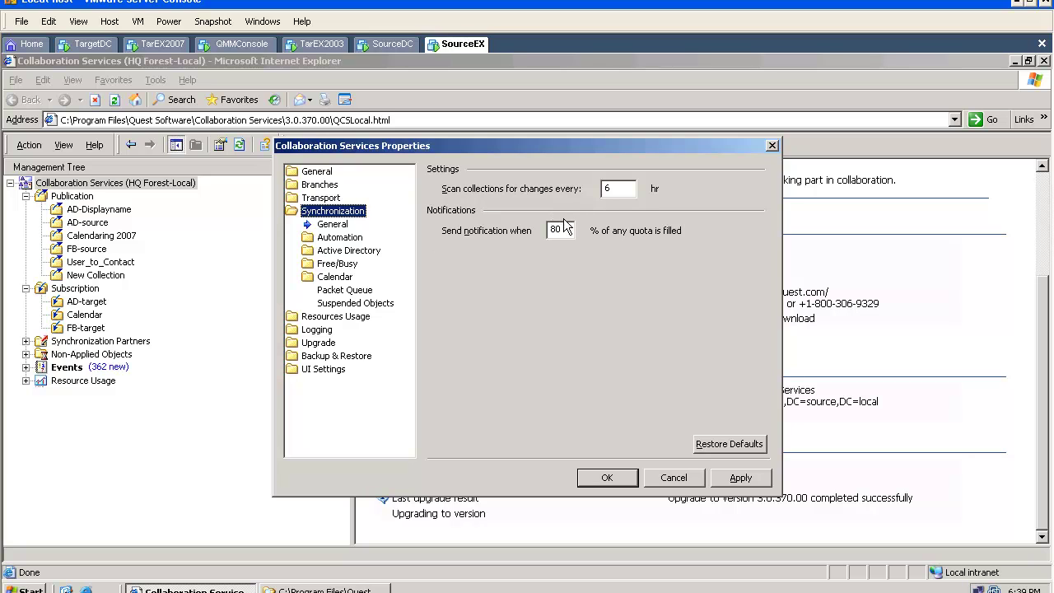
Enable deletion of conflicting objects and add OU=Child1,DC=source,DC=local with all its sub-containers.
left_click(339, 237)
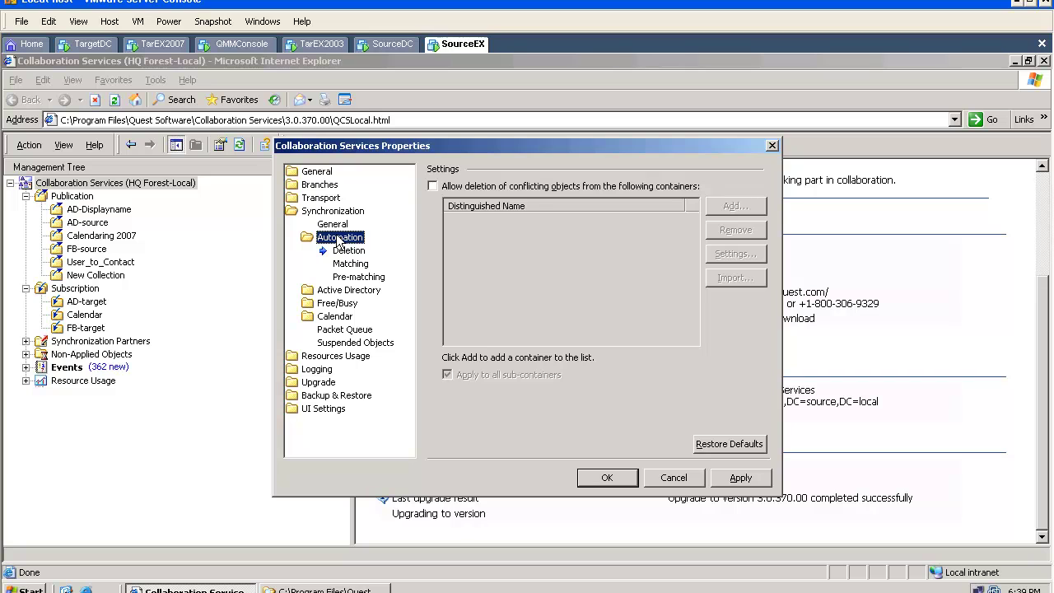
left_click(433, 187)
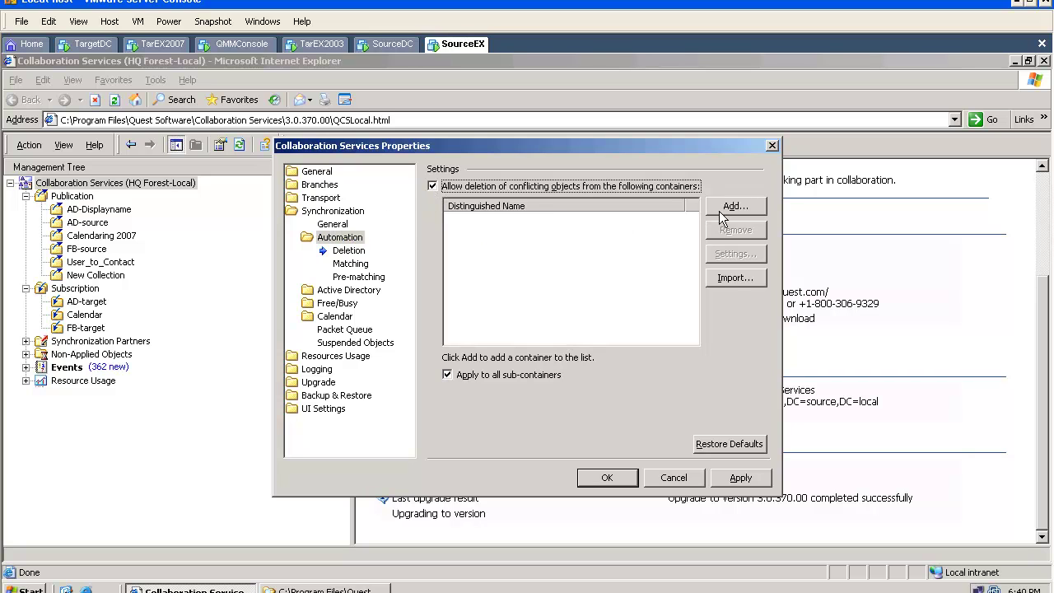
left_click(723, 207)
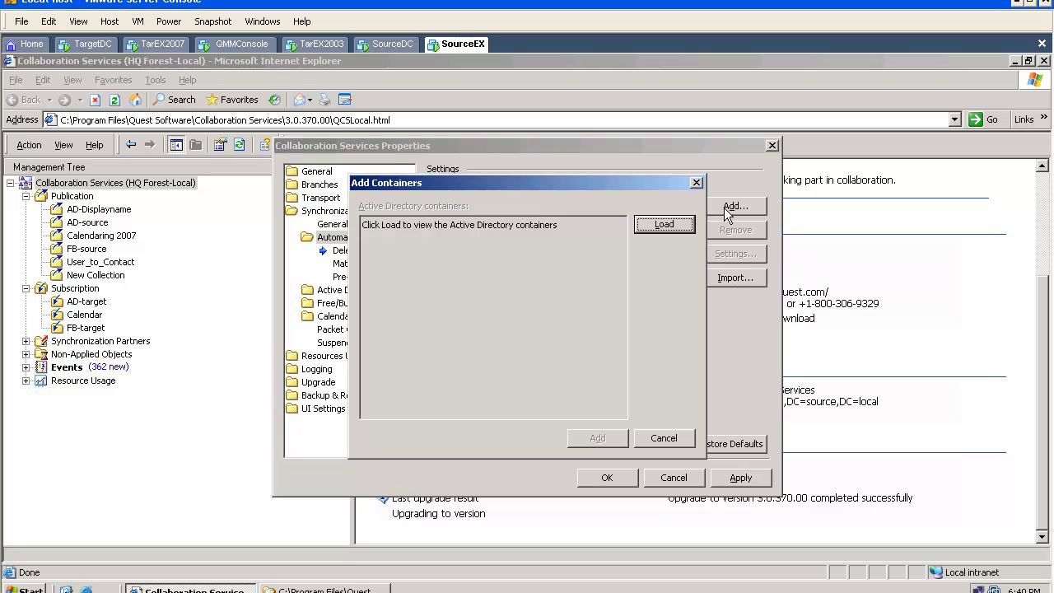
left_click(684, 226)
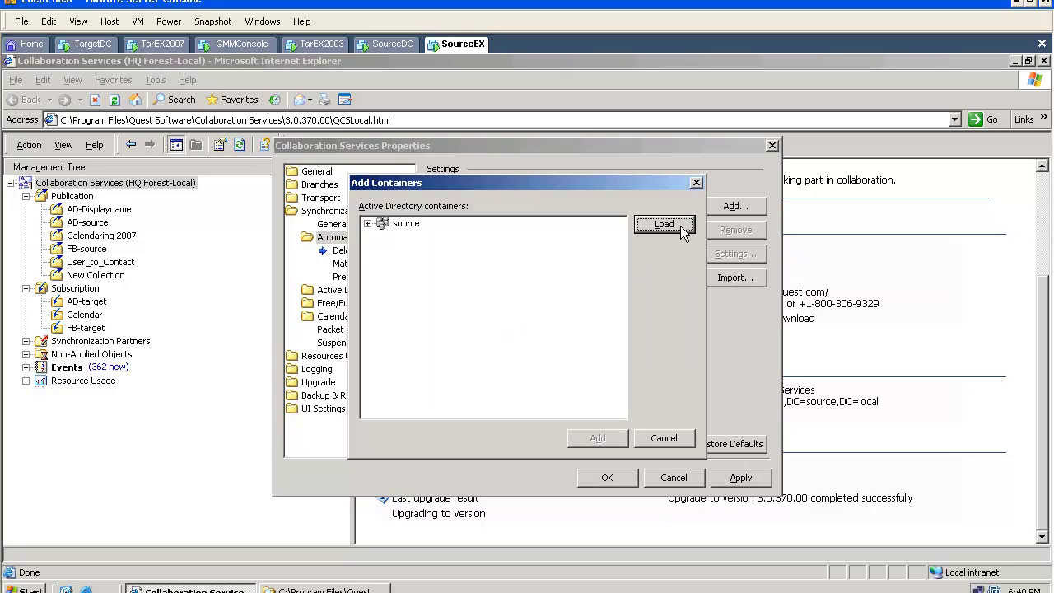
left_click(370, 227)
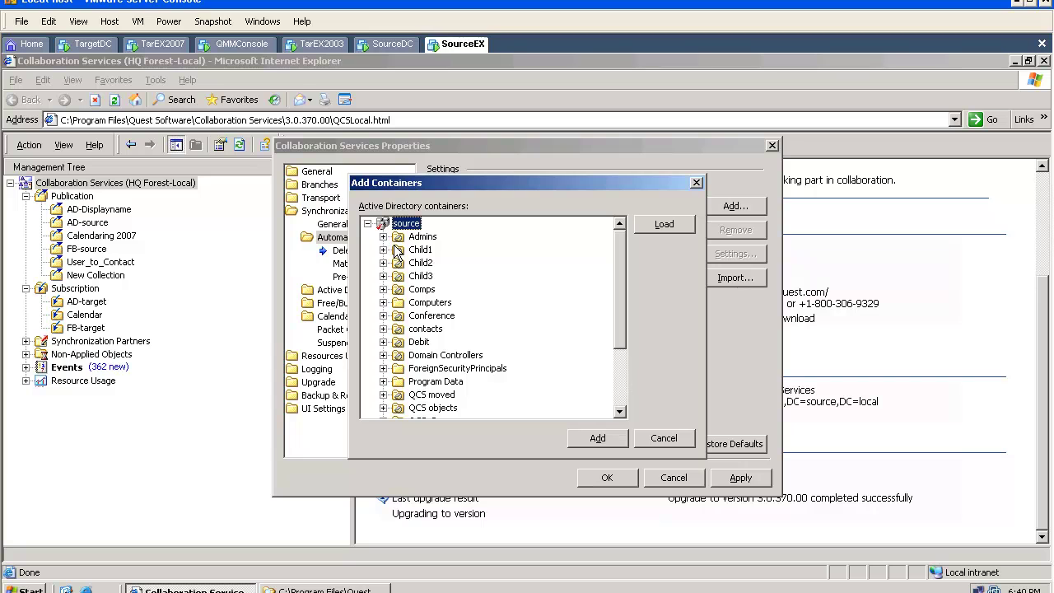
left_click(400, 251)
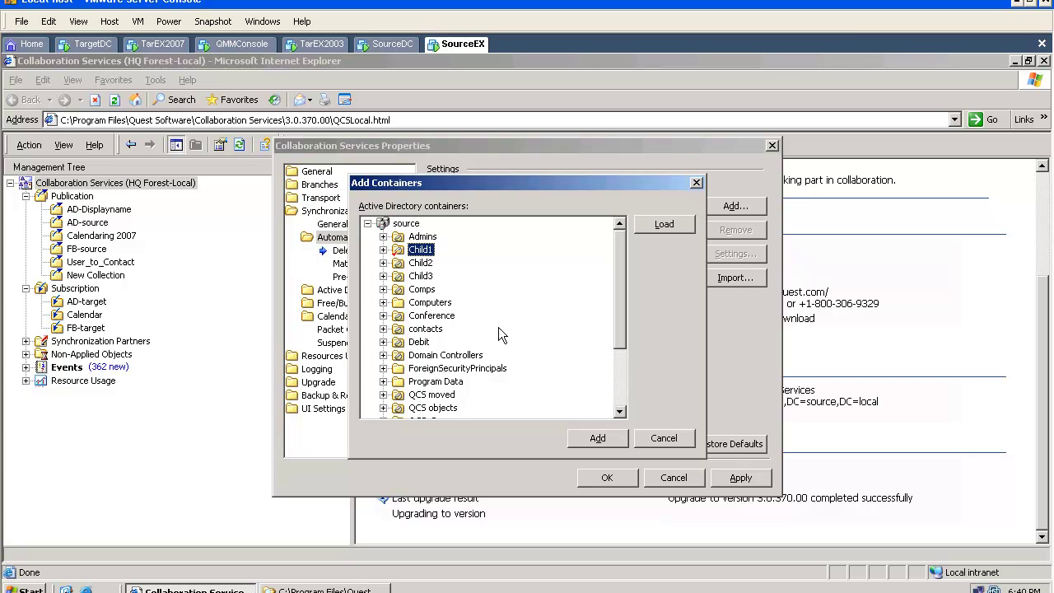
left_click(586, 432)
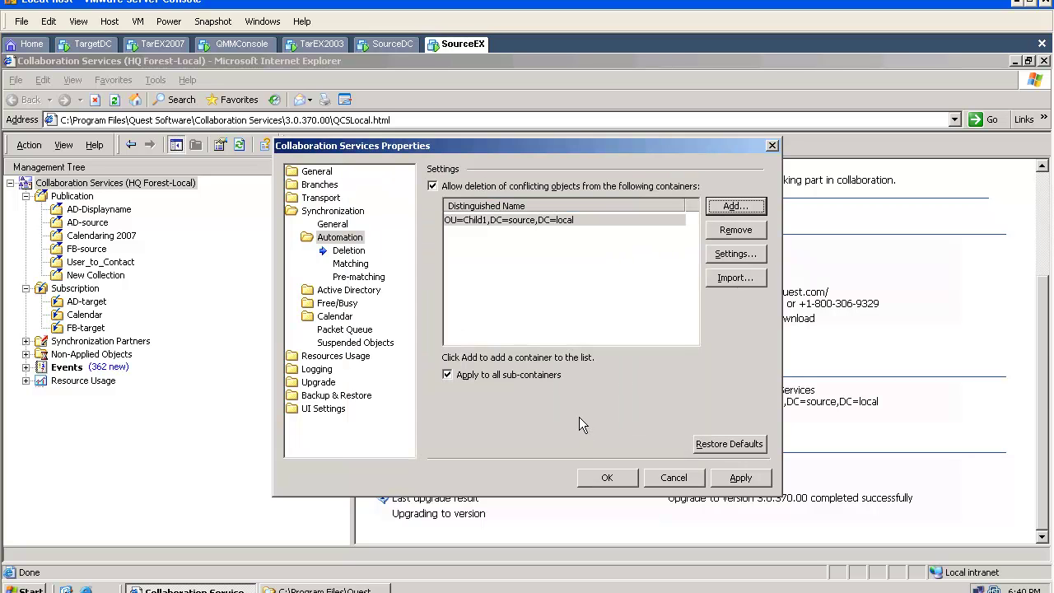
left_click(551, 222)
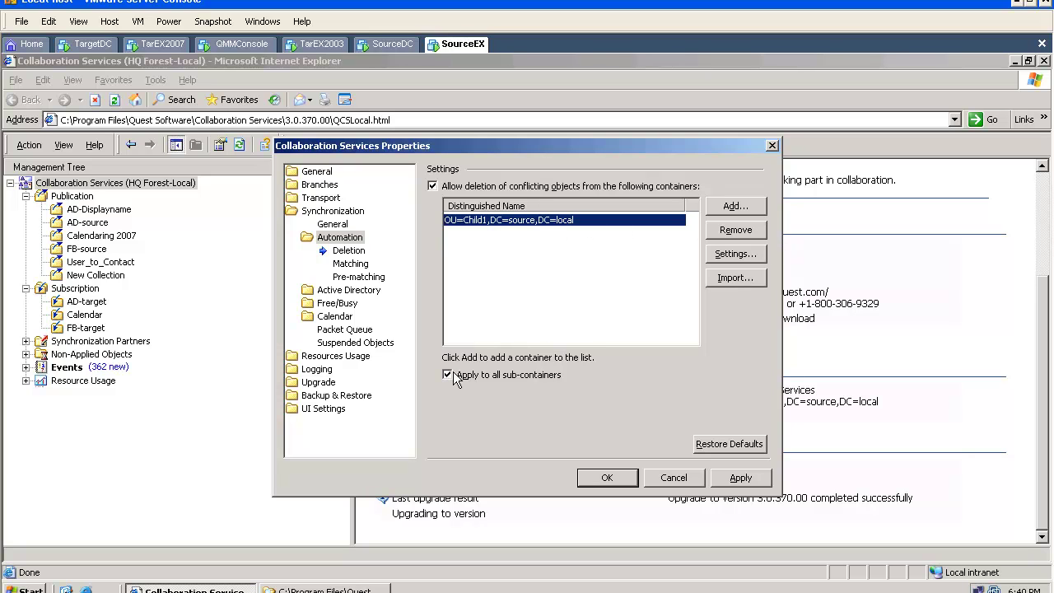
left_click(495, 370)
left_click(496, 370)
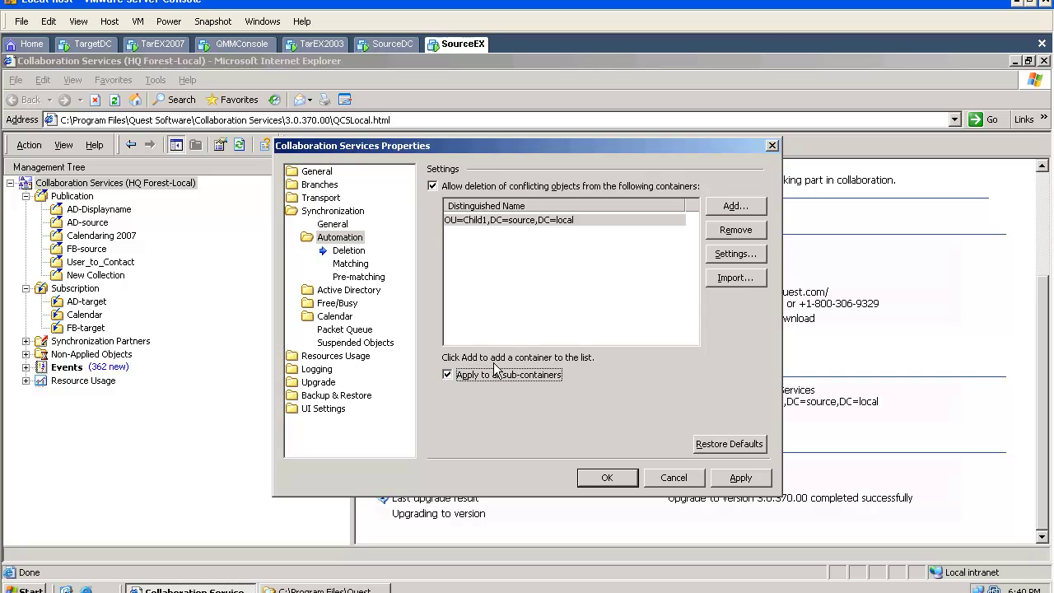
In Child1's attribute settings, try Leave on Display Name and E-Mail Address, then restore the defaults.
left_click(714, 256)
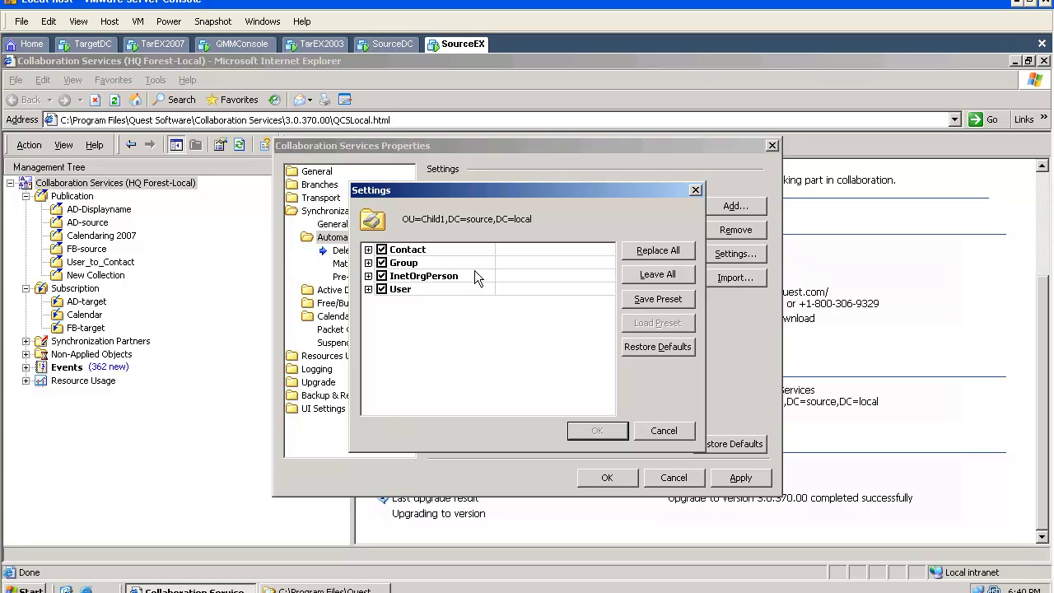
left_click(367, 289)
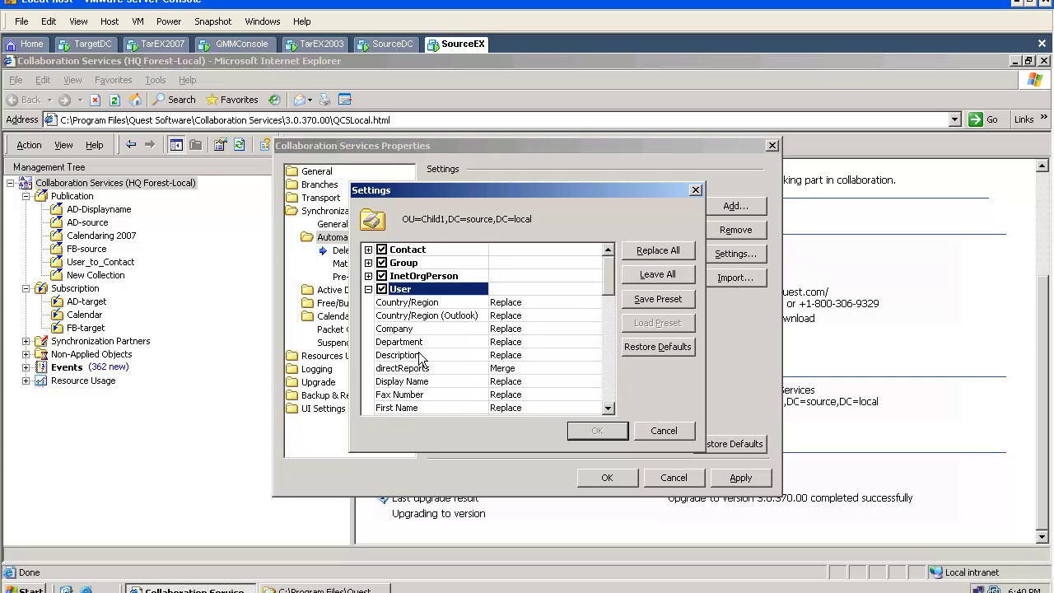
left_click(497, 381)
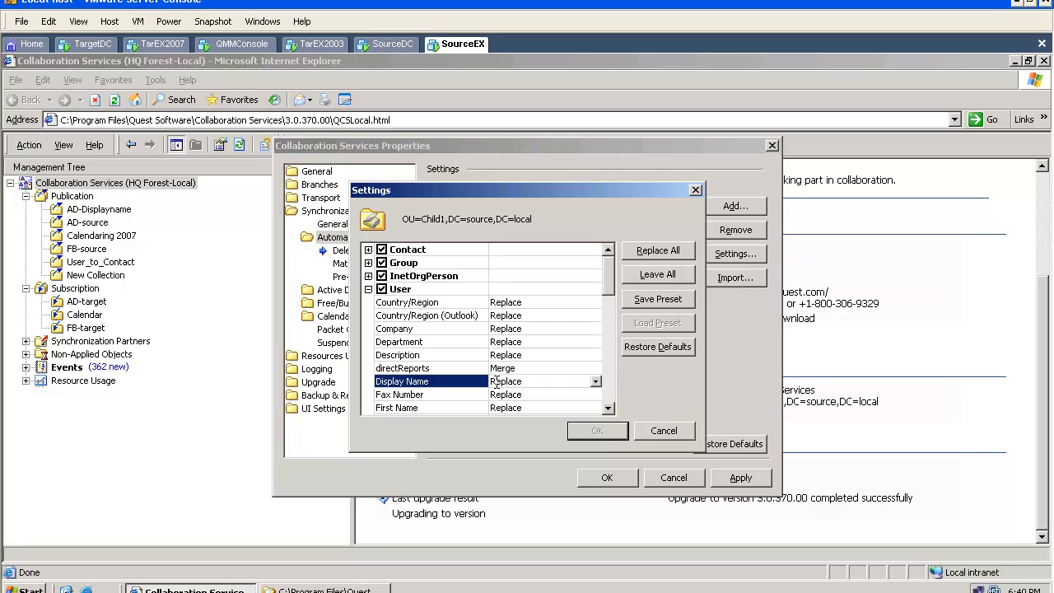
left_click(596, 385)
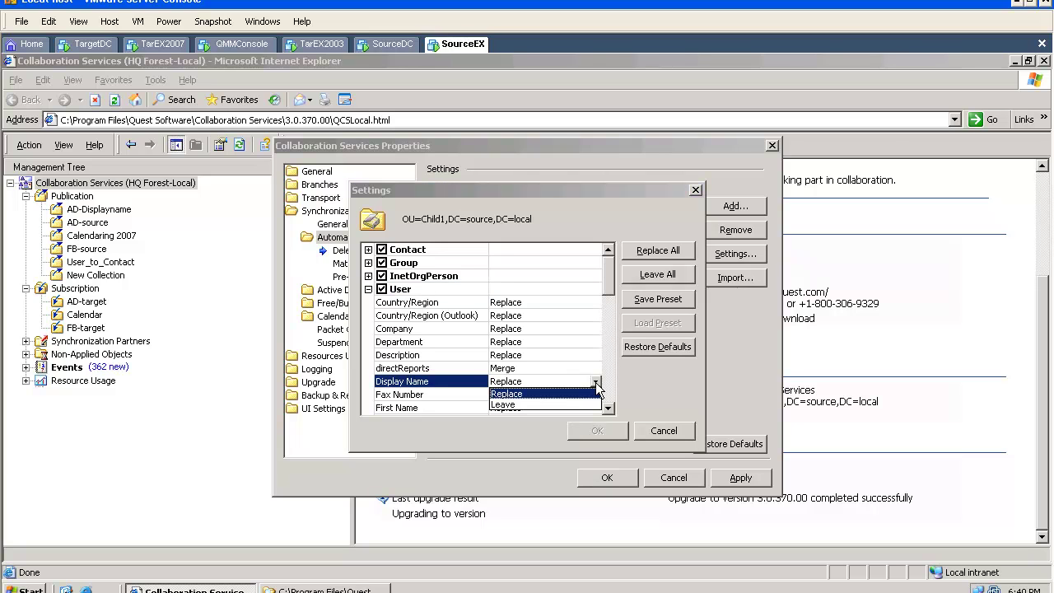
left_click(556, 404)
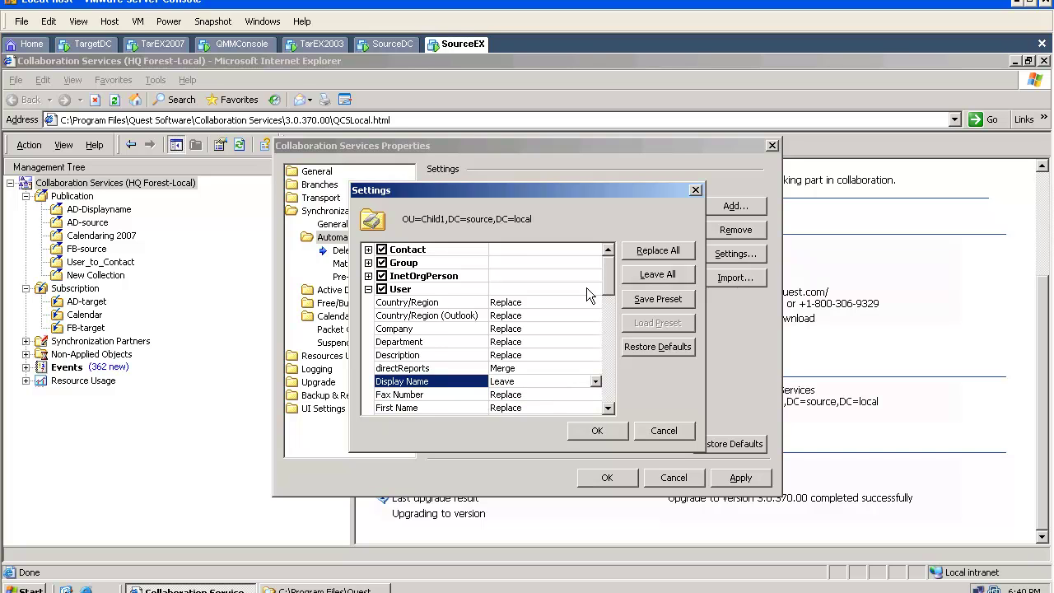
left_click_drag(601, 272, 602, 320)
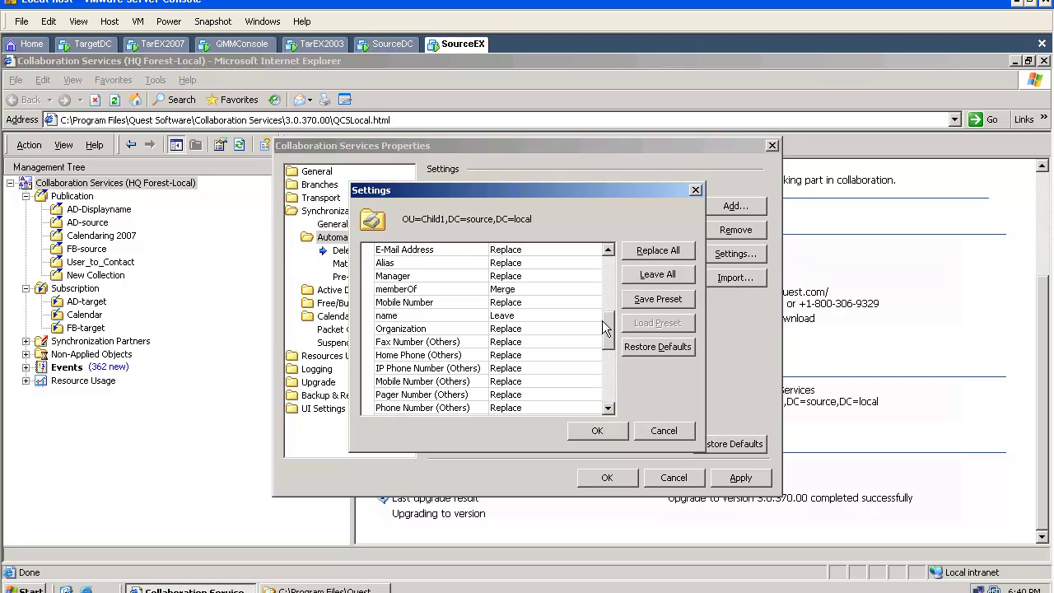
left_click(514, 251)
left_click(594, 250)
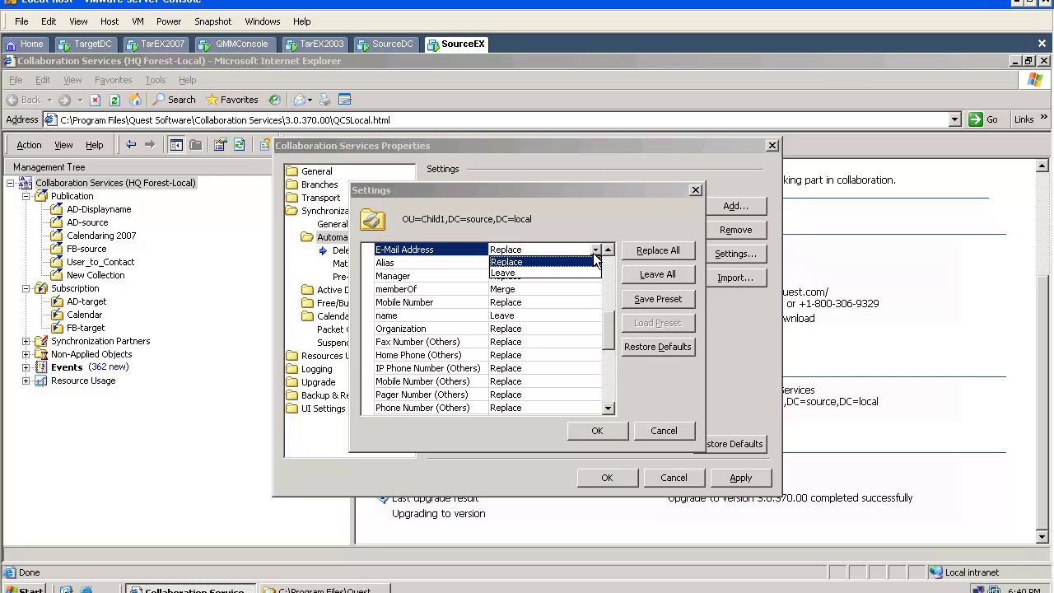
left_click(574, 273)
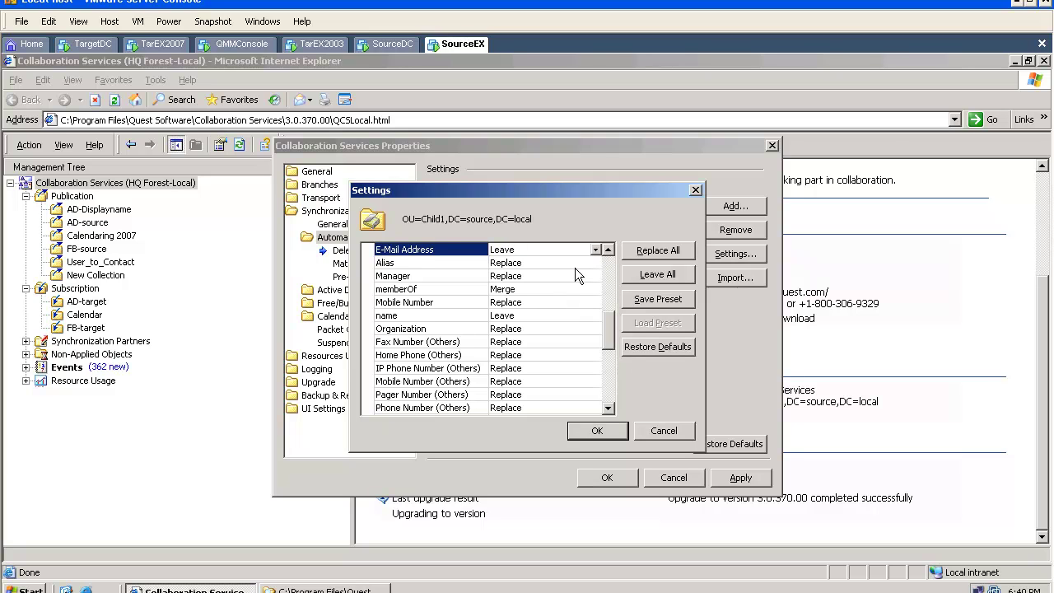
left_click(659, 278)
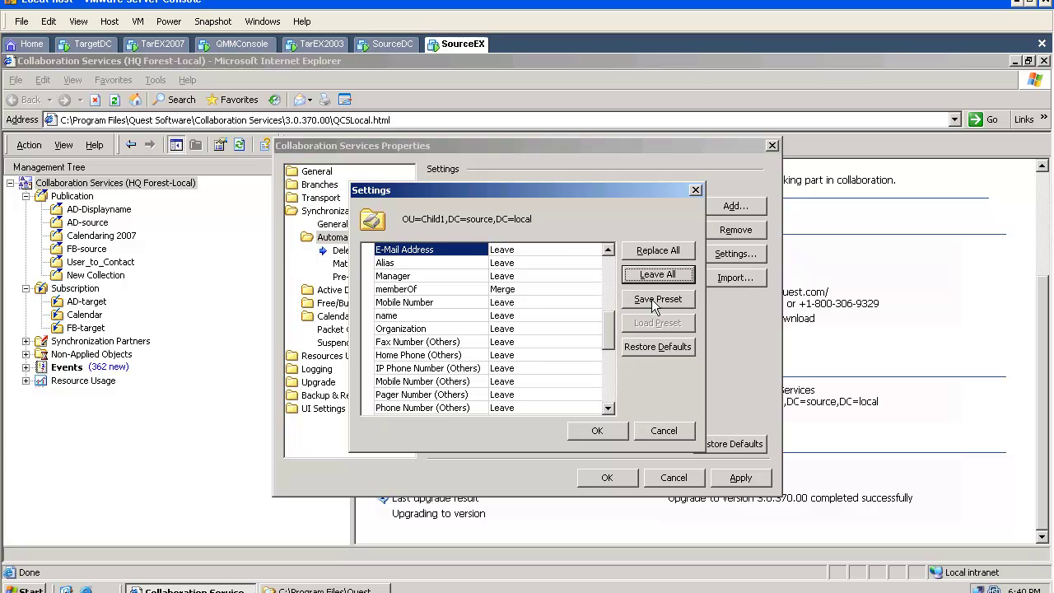
left_click(656, 345)
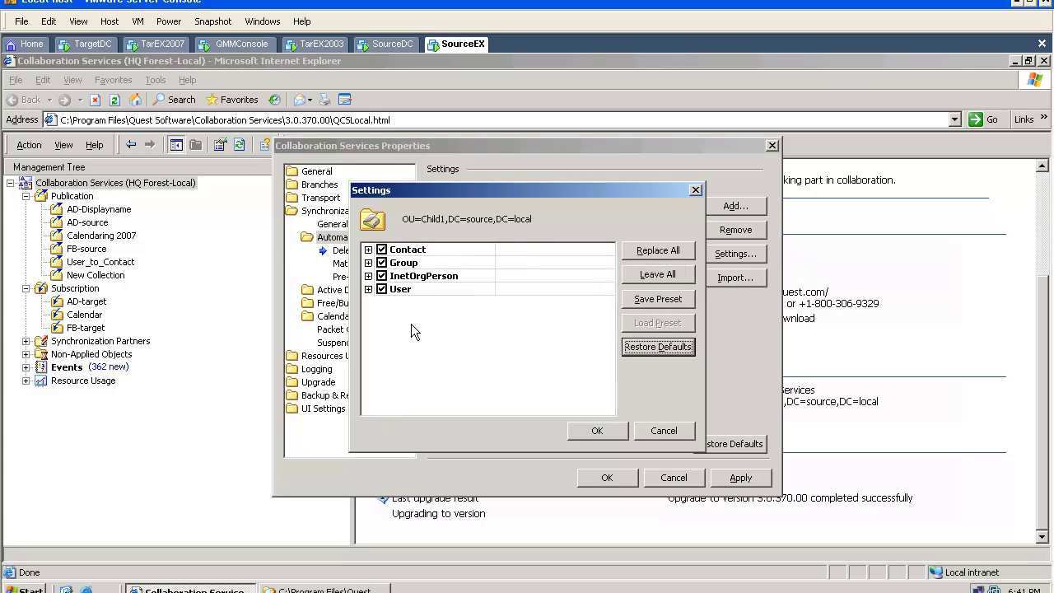
Set the User First Name attribute to Leave and confirm Child1's settings.
left_click(369, 289)
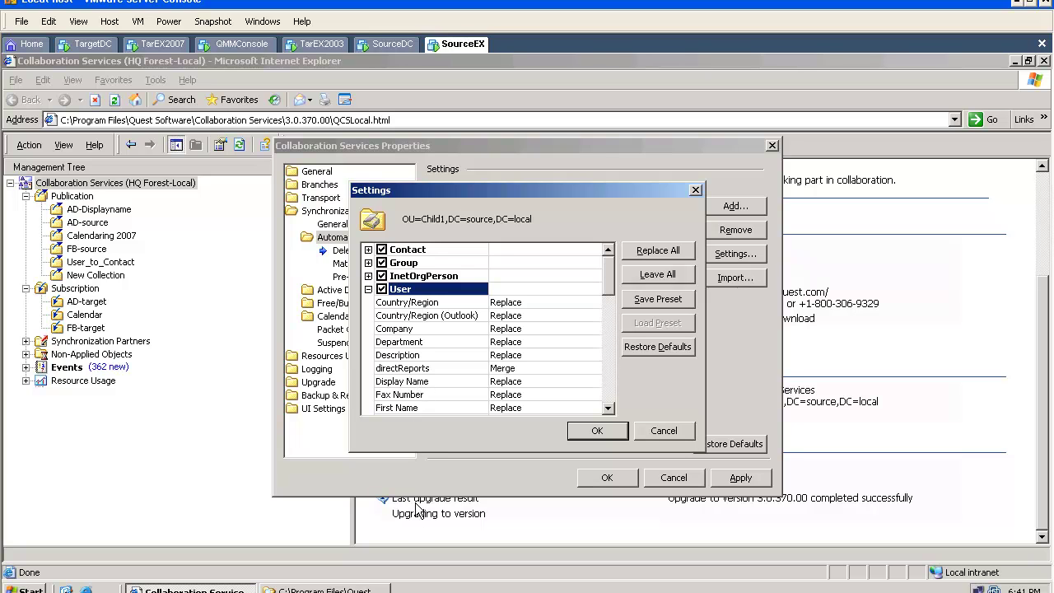
left_click(415, 407)
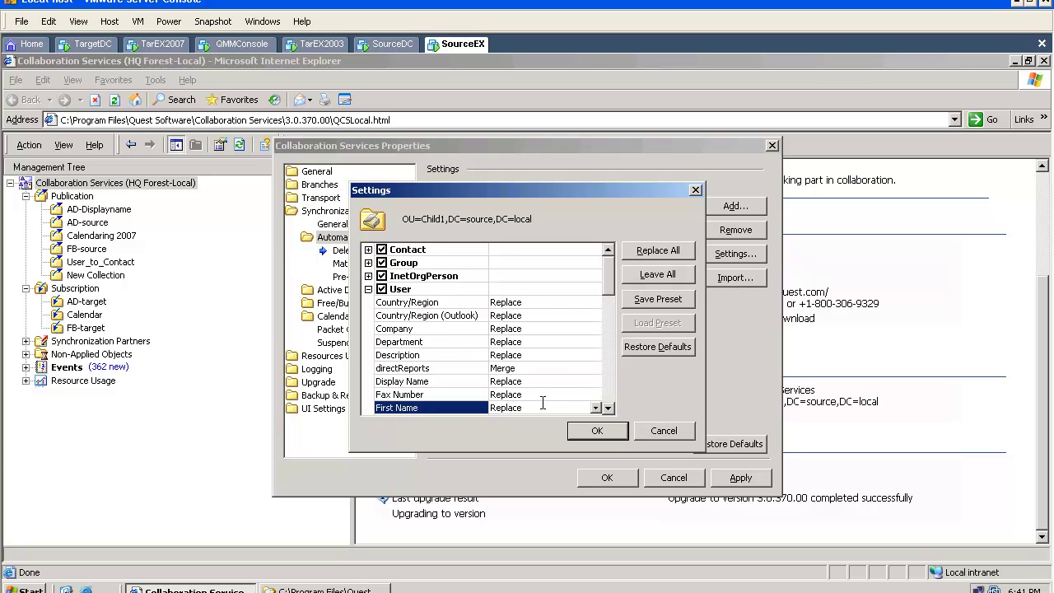
left_click(595, 408)
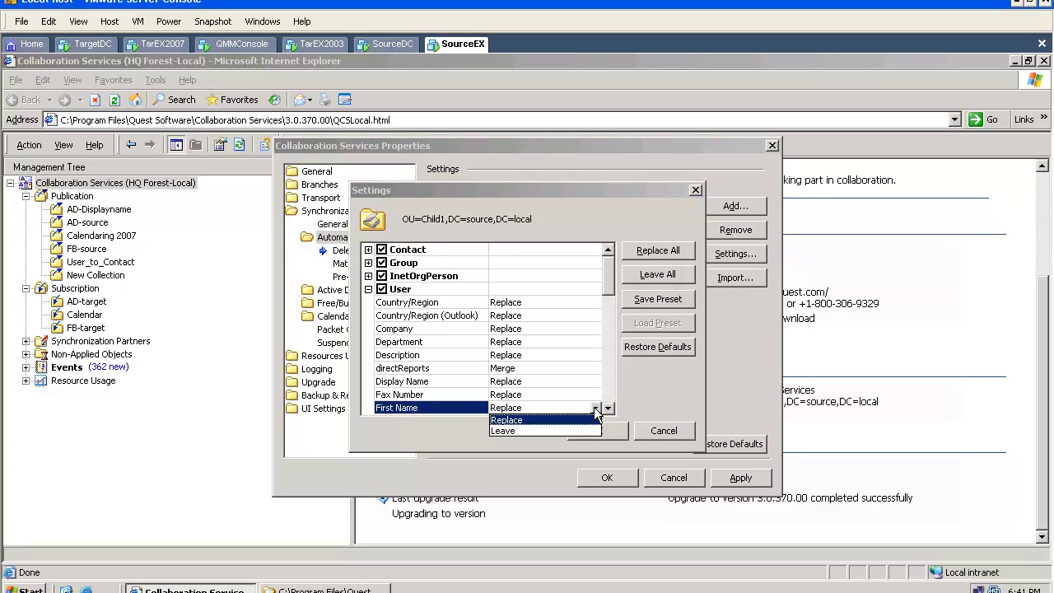
left_click(558, 426)
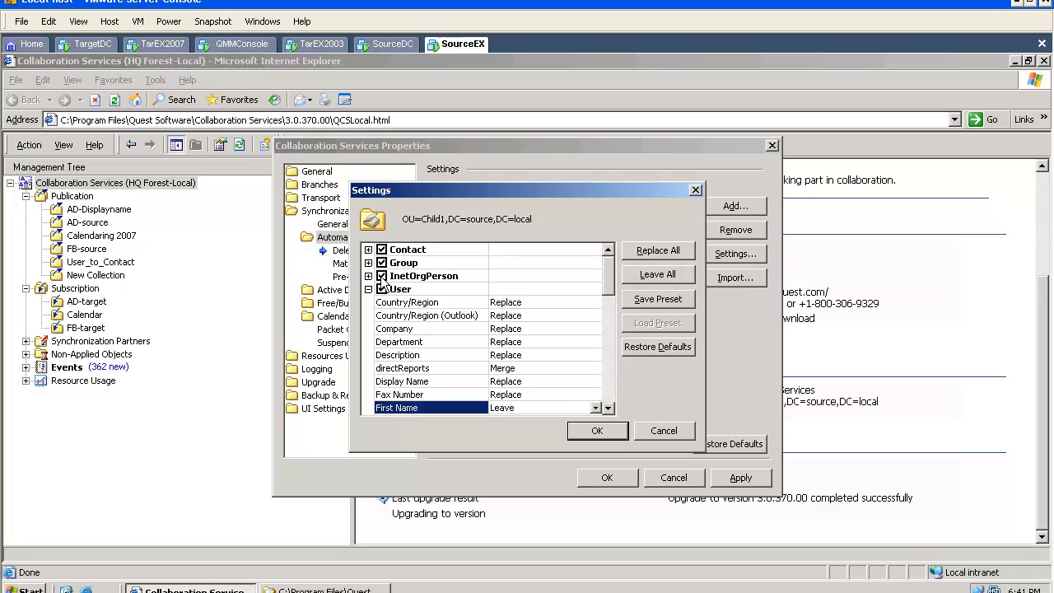
left_click(369, 250)
left_click(368, 250)
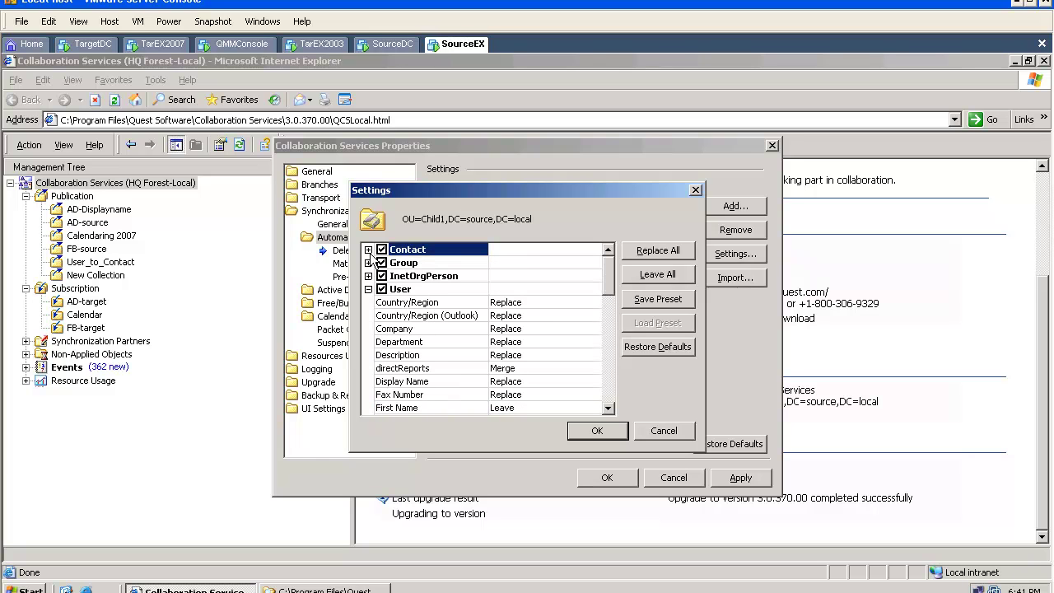
left_click(614, 427)
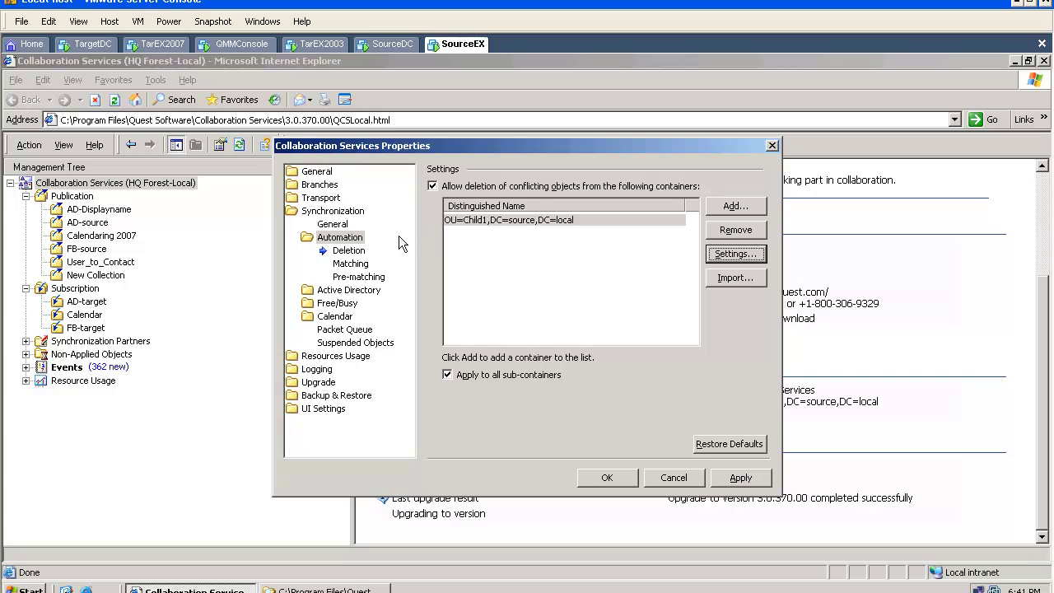
Enable matching and add the OU=Child3 container from the source domain.
left_click(352, 264)
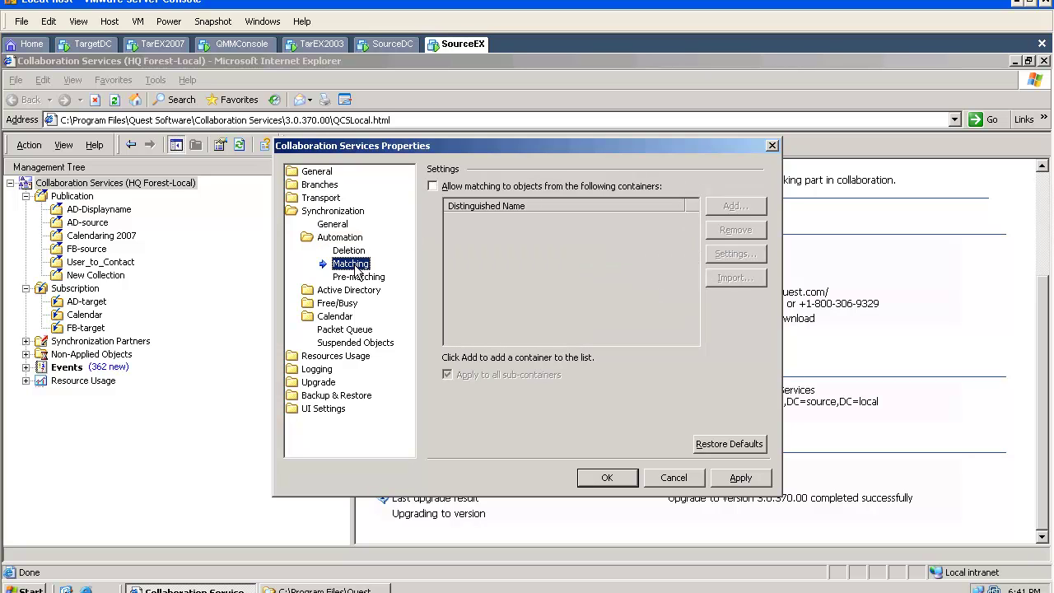
left_click(432, 186)
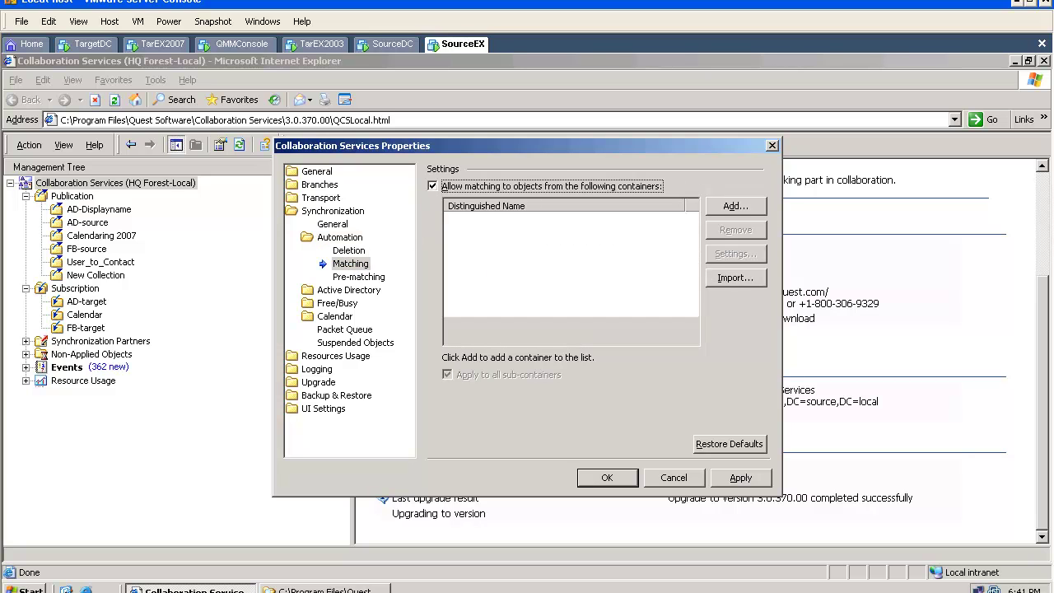
left_click(722, 207)
left_click(663, 229)
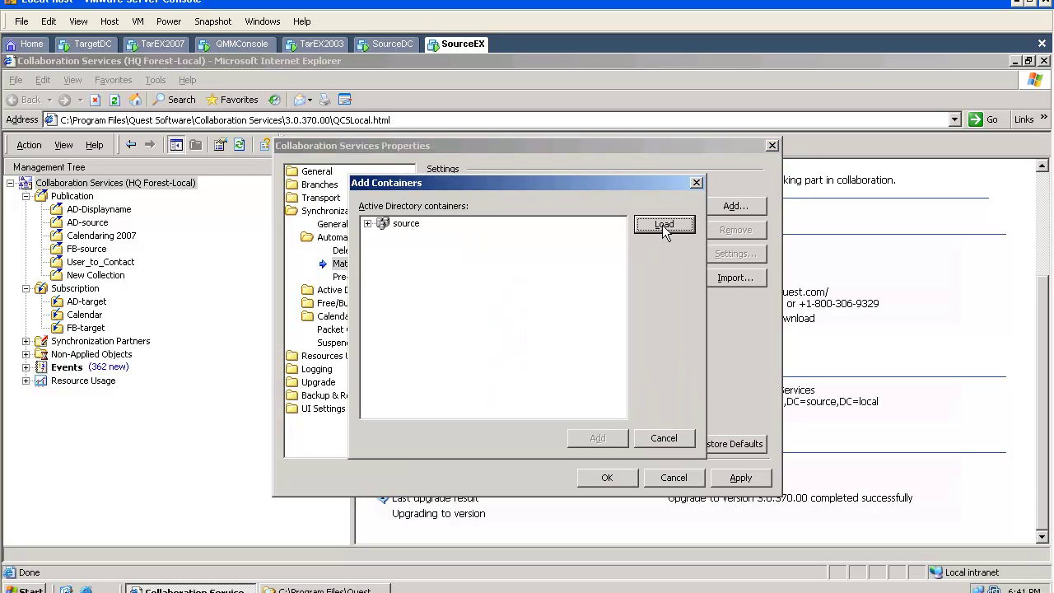
left_click(368, 223)
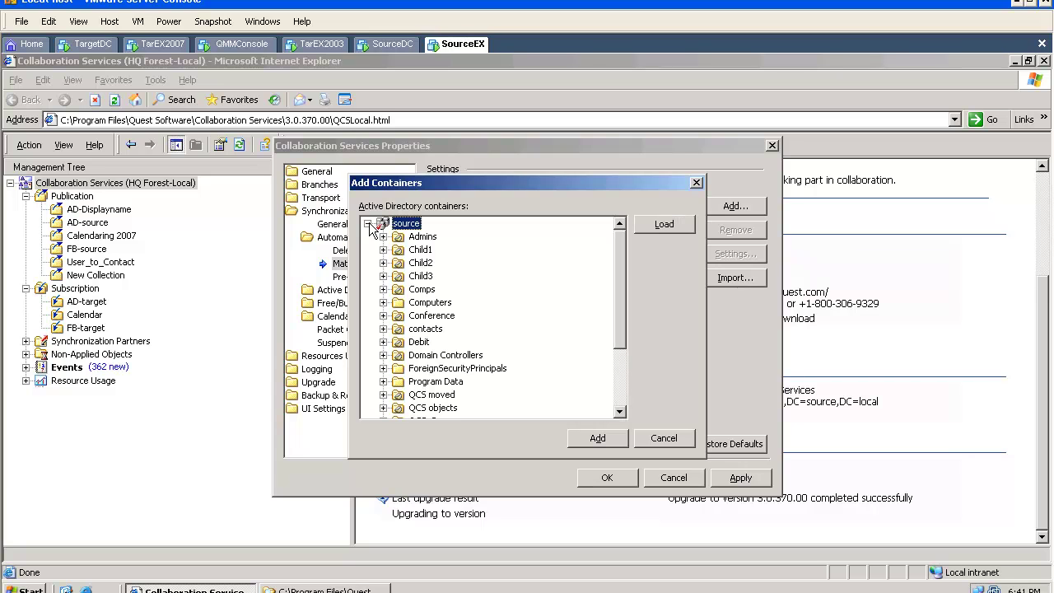
left_click(420, 276)
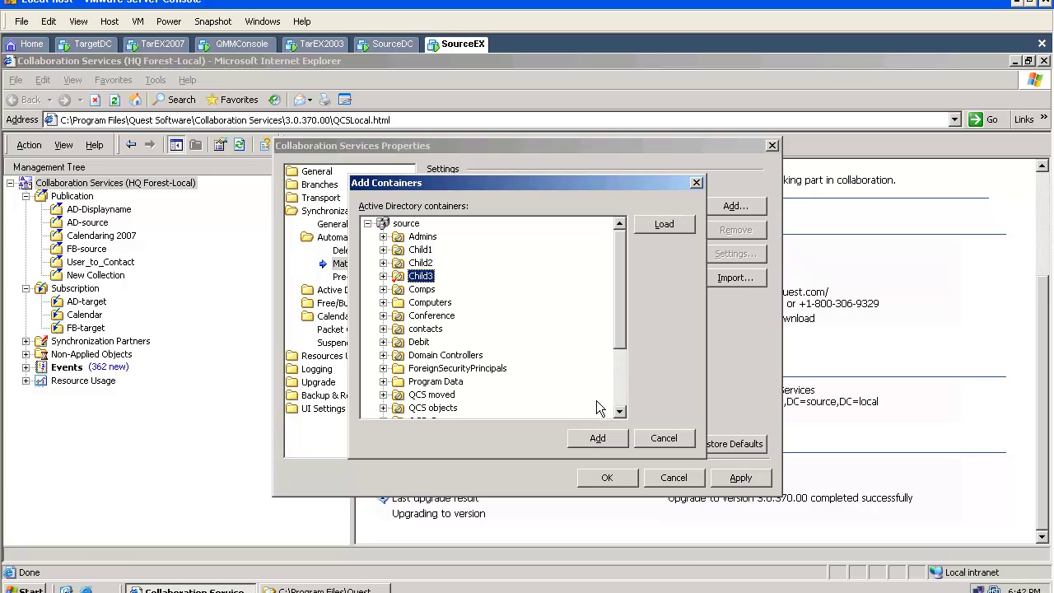
left_click(606, 437)
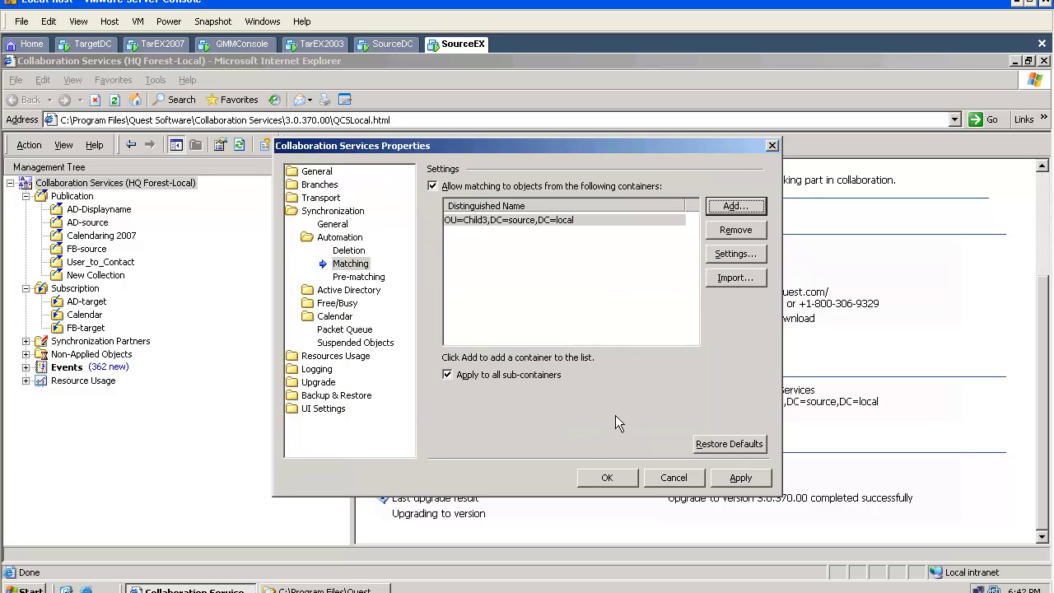
Set Child3's User Company attribute to Leave instead of Replace and confirm.
left_click(731, 258)
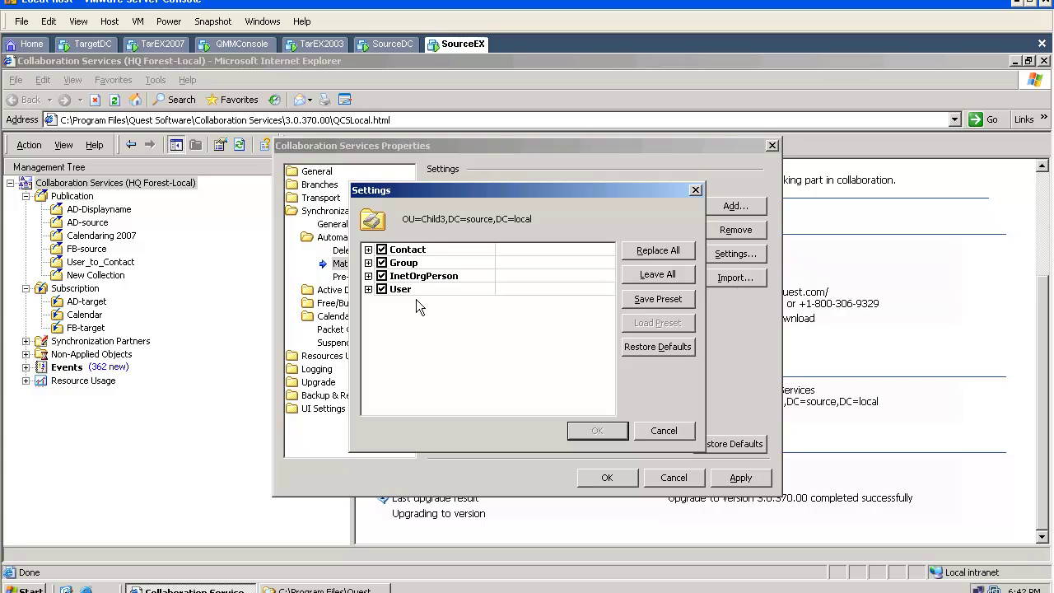
double_click(400, 289)
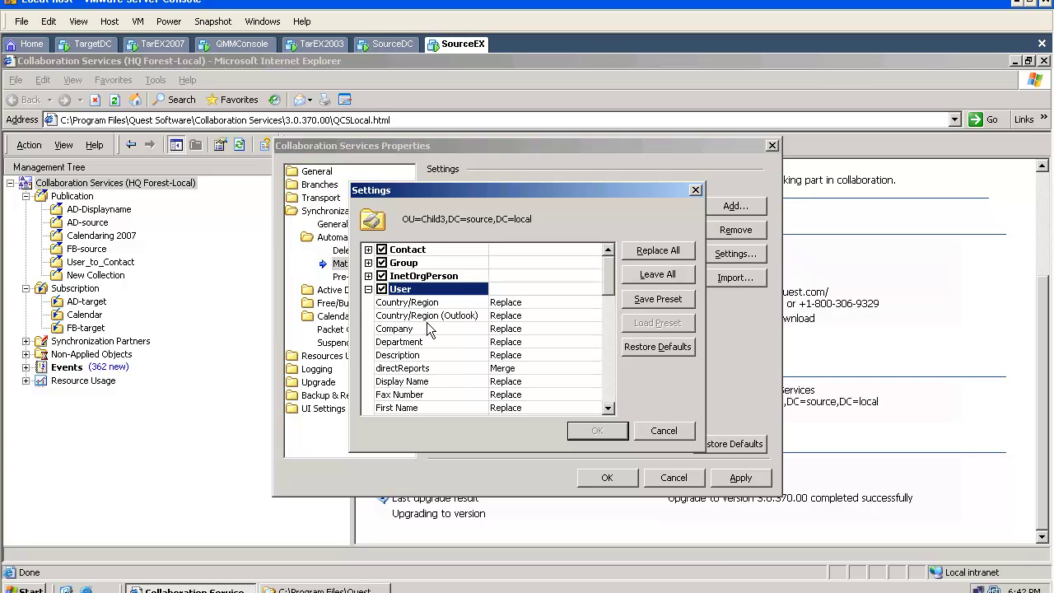
left_click(506, 329)
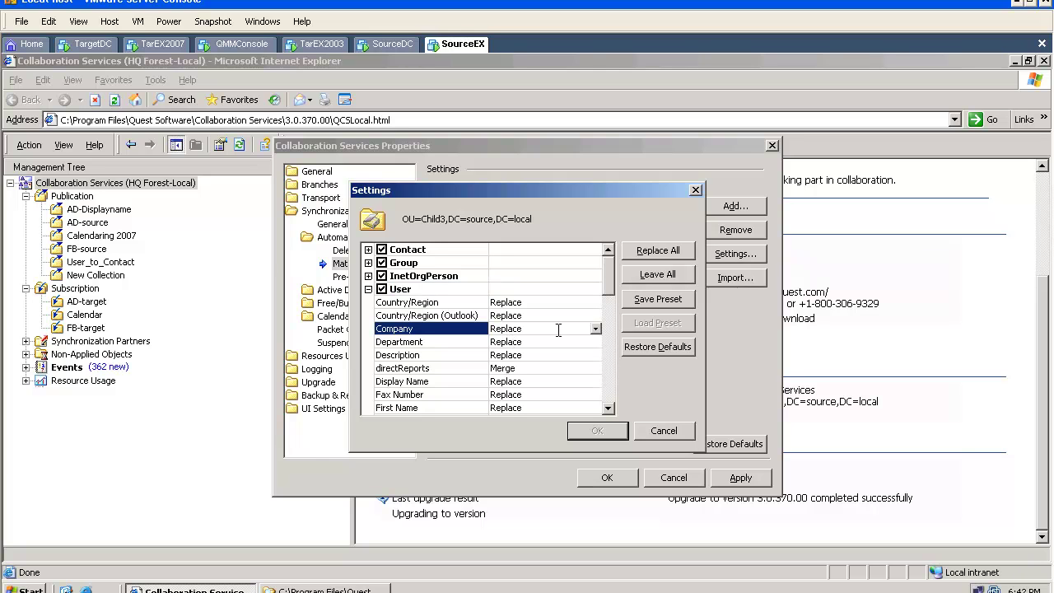
left_click(594, 329)
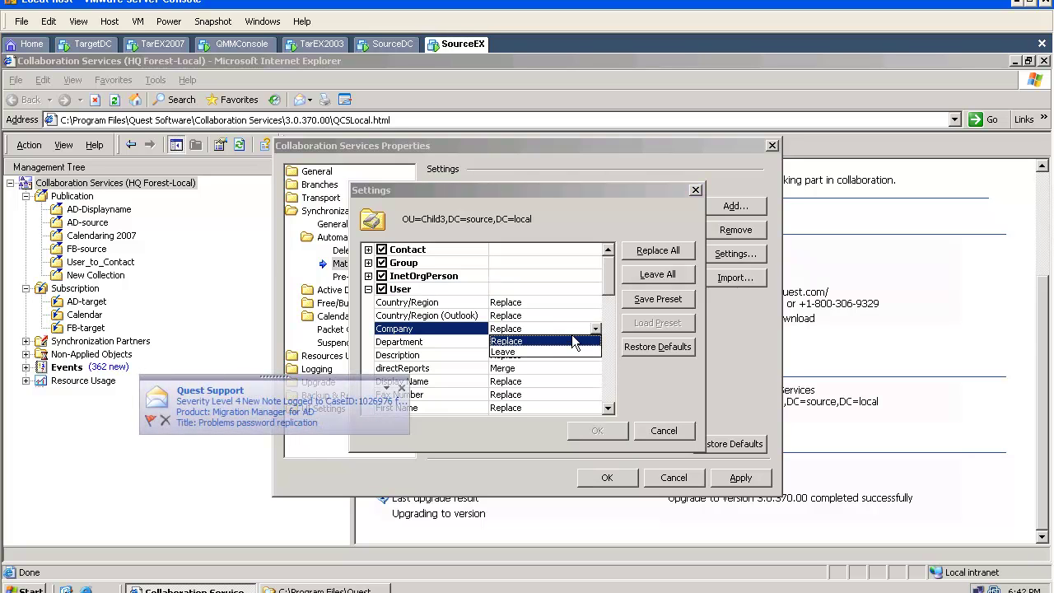
left_click(555, 350)
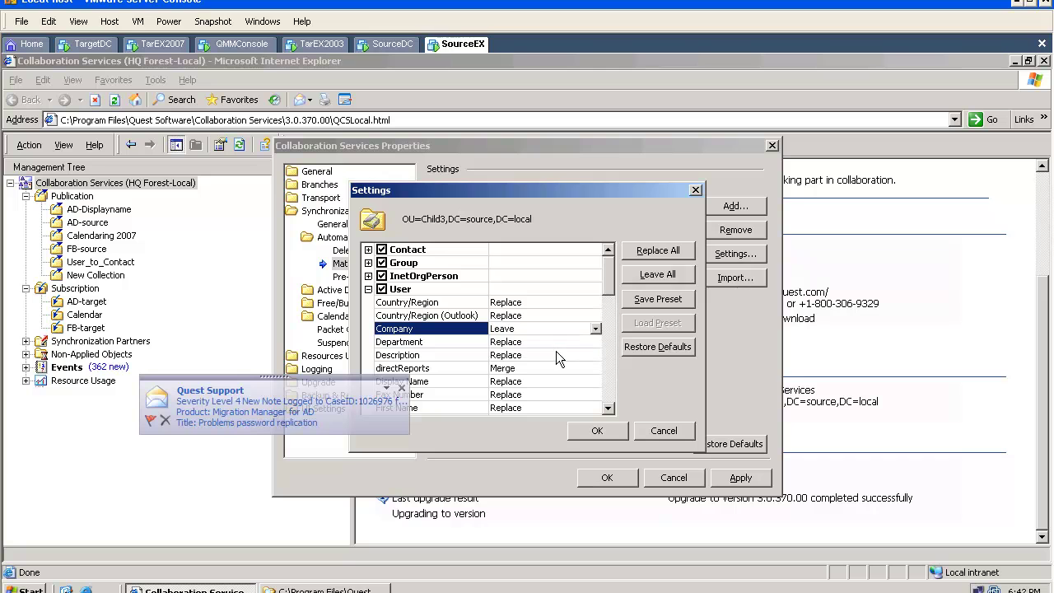
left_click(616, 436)
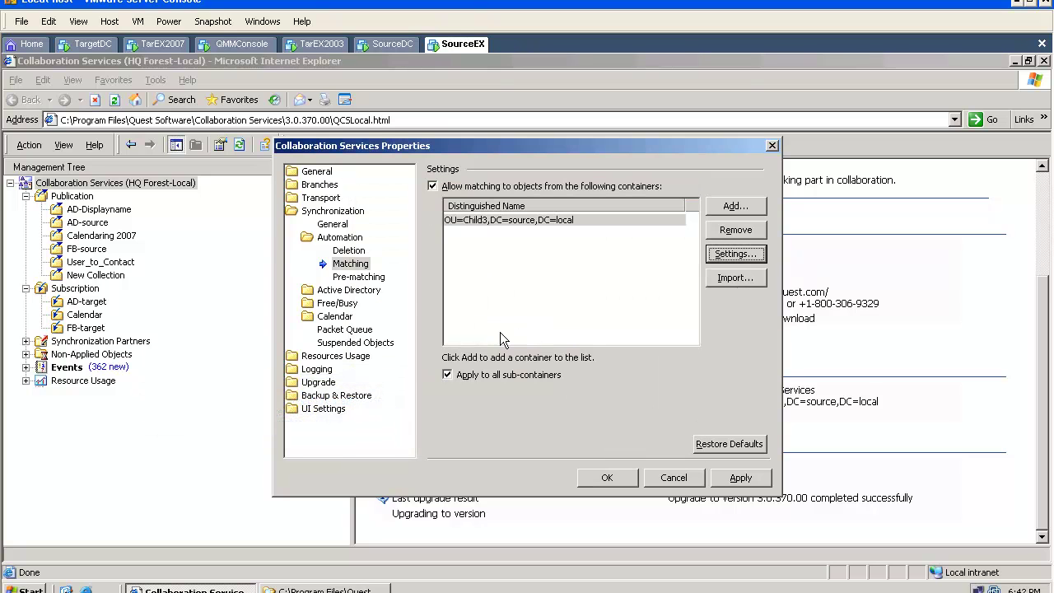
Enable custom pre-matching and start a new rule using a chosen user's e-mail address.
left_click(381, 281)
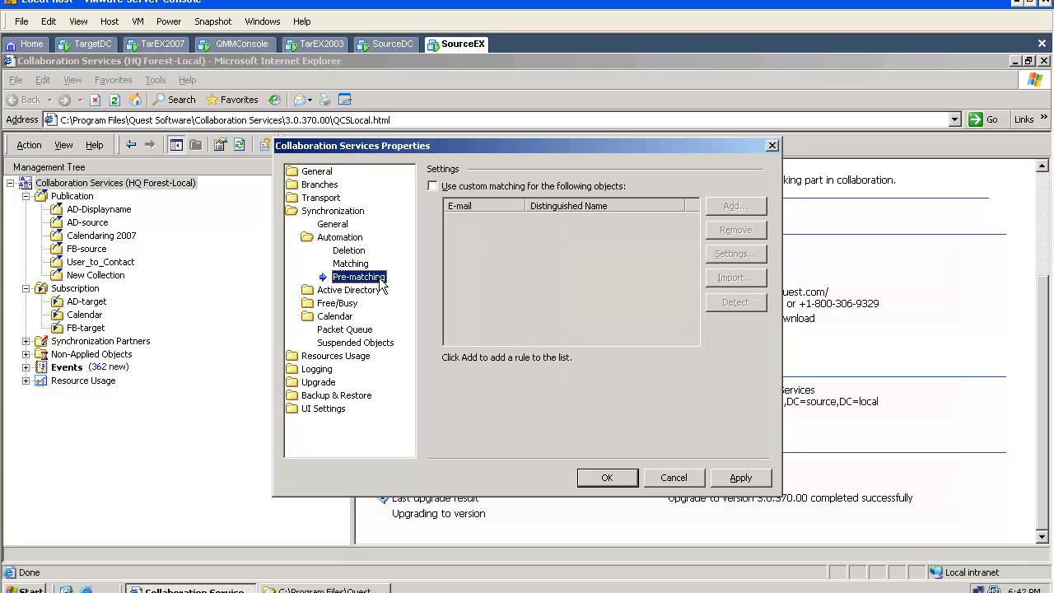
left_click(432, 186)
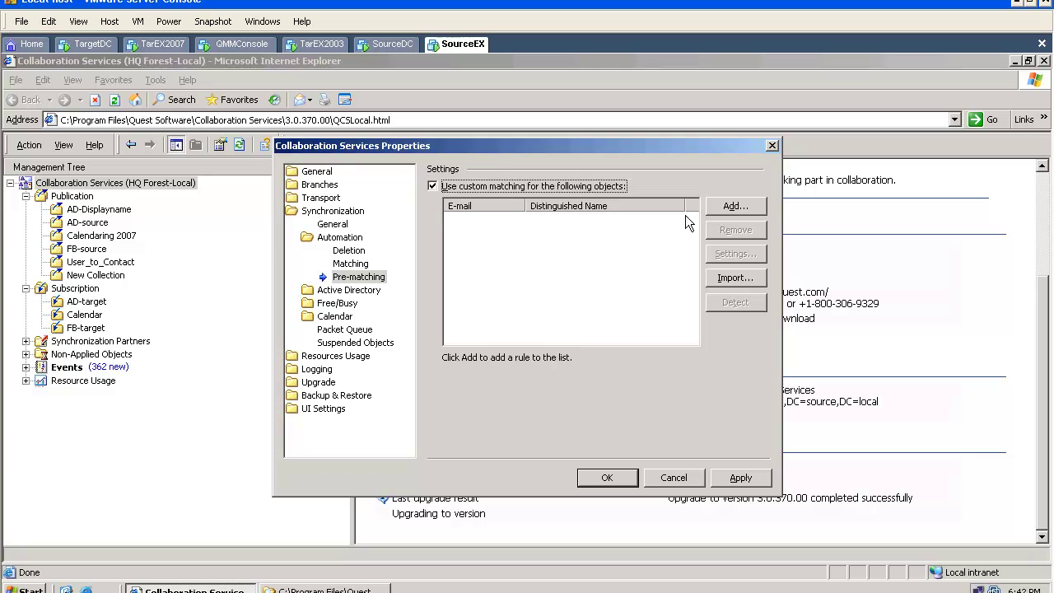
left_click(730, 209)
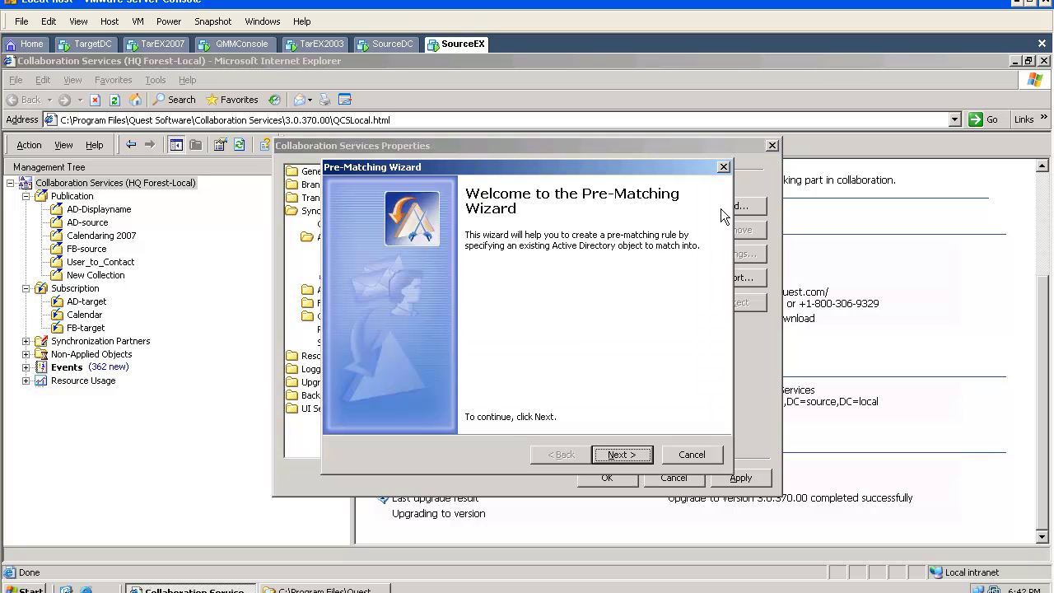
left_click(618, 453)
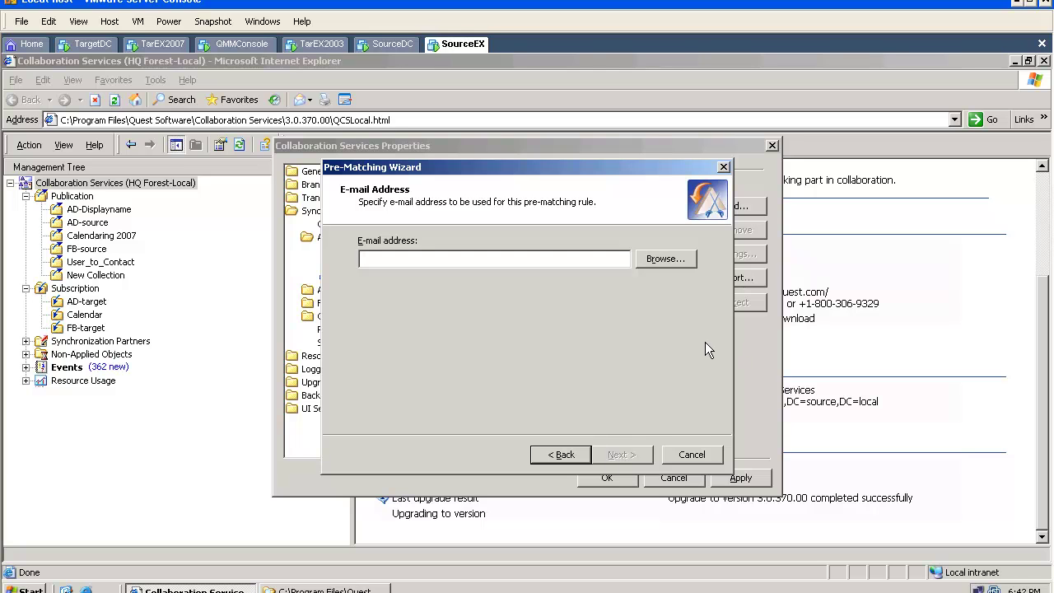
left_click(663, 259)
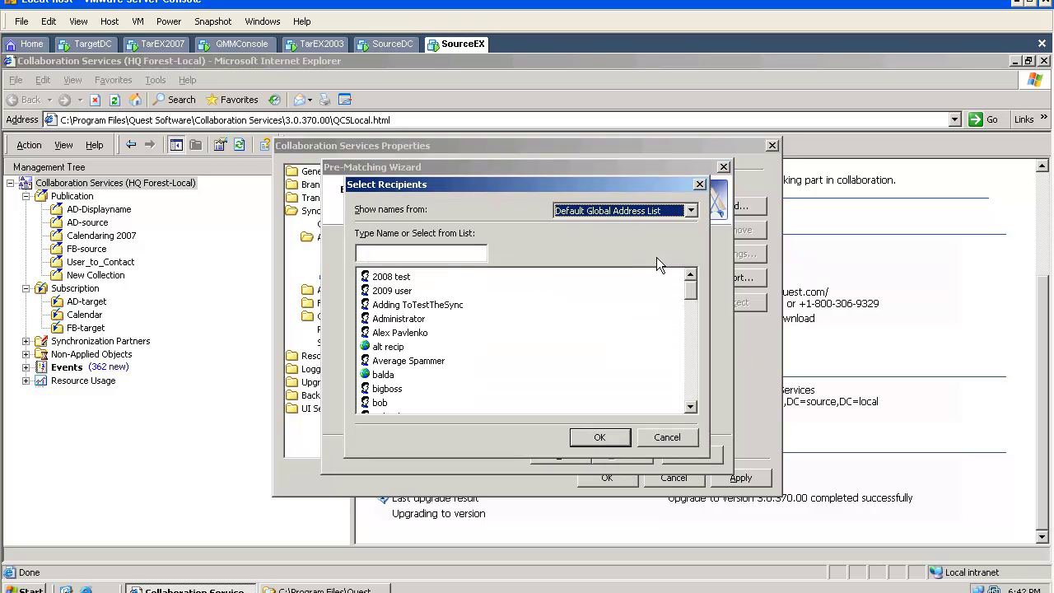
left_click(417, 332)
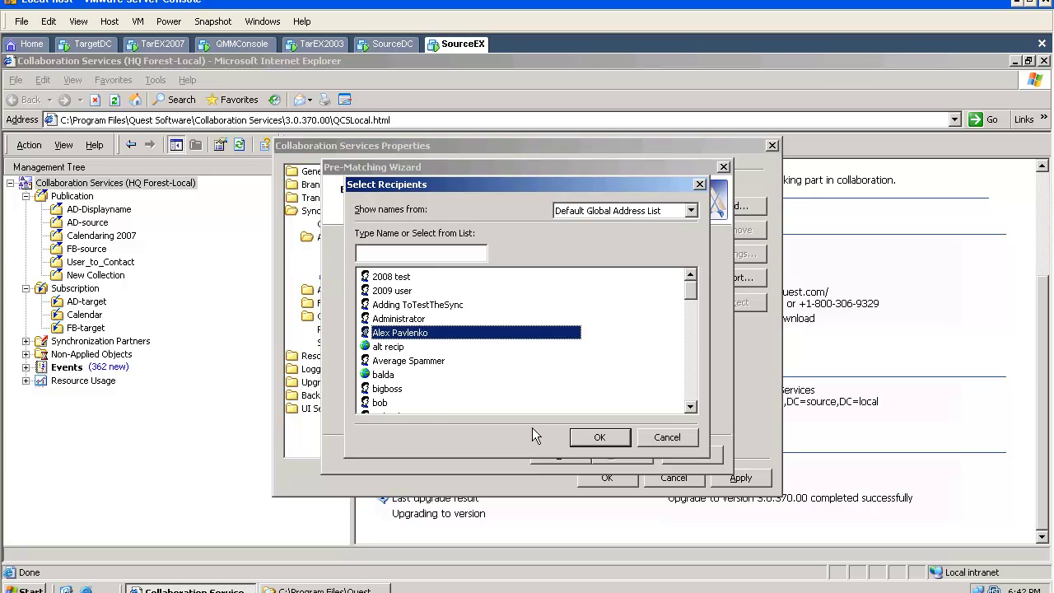
left_click(576, 438)
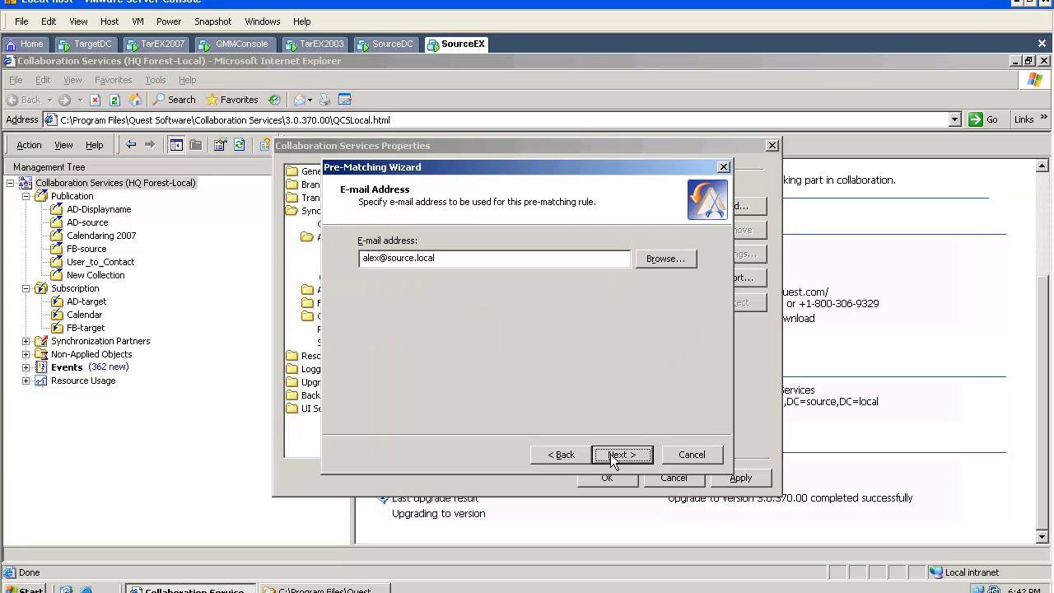
left_click(611, 457)
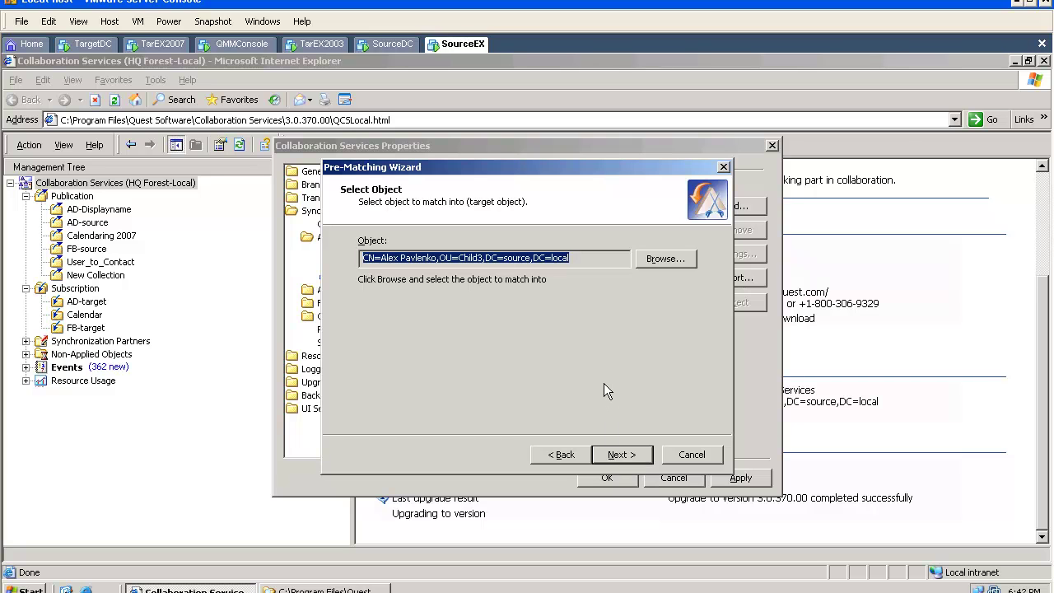
Choose the Average User object from the source domain as the rule's target.
left_click(657, 261)
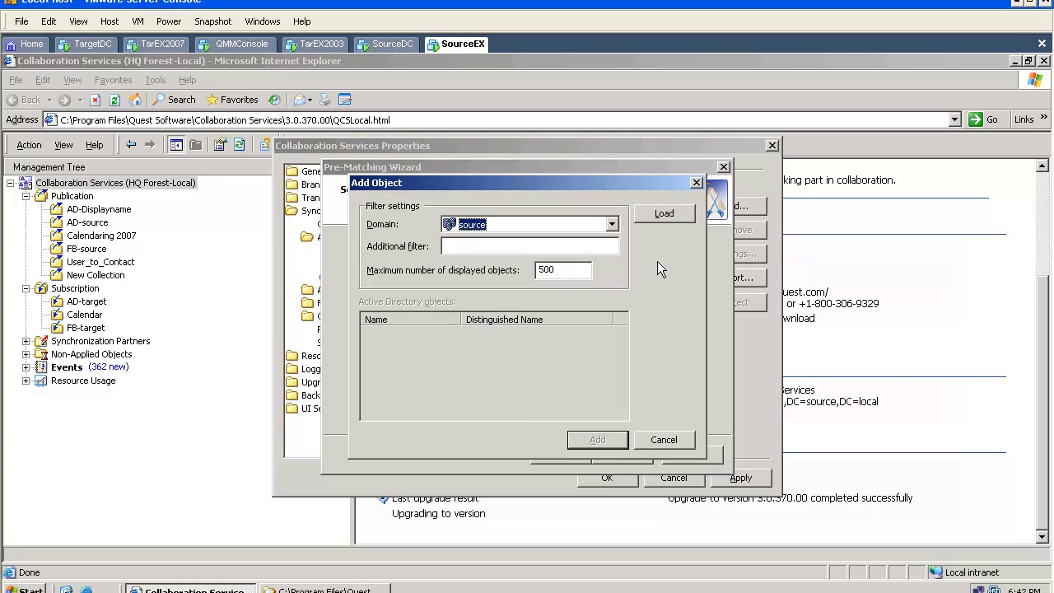
left_click(663, 216)
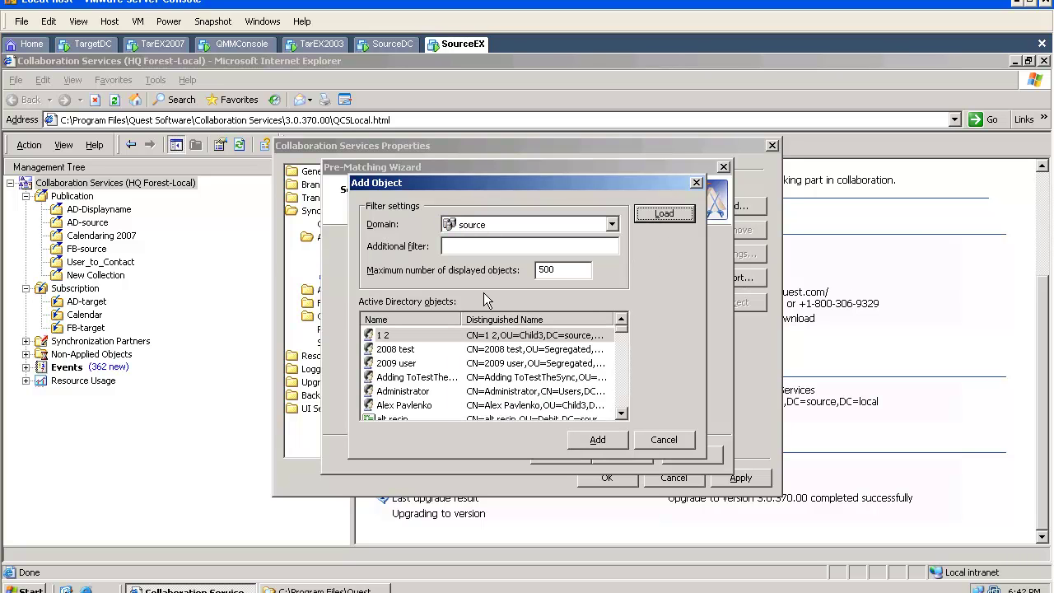
left_click(404, 404)
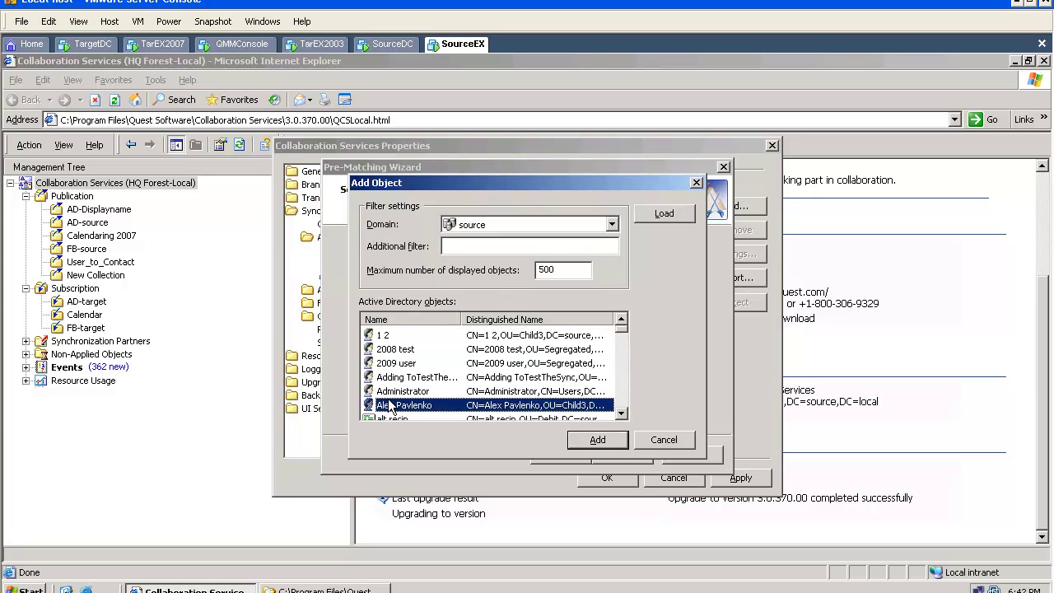
scroll(390, 405, "down", 1)
left_click(397, 392)
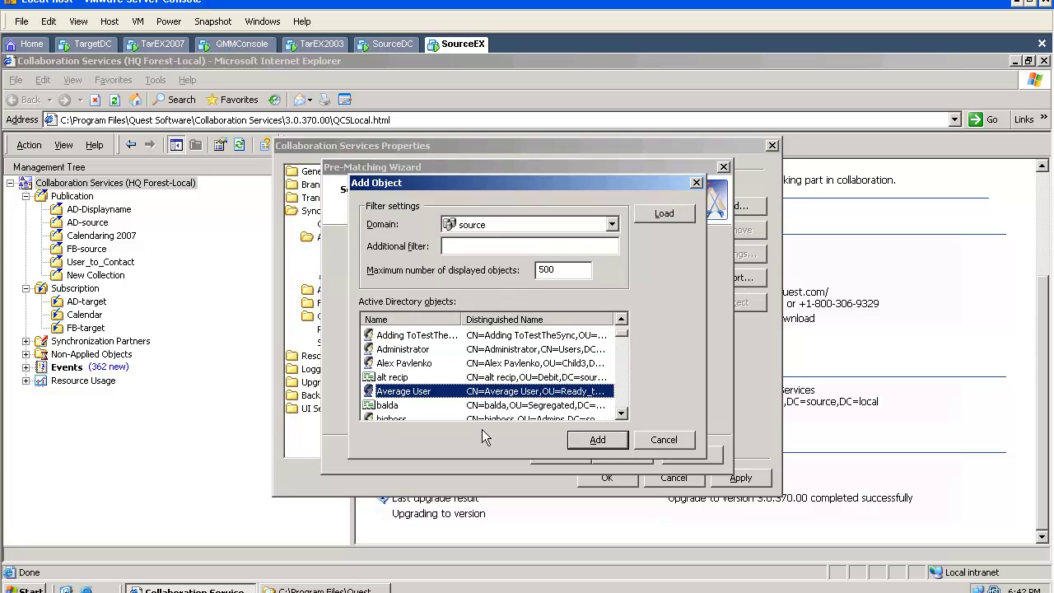
left_click(579, 440)
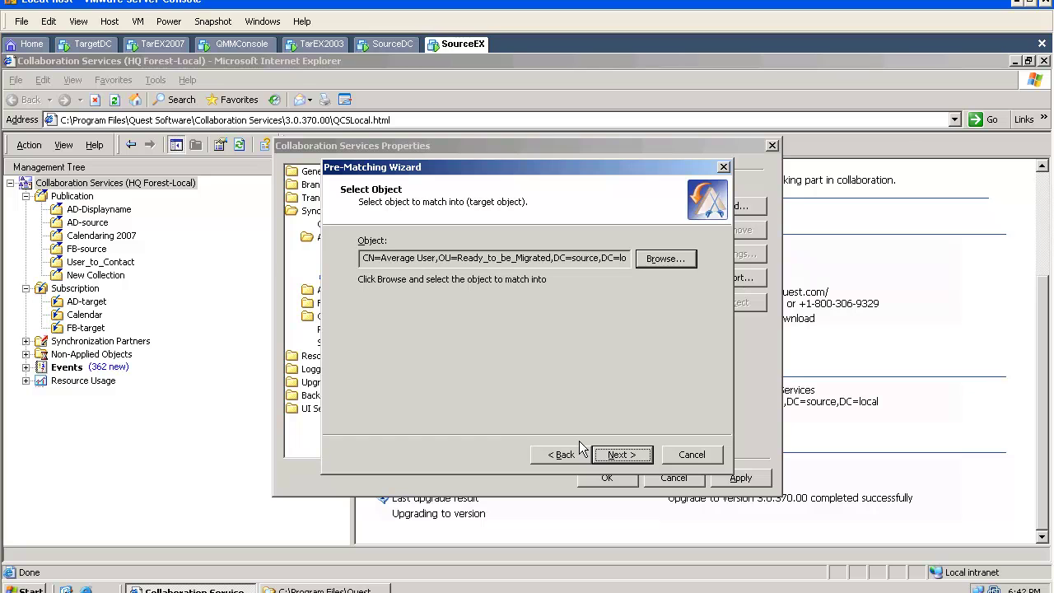
left_click(621, 456)
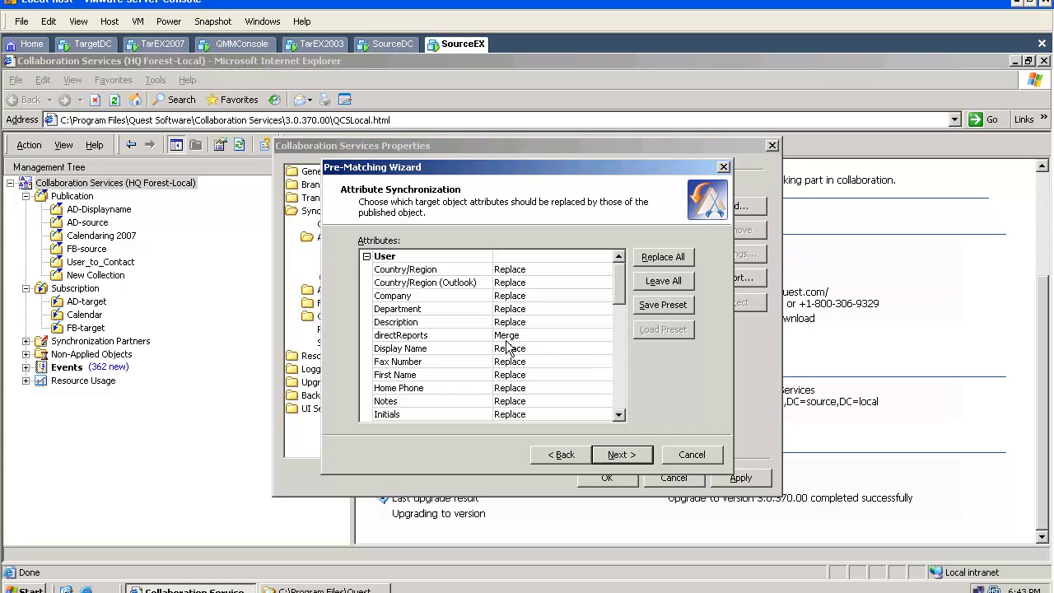
Set every attribute to Leave and confirm applying the pre-matching changes.
left_click(685, 288)
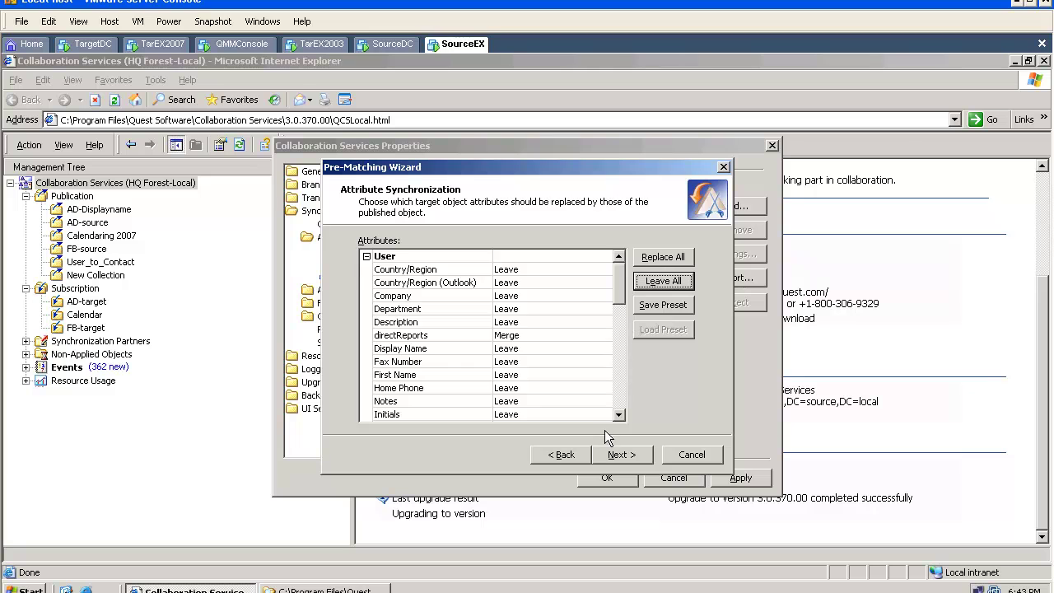
left_click(608, 456)
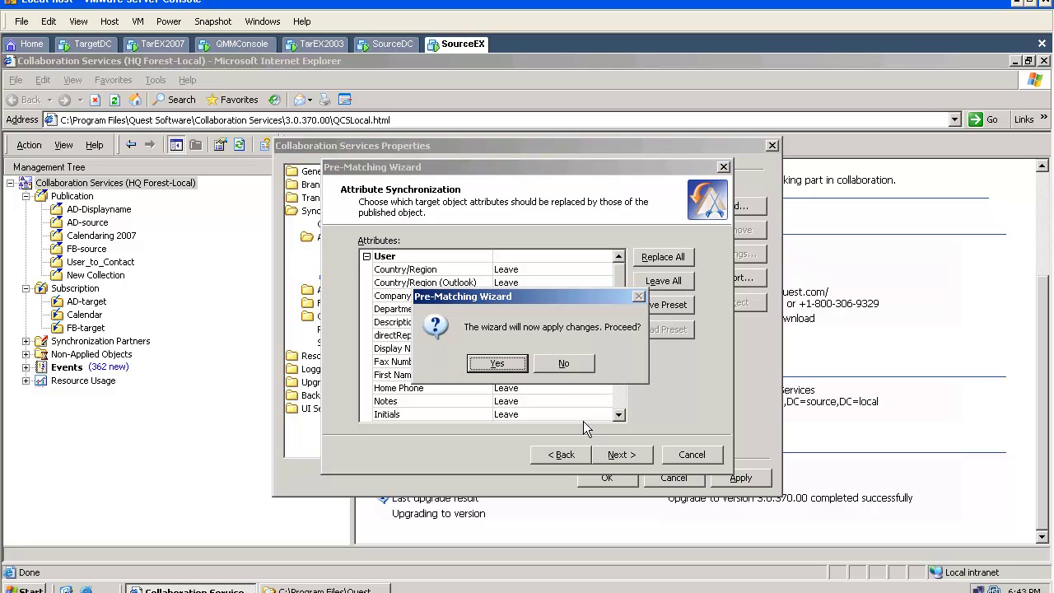
left_click(521, 368)
Finish the wizard and re-detect the rule's target so it points to the OU=Child3 user.
left_click(619, 455)
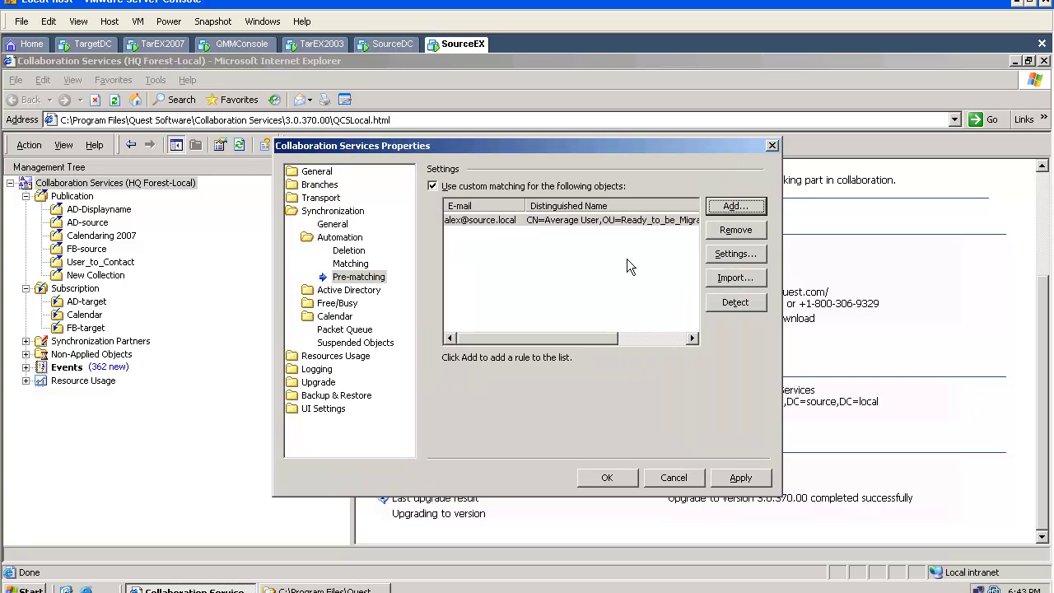
left_click(641, 227)
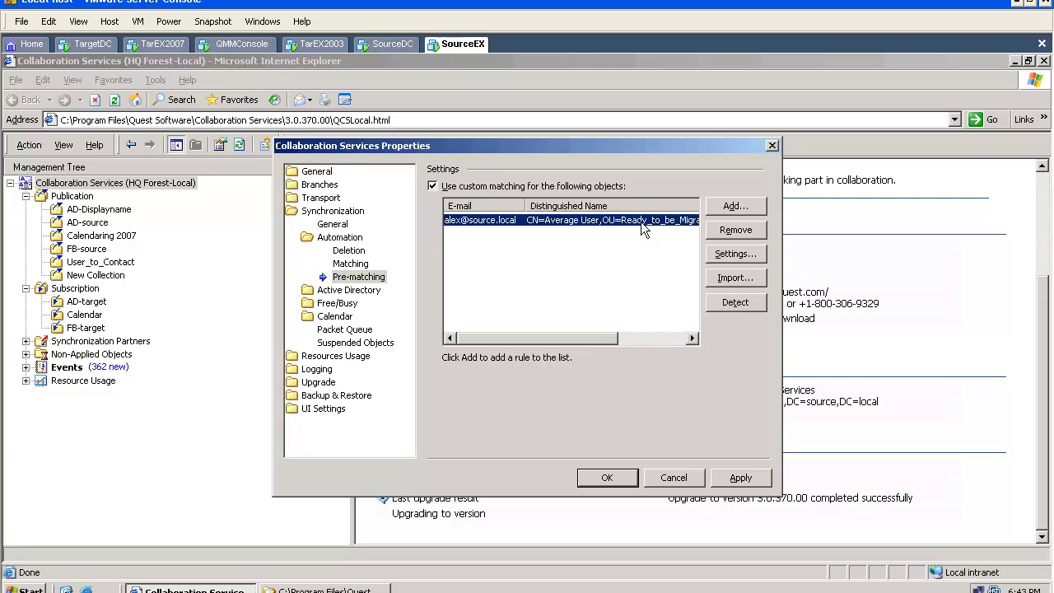
left_click(725, 254)
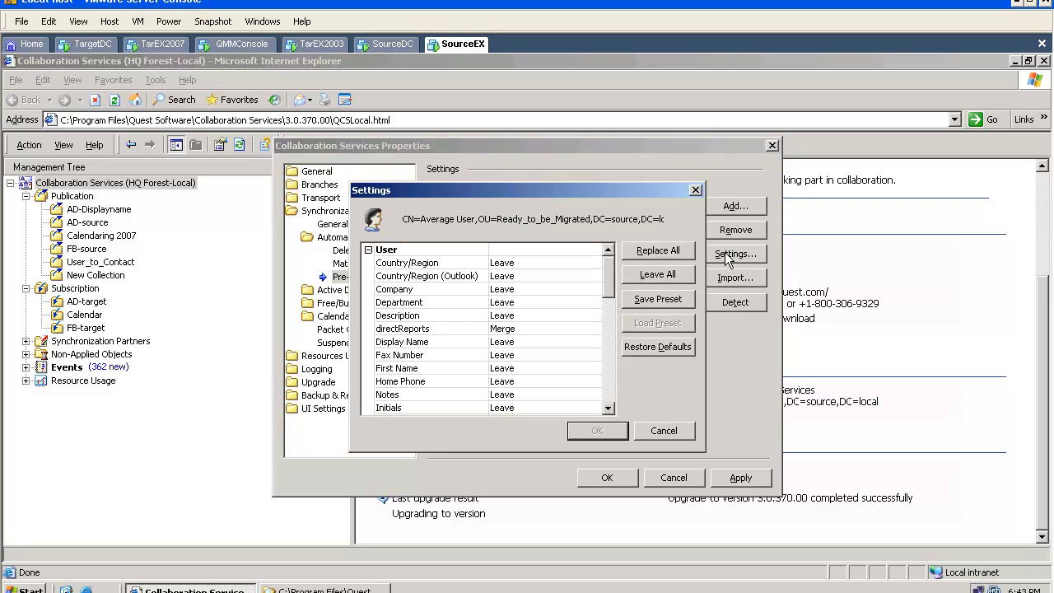
left_click(664, 431)
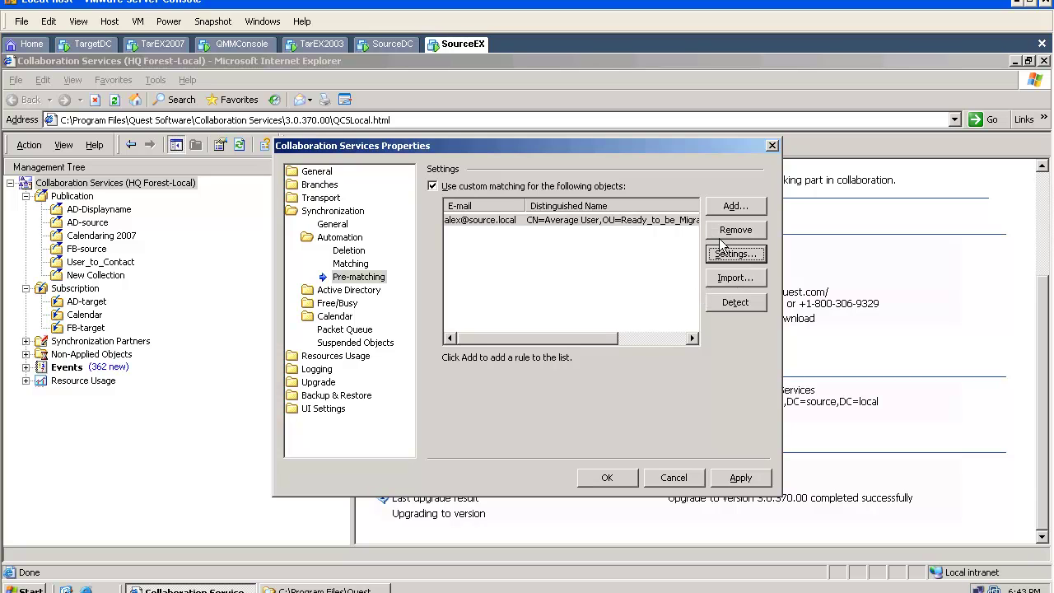
left_click(727, 305)
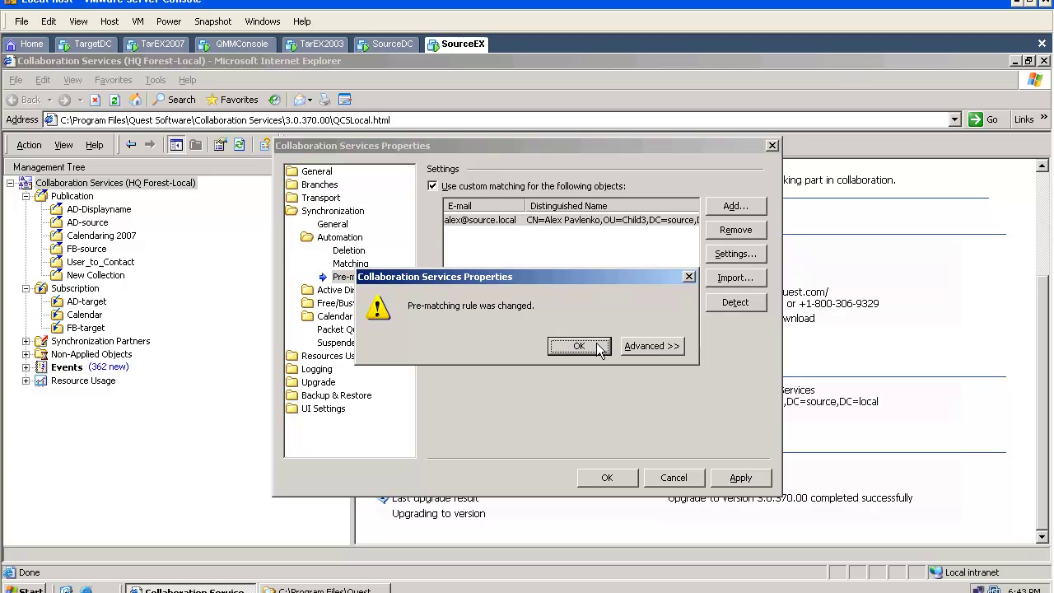
left_click(662, 346)
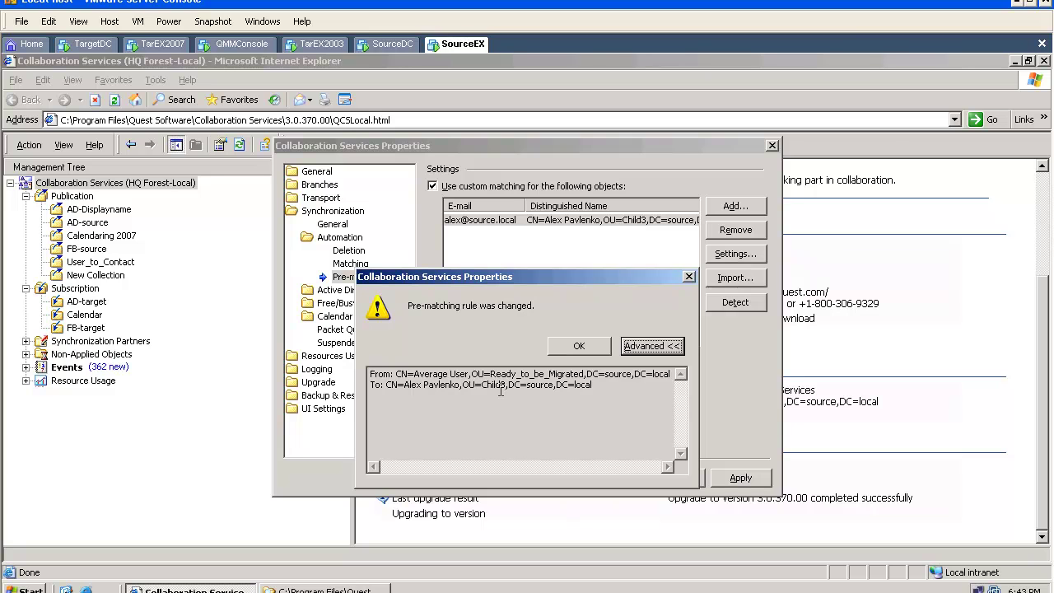
left_click(578, 346)
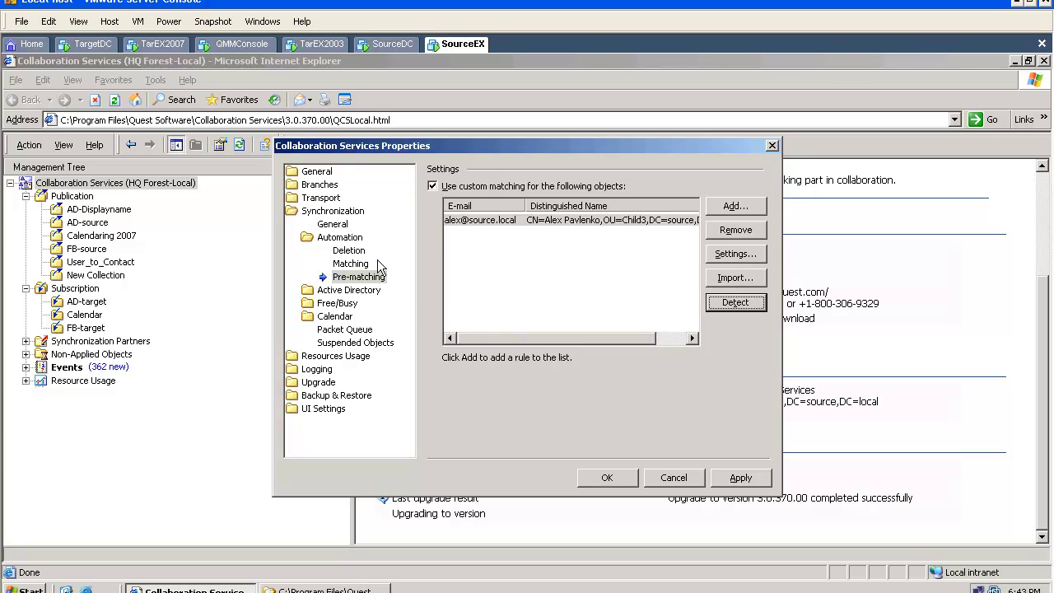
Review the deletion, Active Directory synchronization, access schedule and object quota settings.
left_click(351, 248)
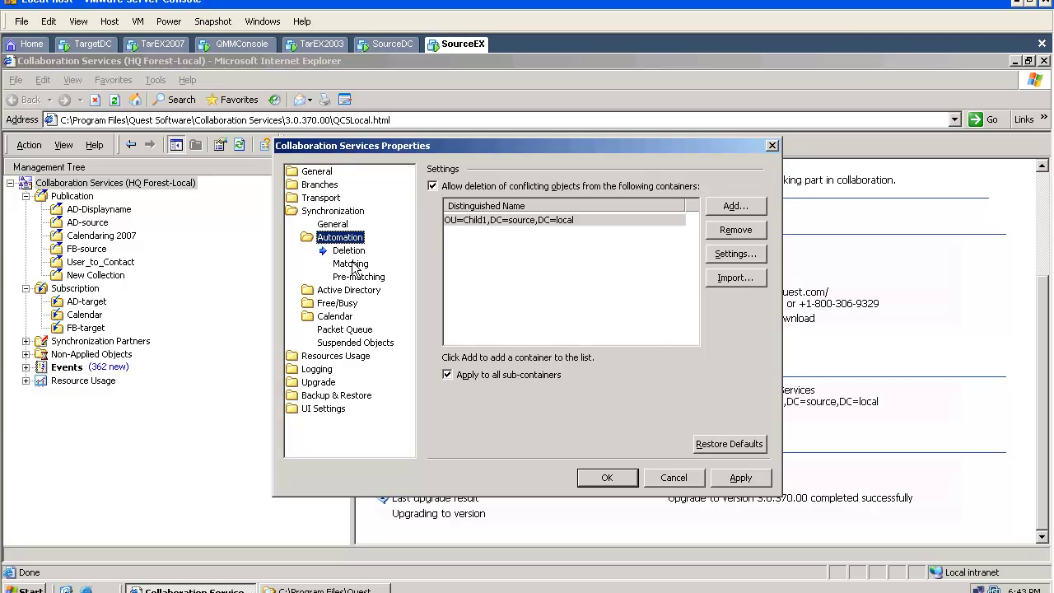
left_click(351, 290)
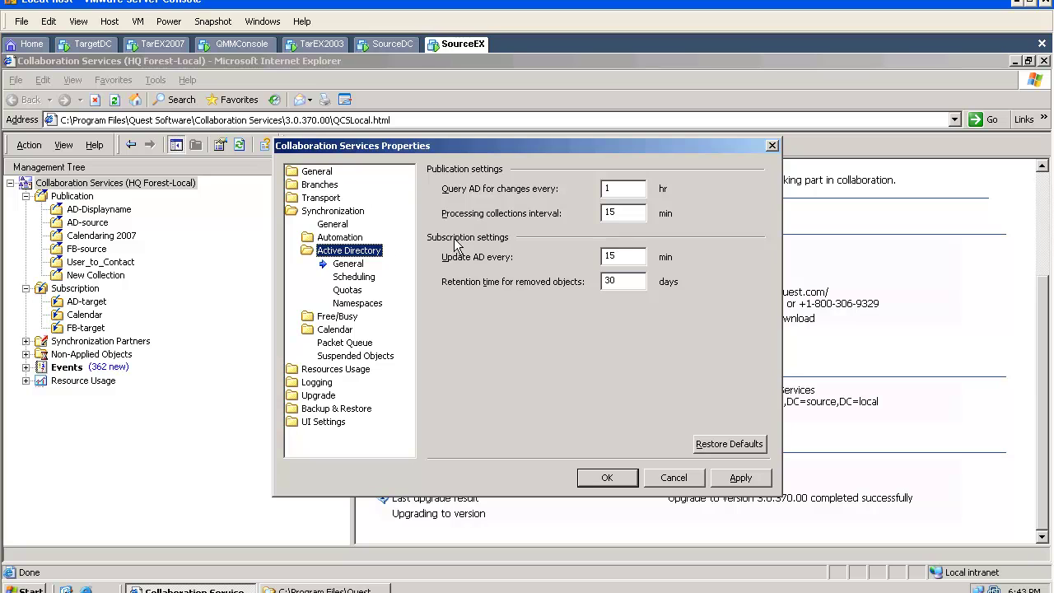
left_click(365, 278)
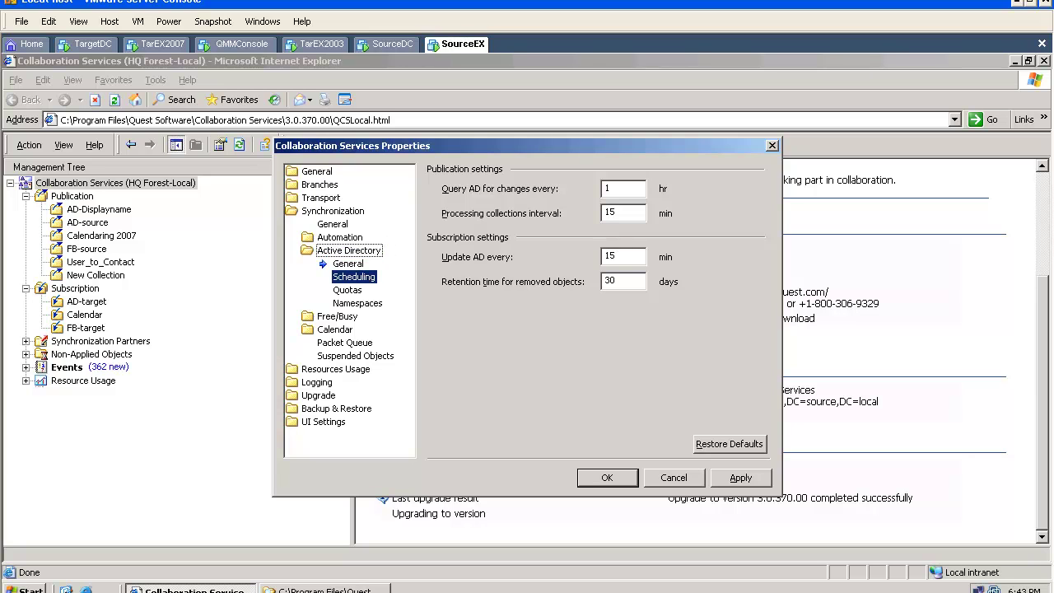
left_click(356, 288)
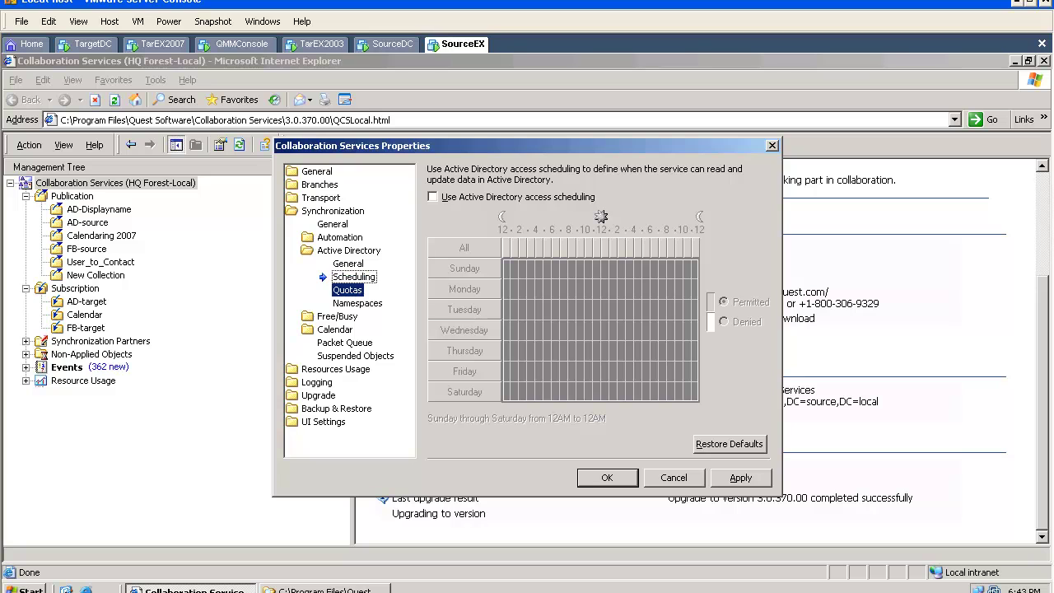
left_click(359, 304)
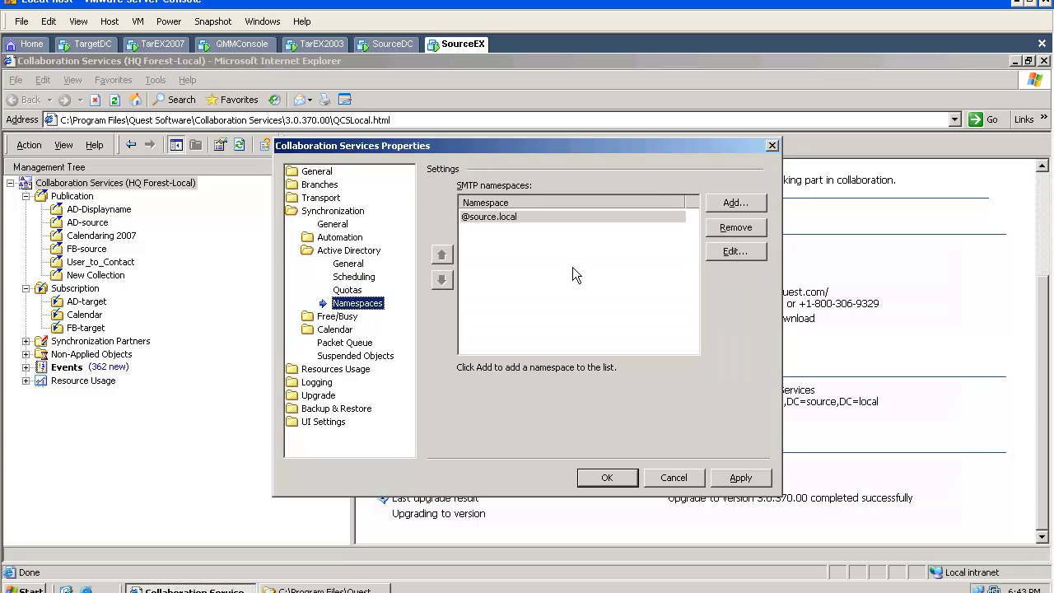
left_click(724, 251)
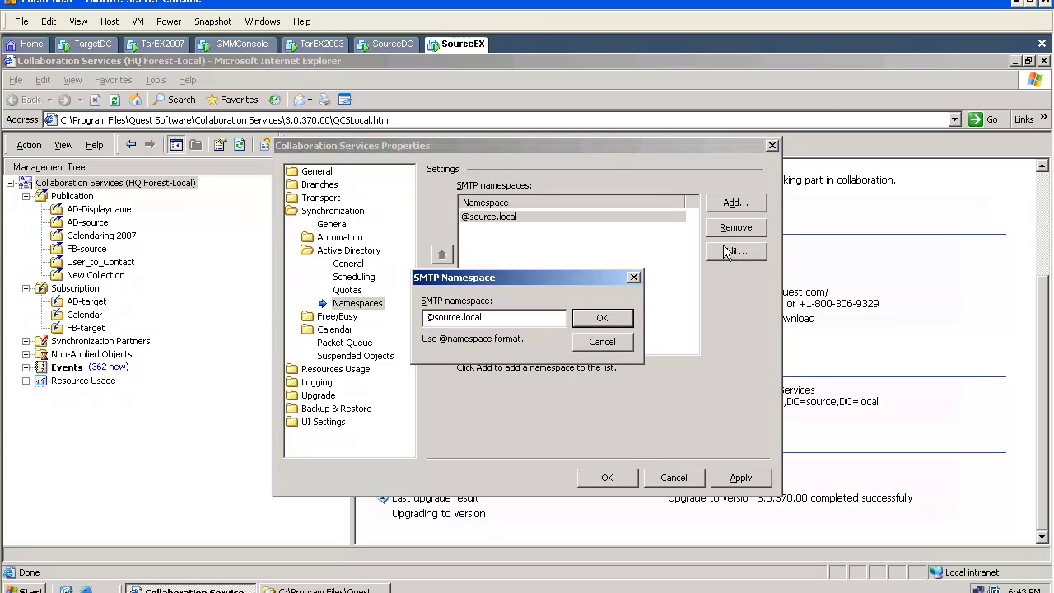
left_click(601, 341)
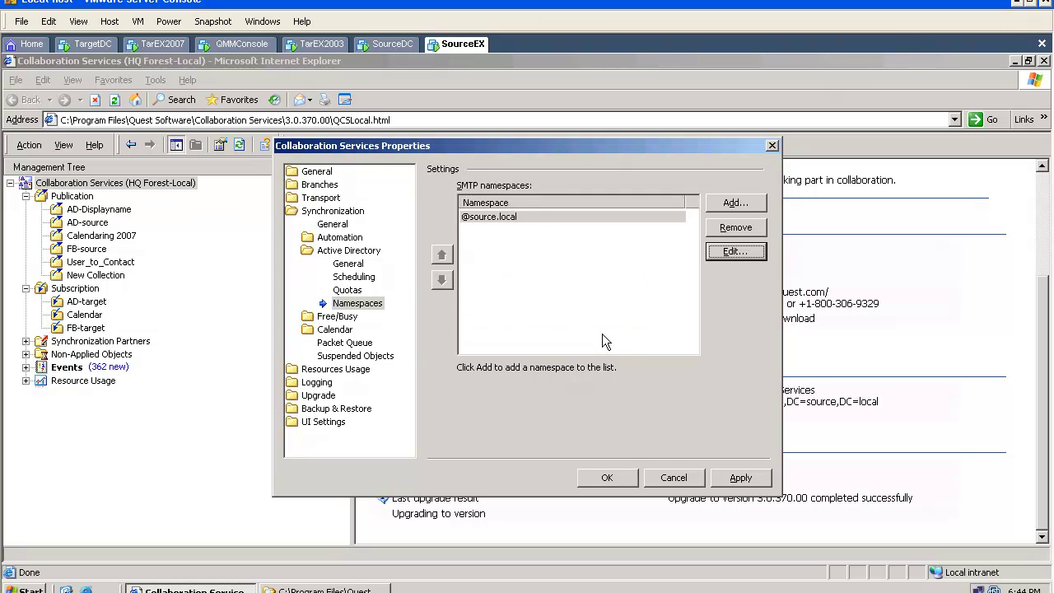
left_click(531, 216)
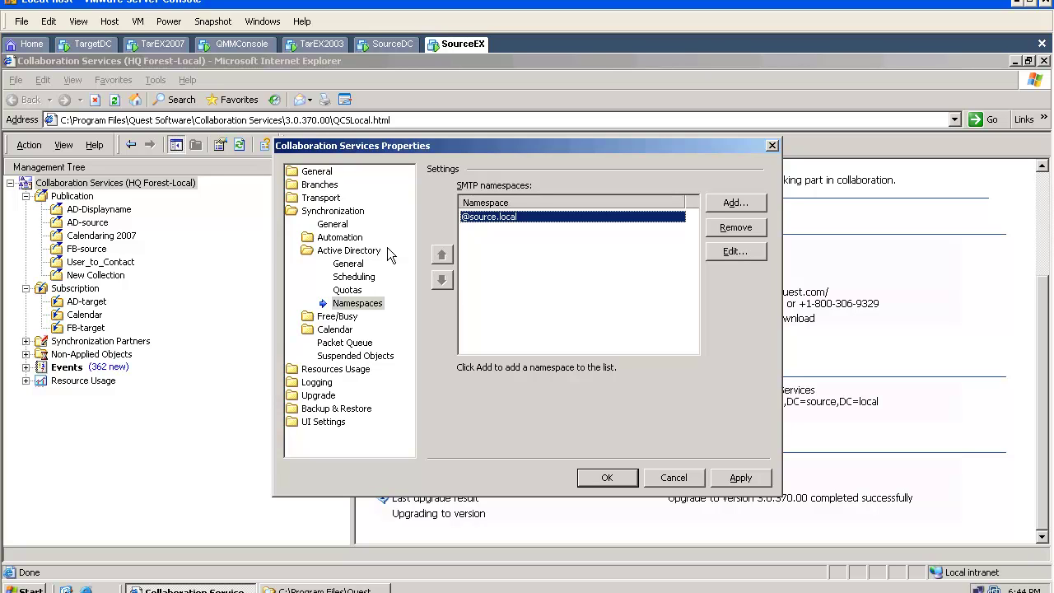
Turn on automatic obsolete-packet deletion, clean up the packet queue now and purge suspended objects.
left_click(344, 316)
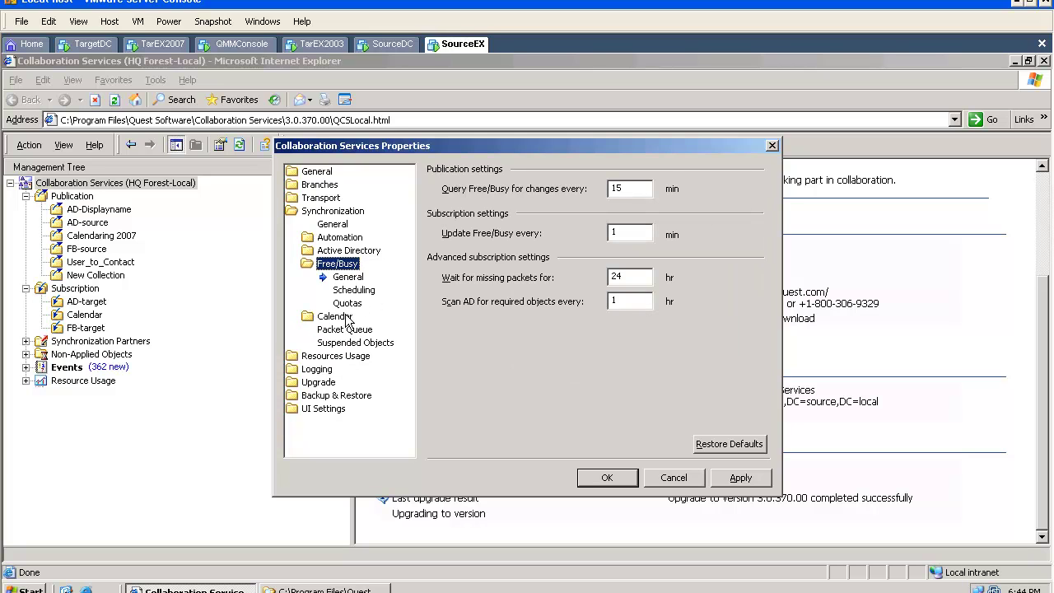
left_click(344, 318)
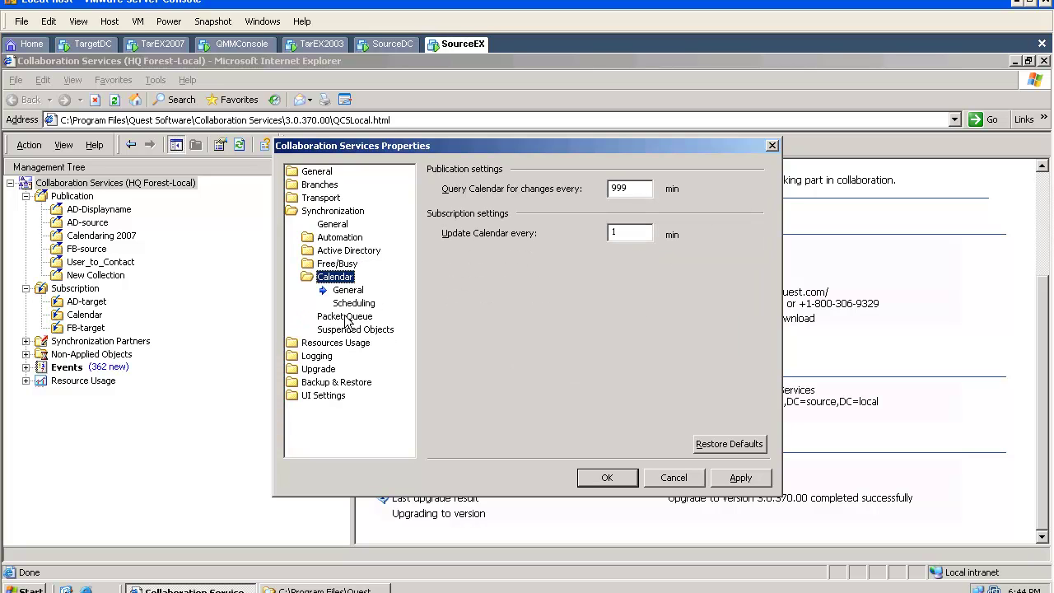
left_click(346, 318)
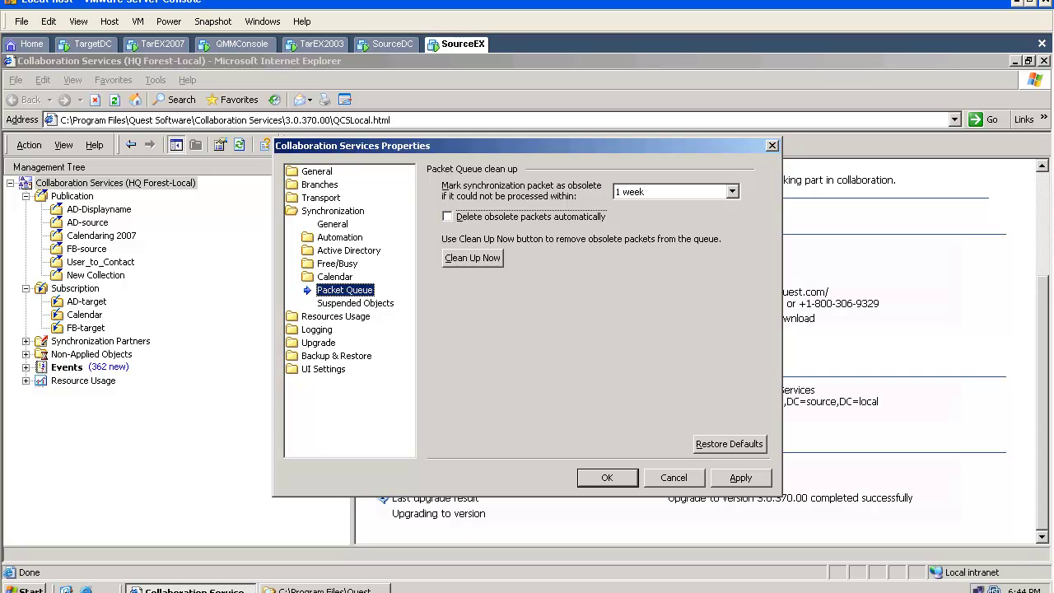
left_click(447, 216)
left_click(461, 258)
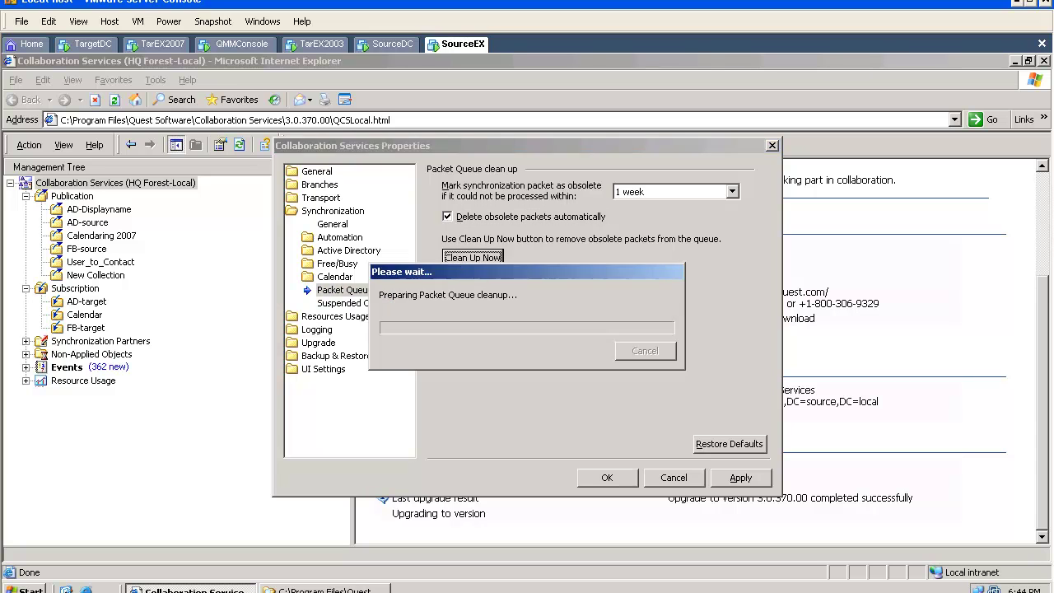
left_click(351, 305)
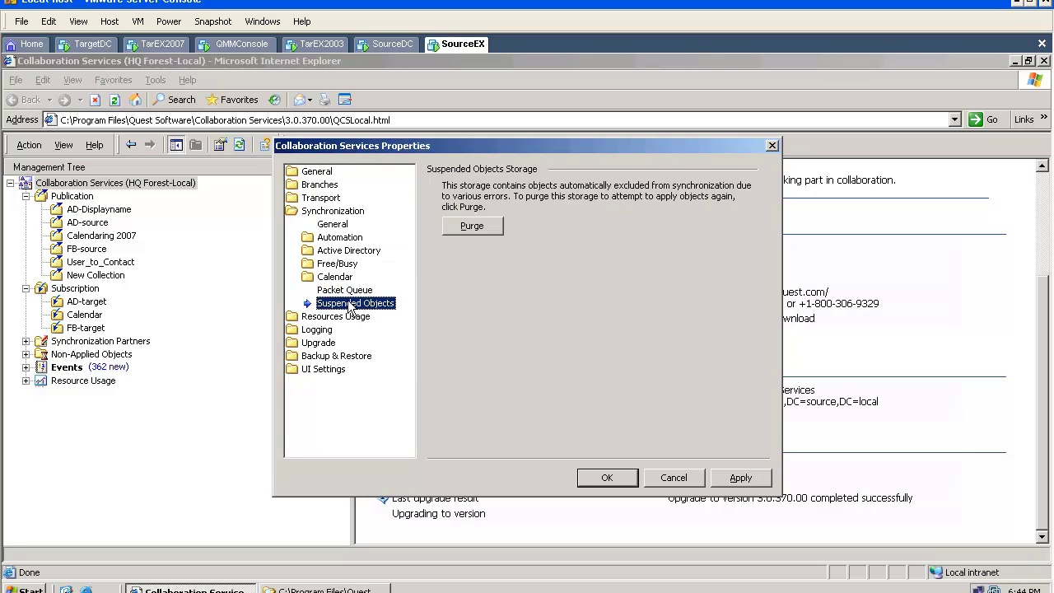
left_click(494, 229)
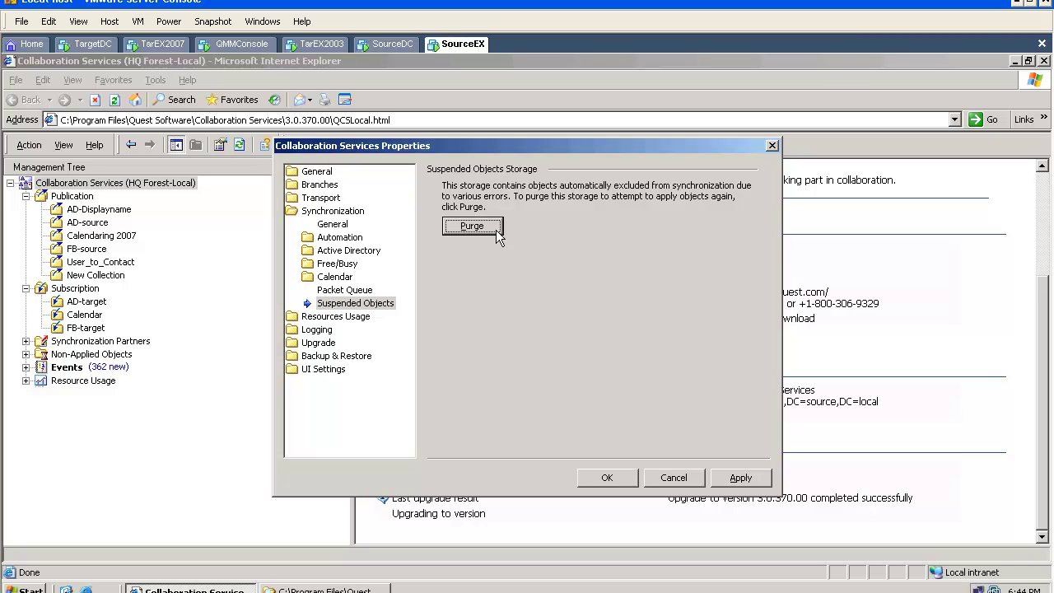
Review the memory, disk, logging, notification, backup, upgrade and statistics settings, then cancel Properties.
left_click(367, 317)
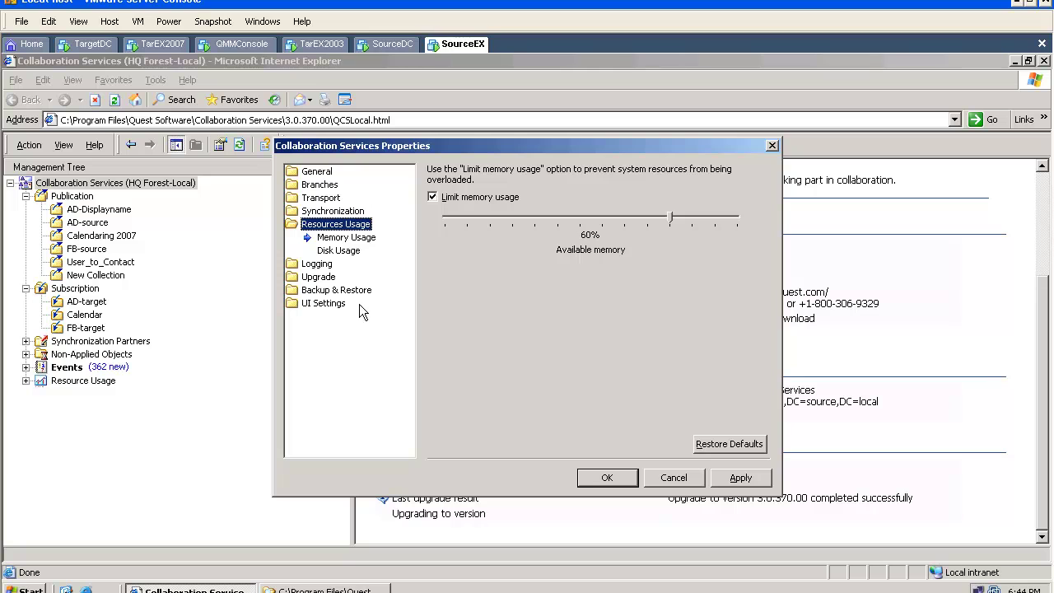
left_click(353, 252)
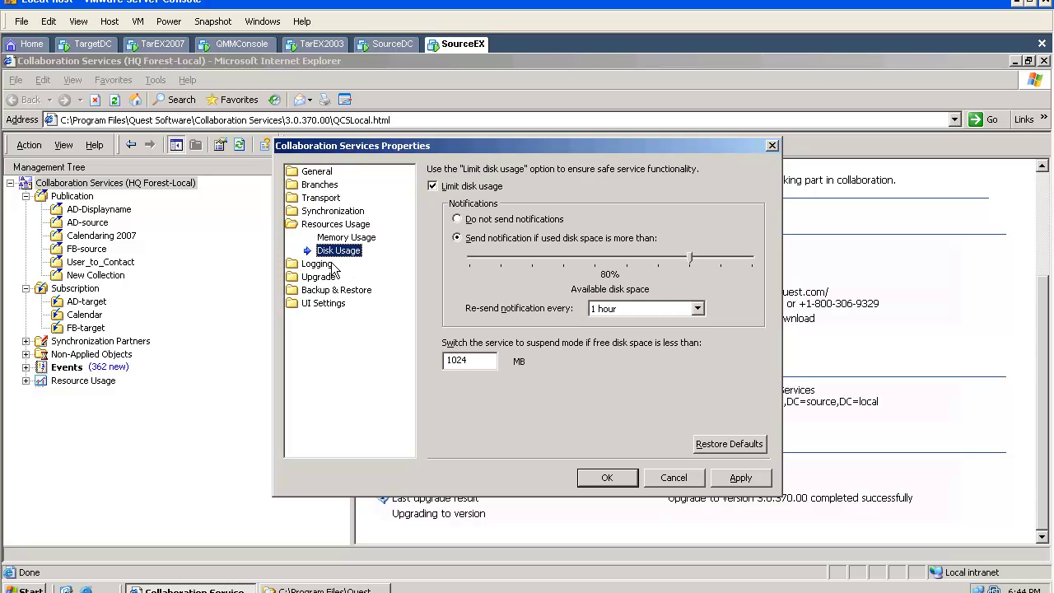
left_click(330, 263)
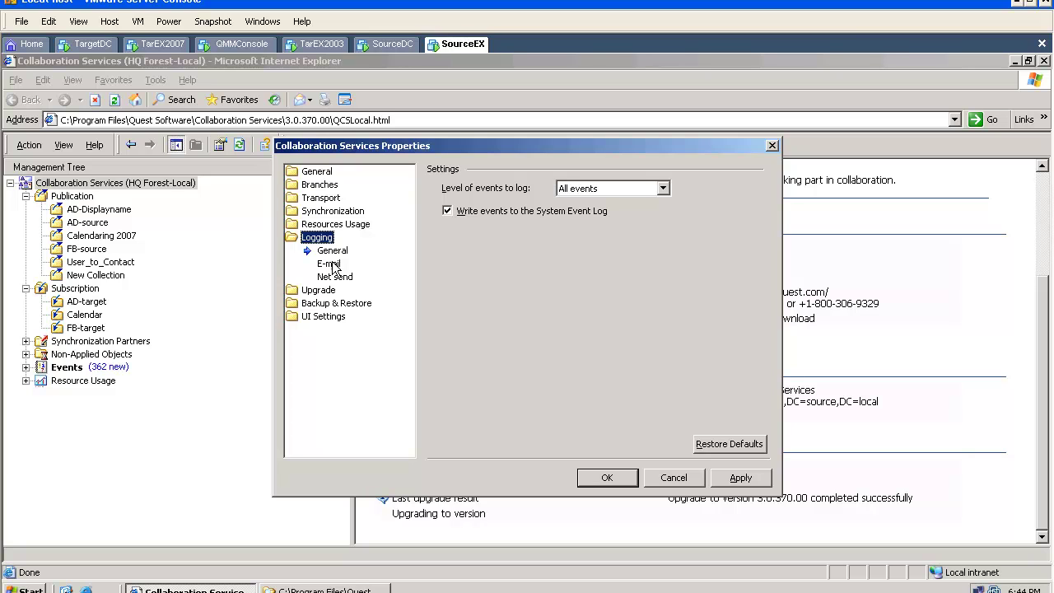
left_click(330, 264)
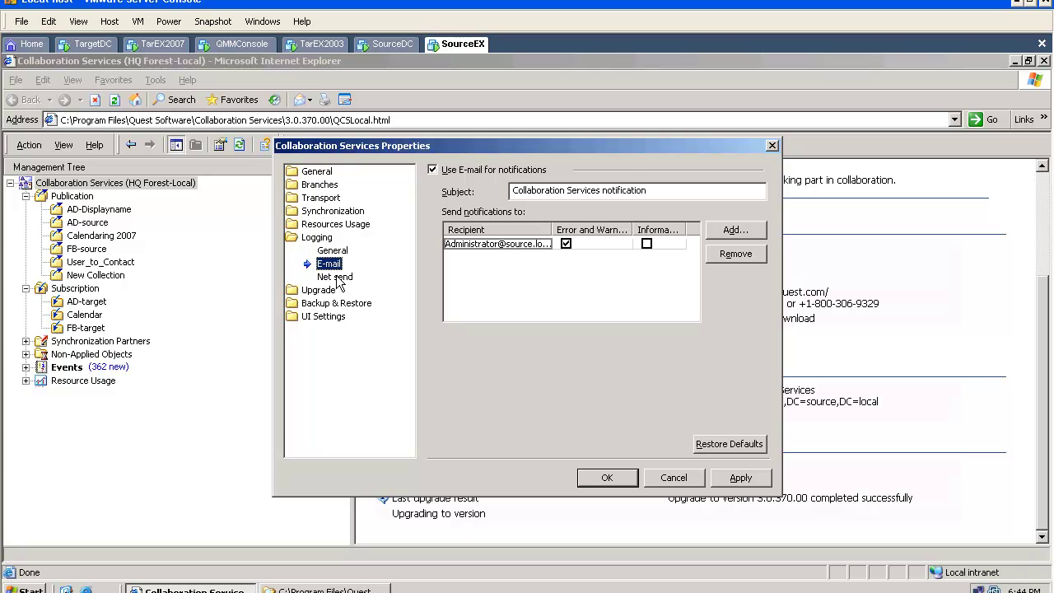
left_click(337, 278)
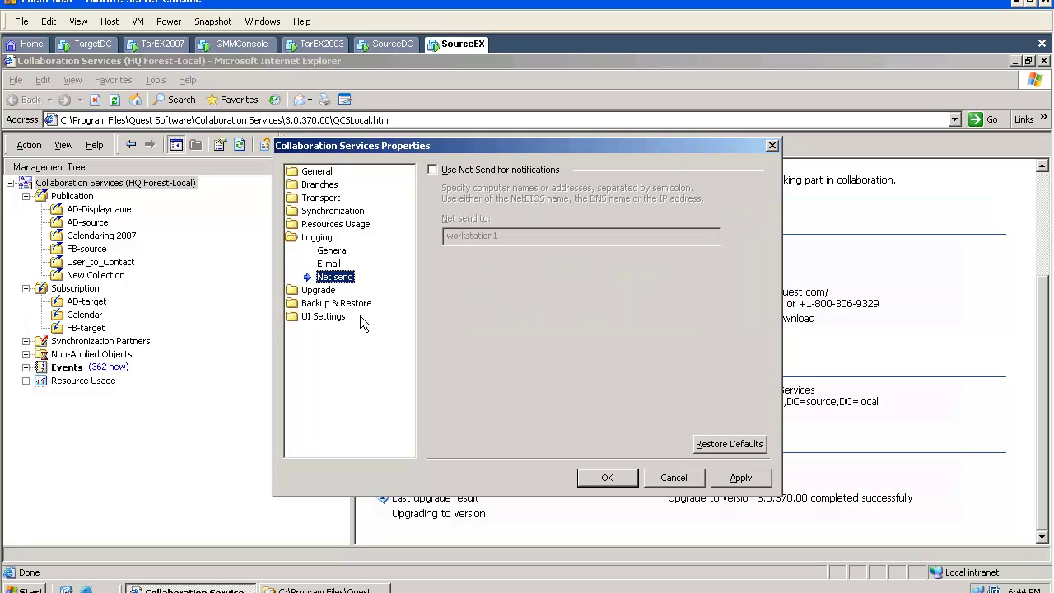
left_click(344, 304)
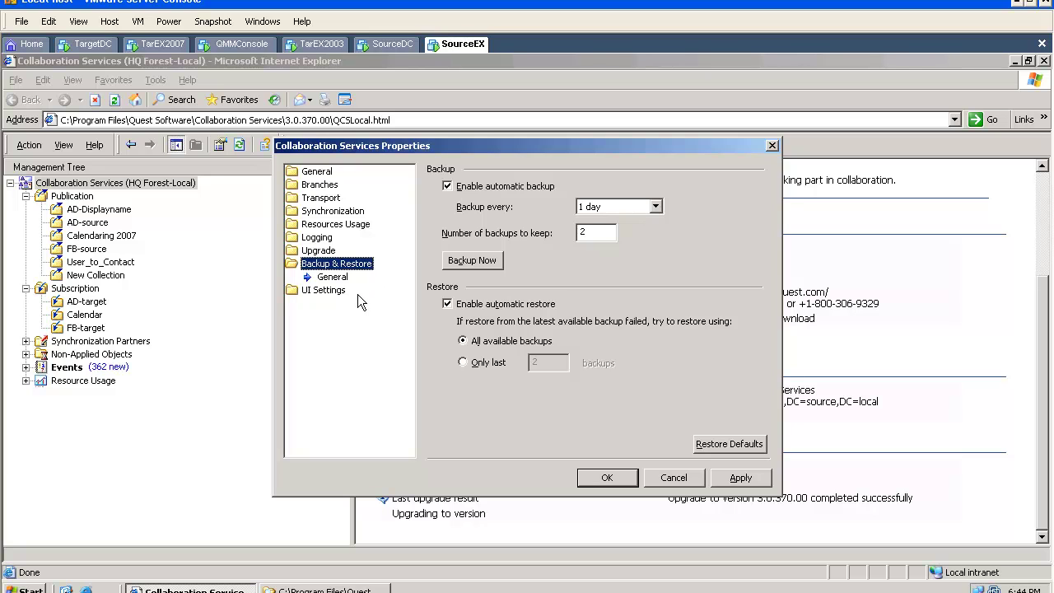
left_click(319, 251)
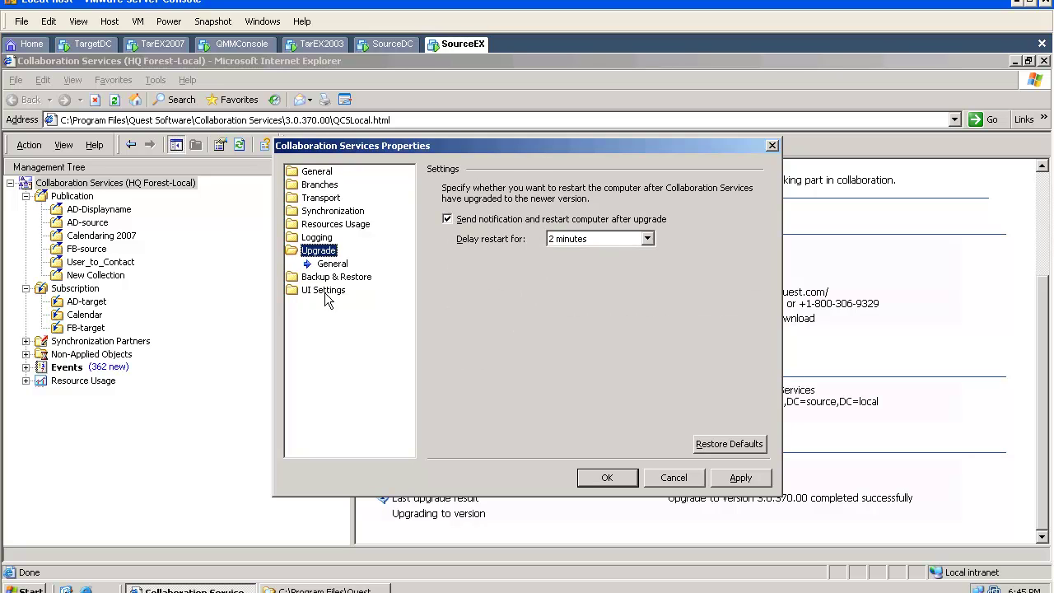
left_click(326, 291)
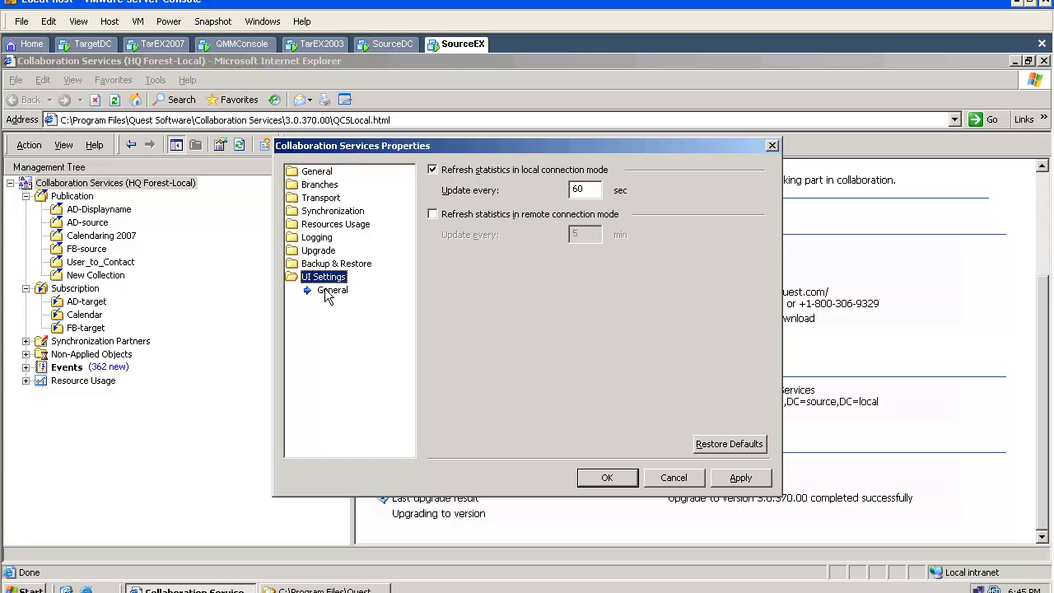
left_click(691, 482)
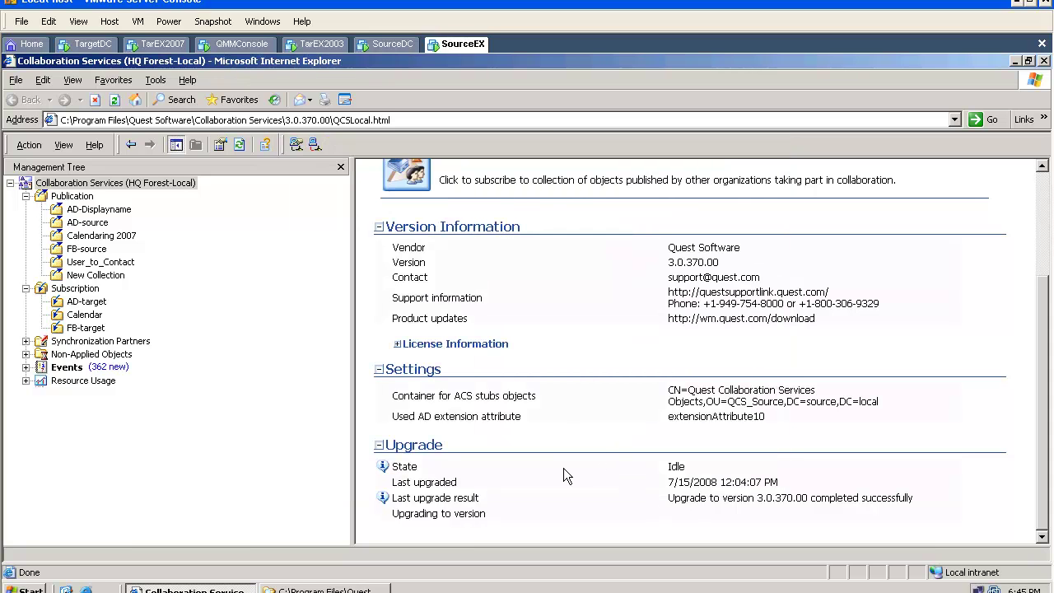
Browse Events and Non-Applied Objects, then show the Branch Forests transport statistics under Synchronization Partners.
left_click(66, 367)
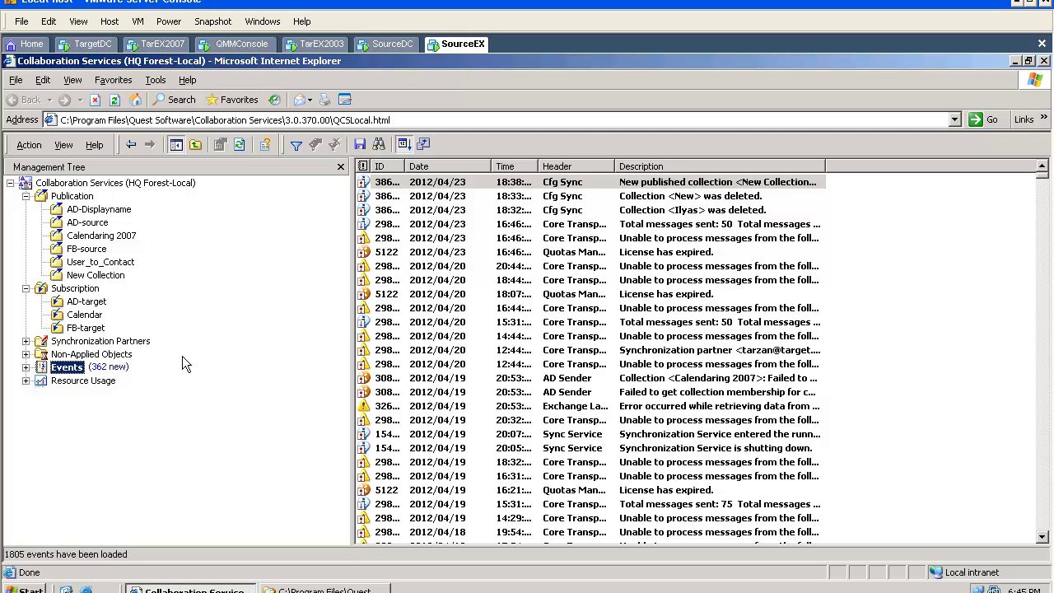
left_click(129, 354)
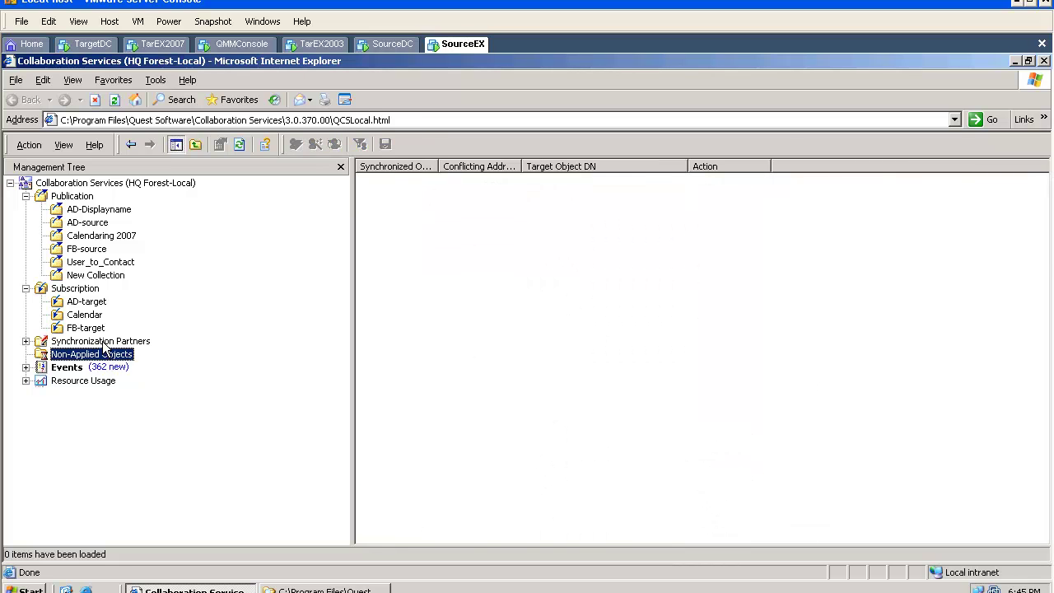
left_click(104, 341)
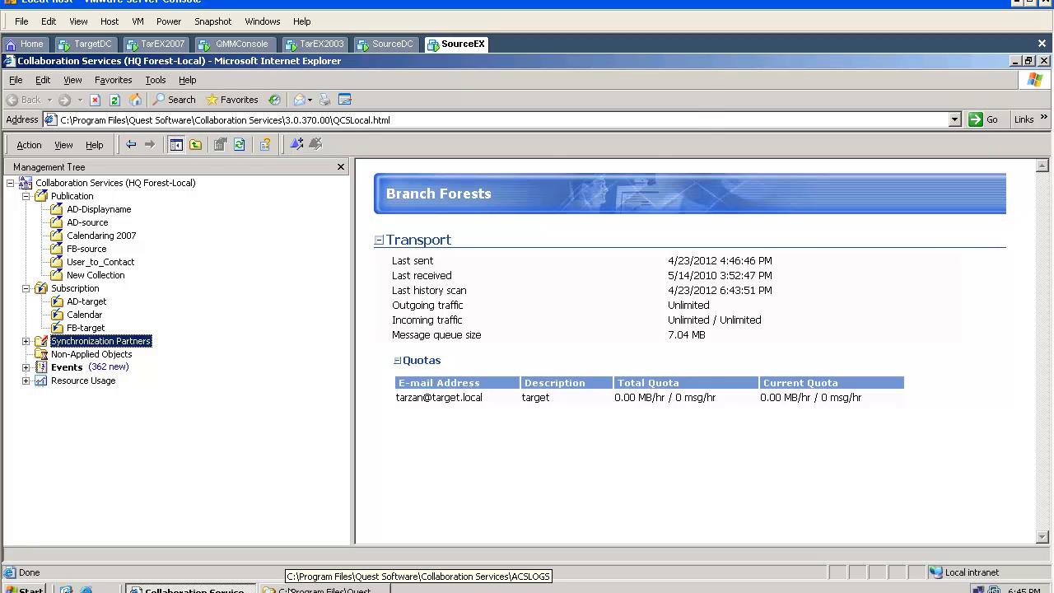
Open ACSAlerts.log from the Collaboration Services ACSLOGS folder in Notepad.
left_click(285, 588)
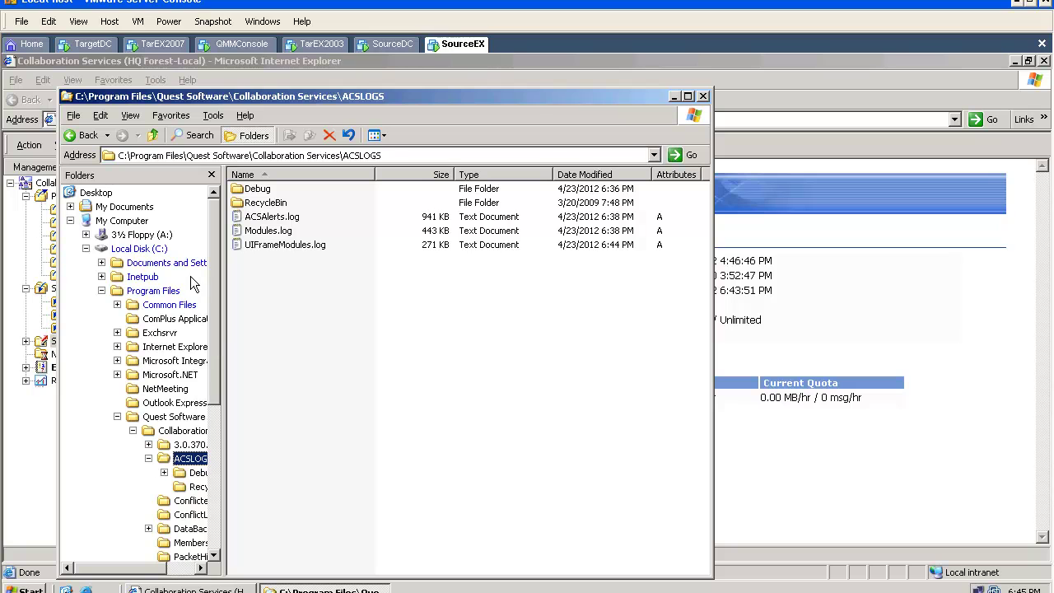
left_click(171, 431)
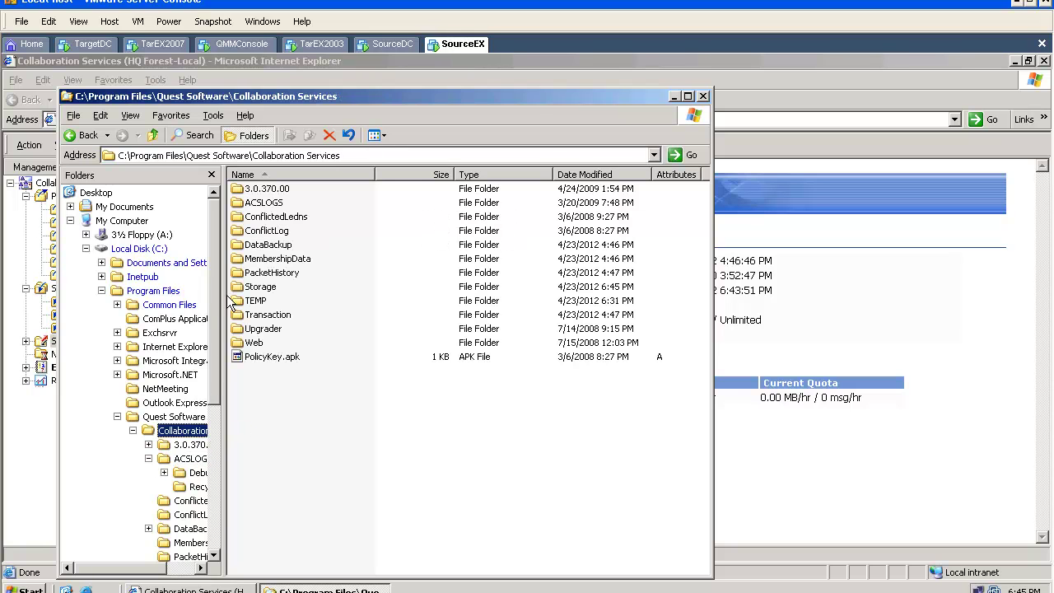
double_click(260, 203)
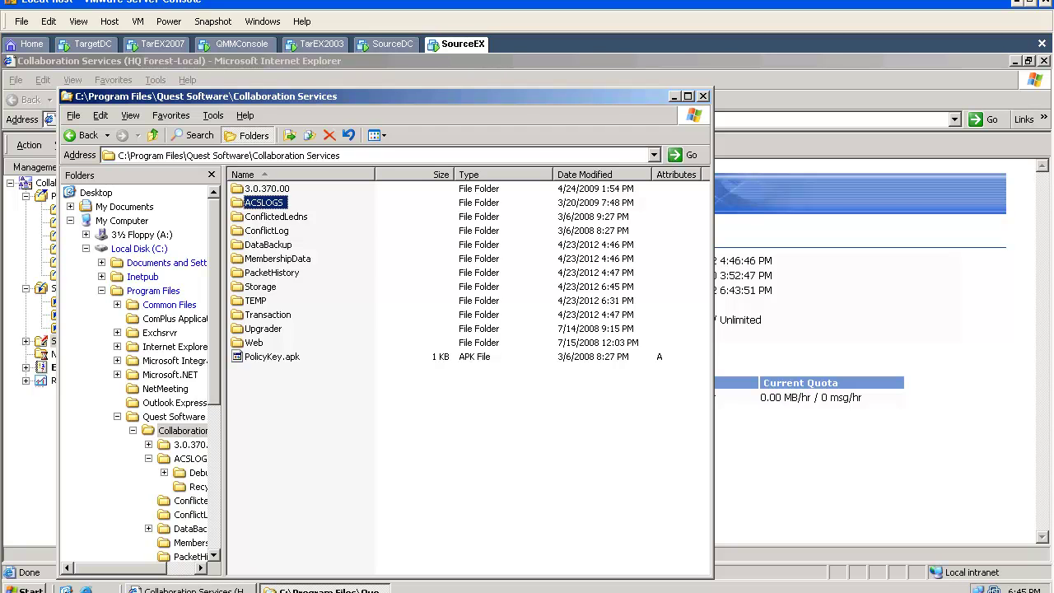
left_click(264, 218)
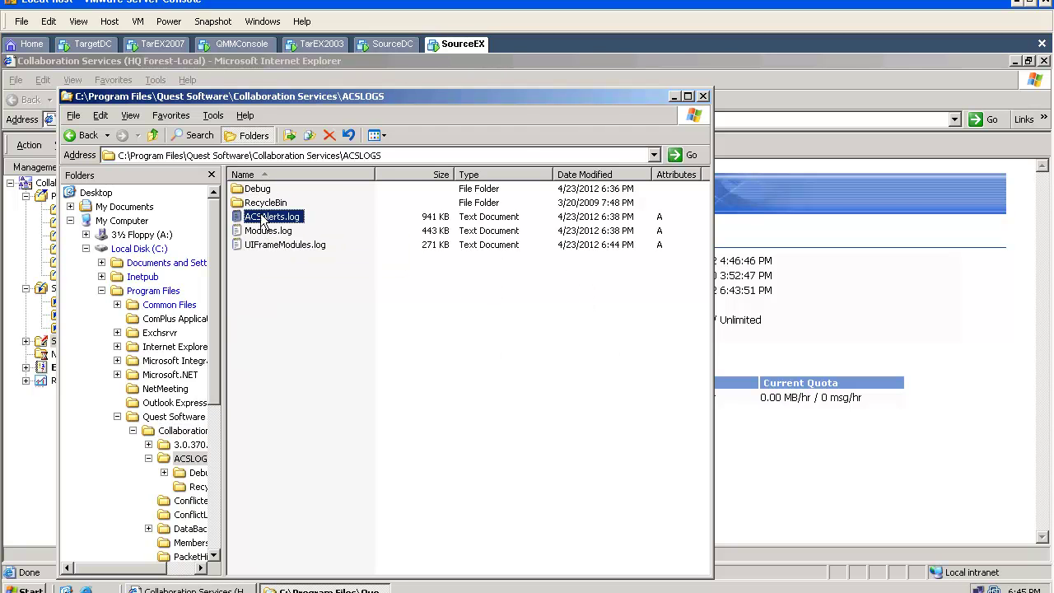
double_click(270, 218)
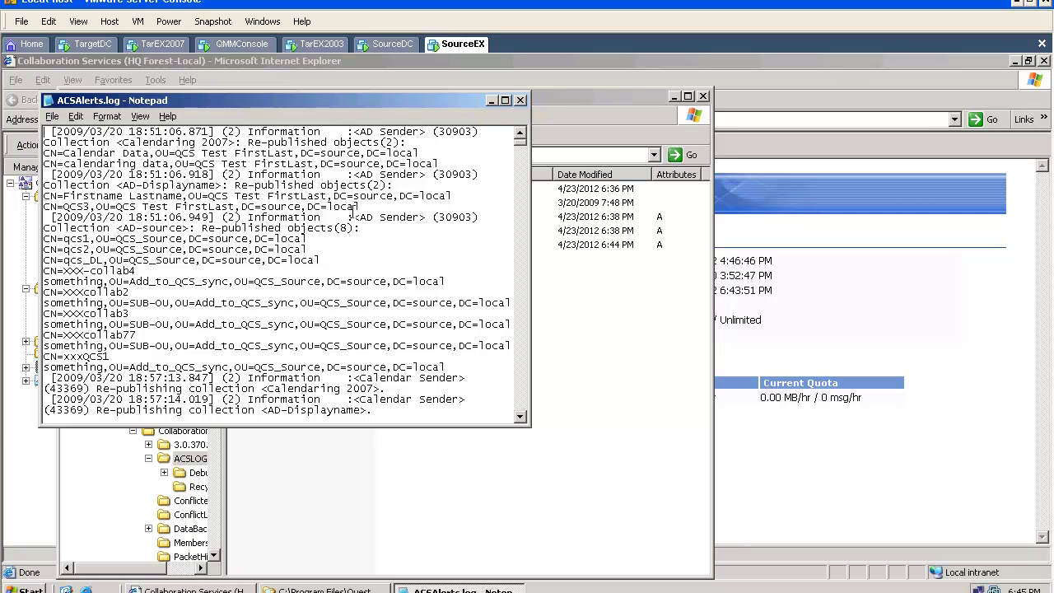
Scroll down through the ACSAlerts log entries in Notepad.
left_click_drag(352, 224, 221, 218)
scroll(221, 217, "down", 6)
scroll(228, 228, "down", 3)
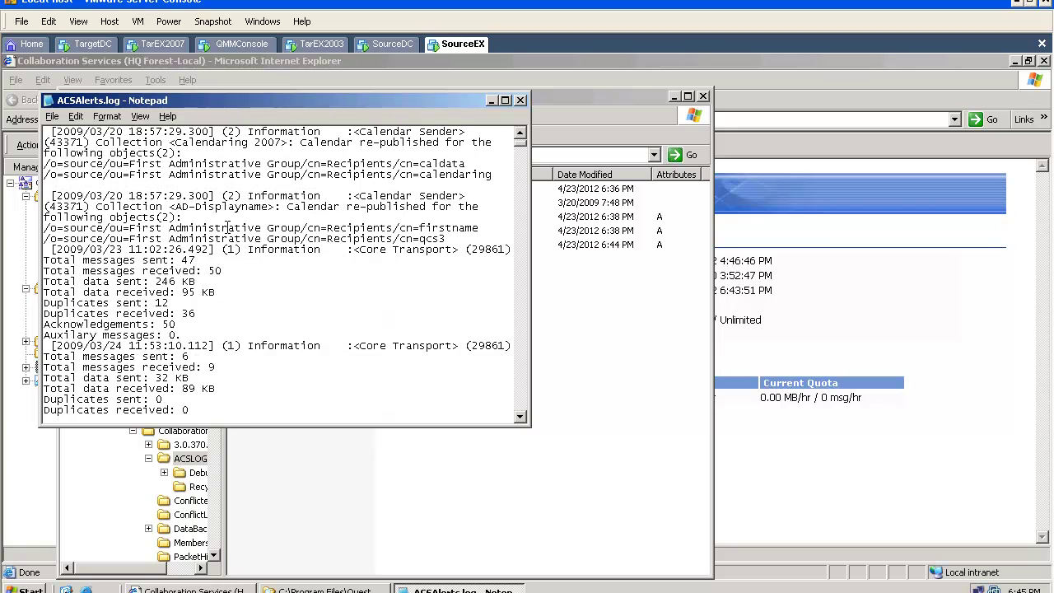
scroll(227, 227, "down", 2)
scroll(227, 227, "down", 4)
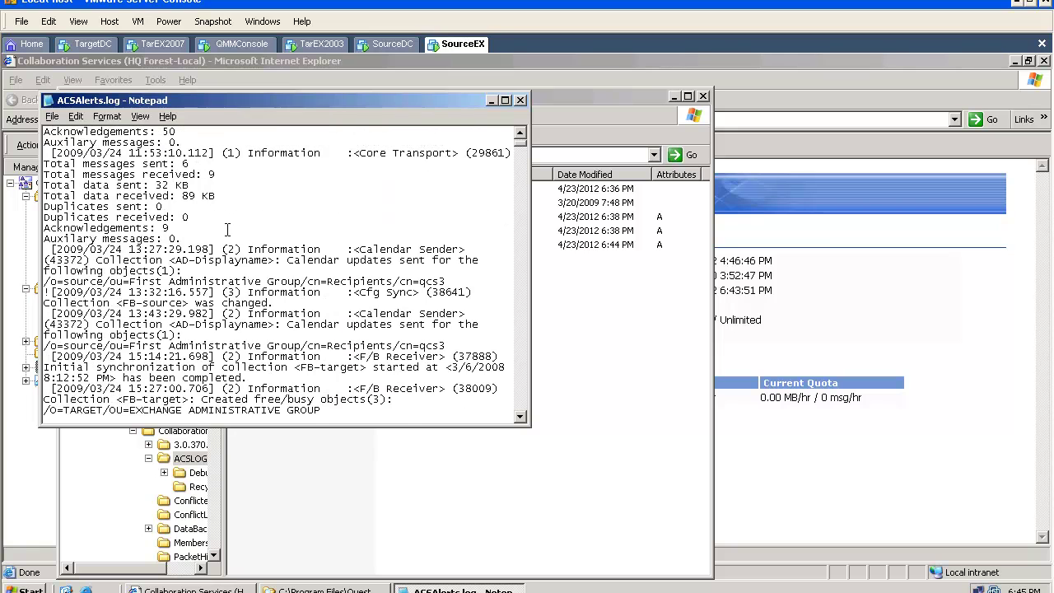
scroll(227, 227, "down", 4)
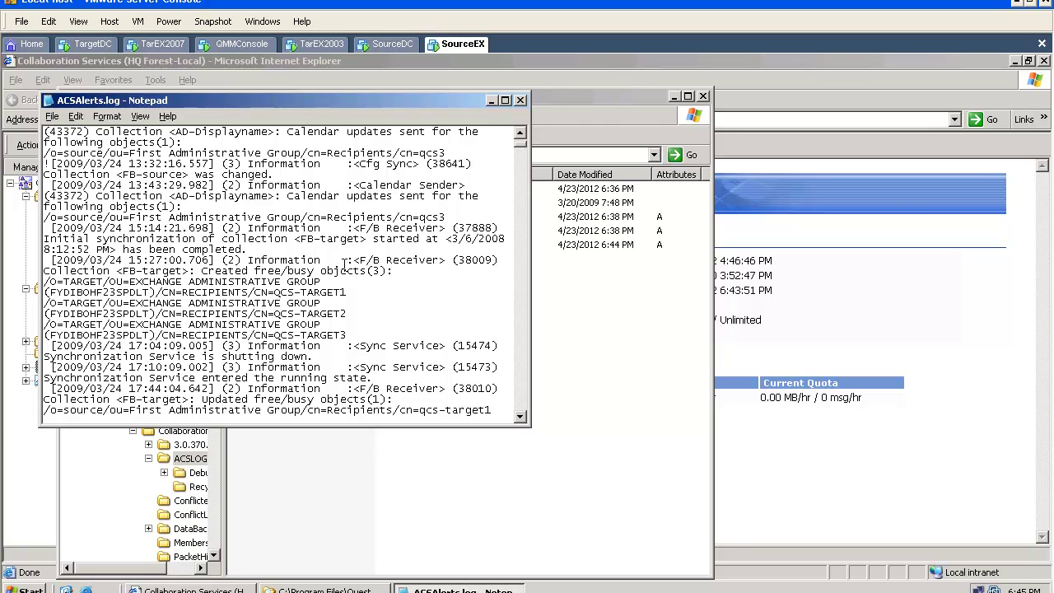
Search the ACSAlerts log for a user's surname and dismiss the no-match message.
key("ctrl+f")
type("pav")
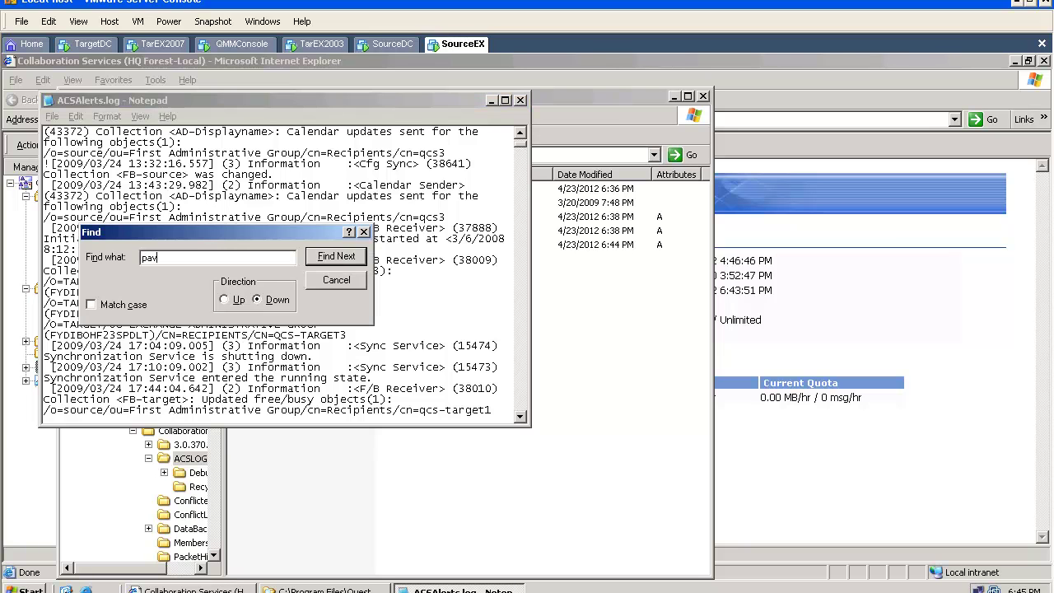
type("lenko")
left_click(340, 260)
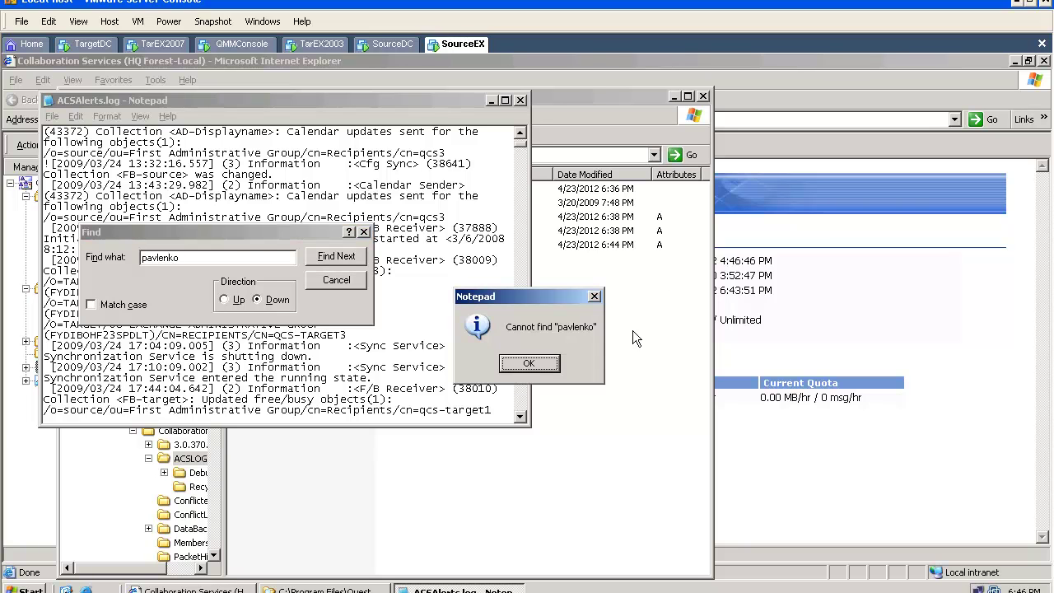
left_click(556, 371)
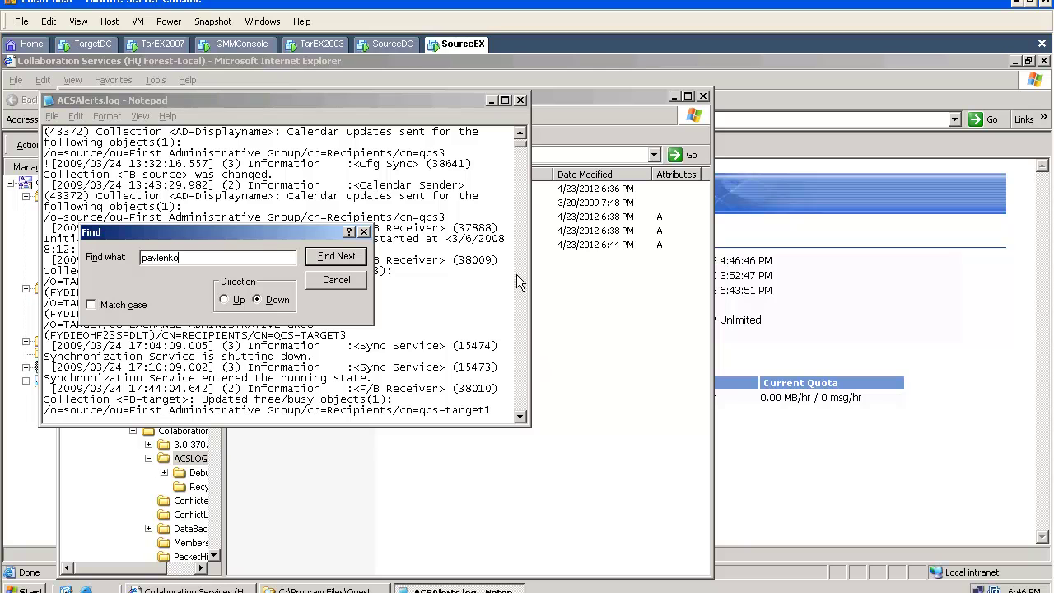
Close the ACSAlerts log, open the ACSLOGS Debug folder, and select ADManager.log and ADReceiver.log.
left_click(519, 99)
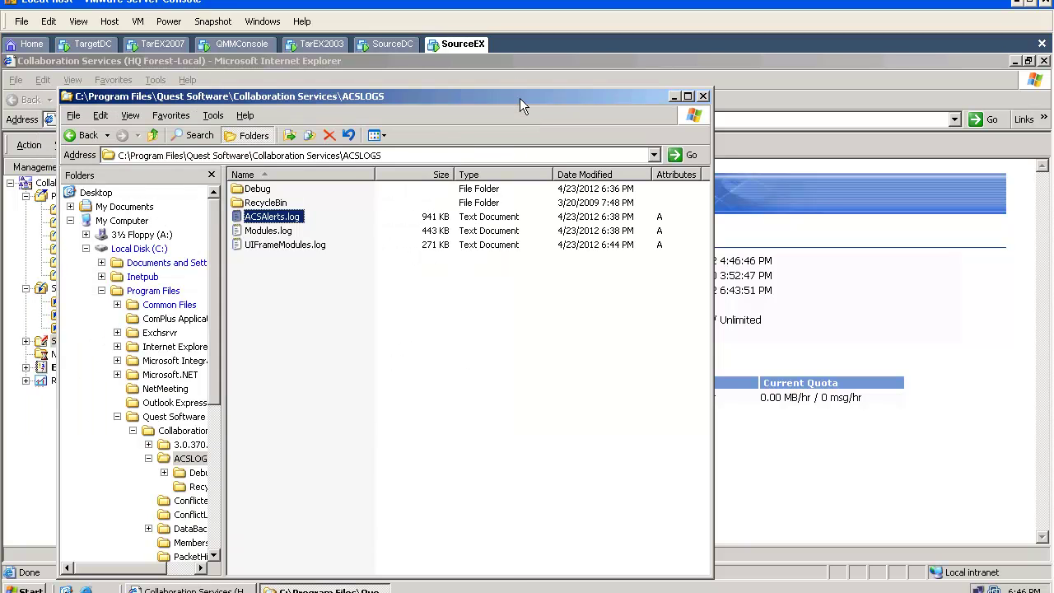
double_click(257, 188)
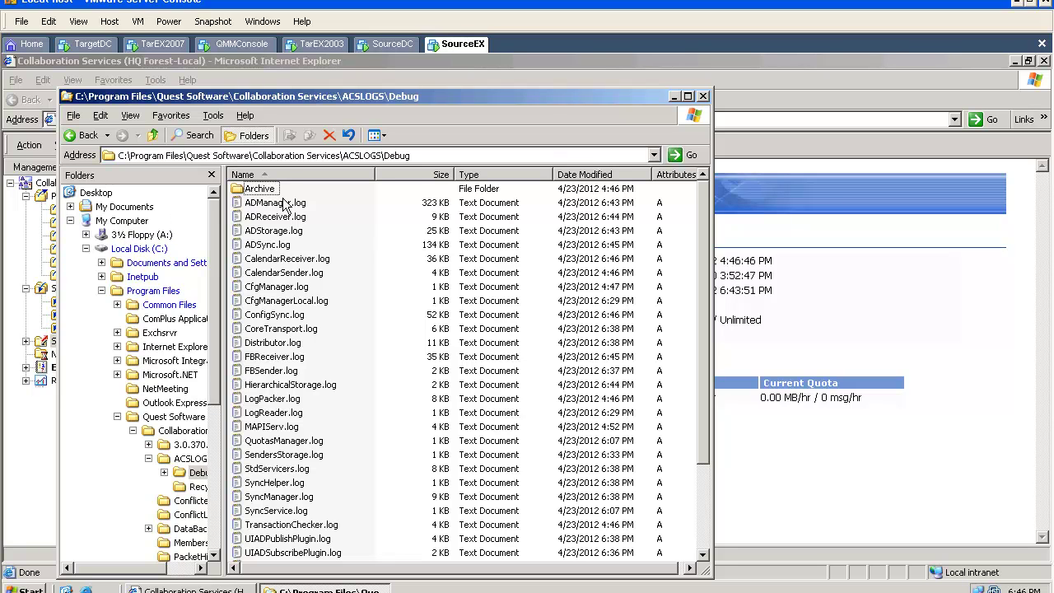
left_click(282, 204)
left_click(281, 217)
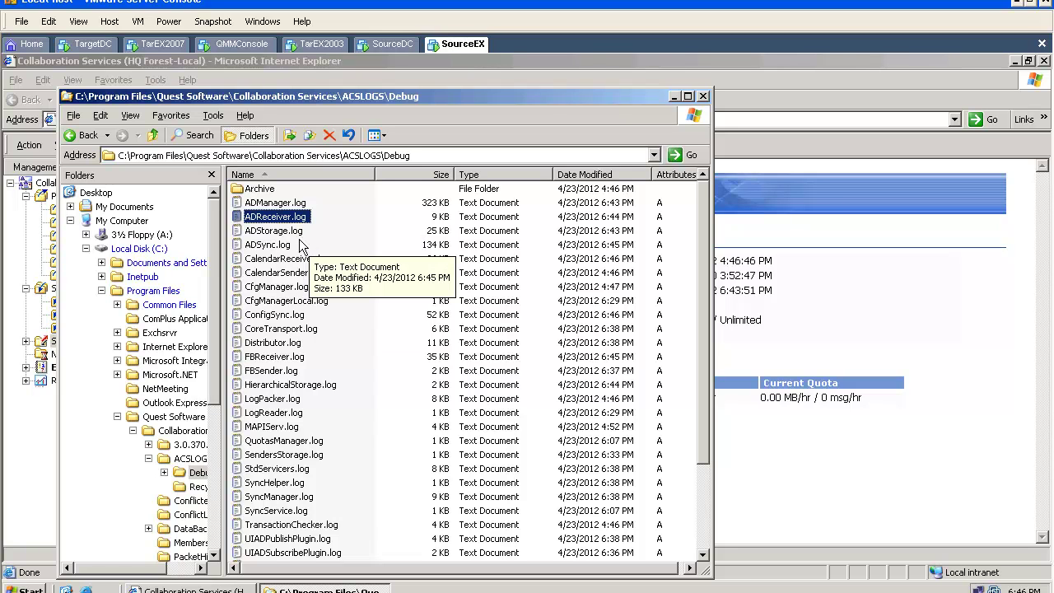
Open ADSync.log, read through its collection scan entries, and close it.
double_click(275, 244)
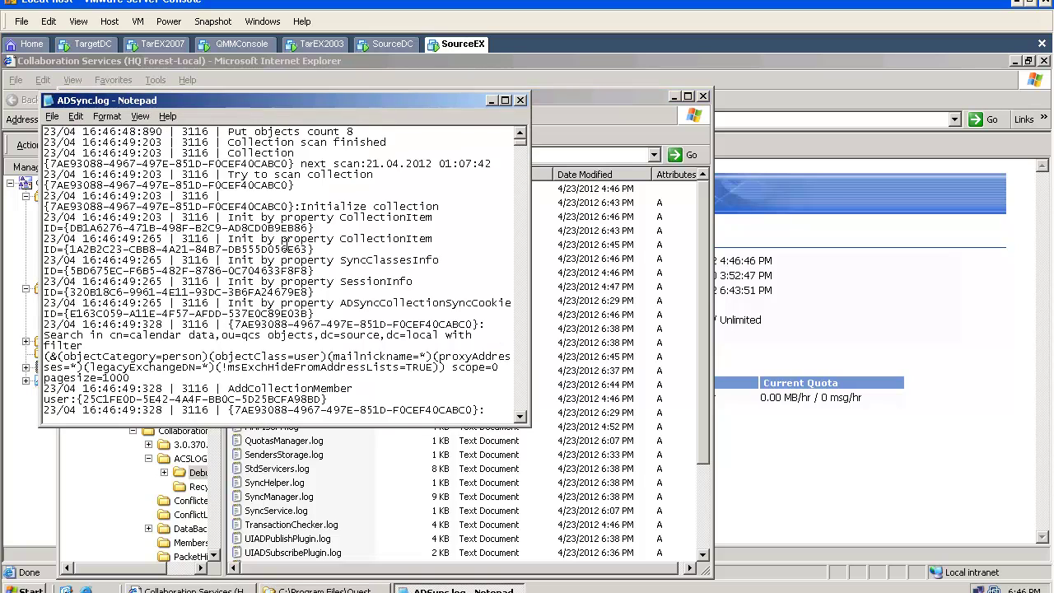
scroll(306, 248, "down", 15)
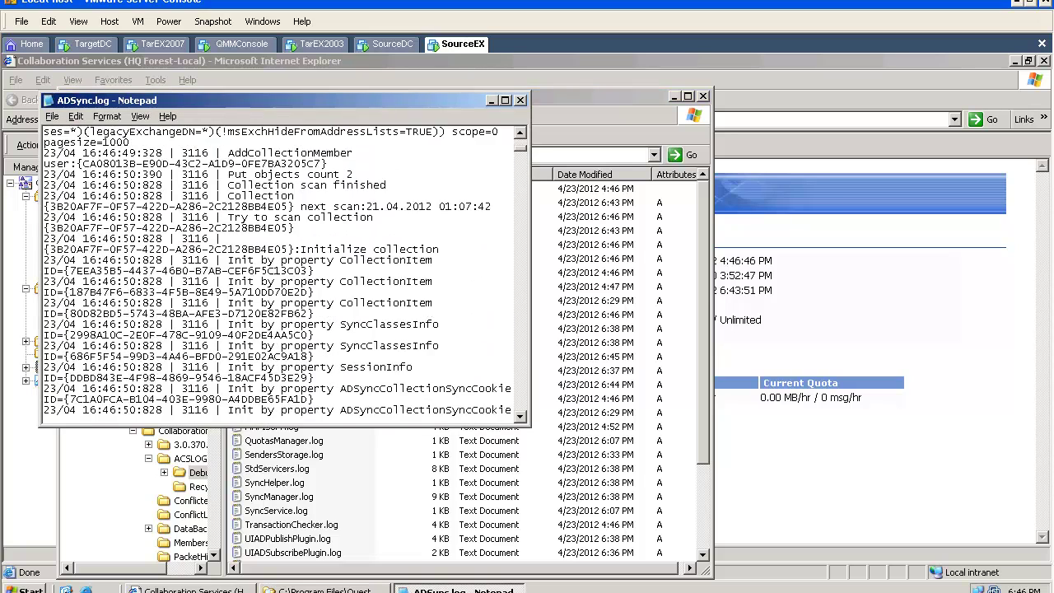
scroll(305, 261, "down", 5)
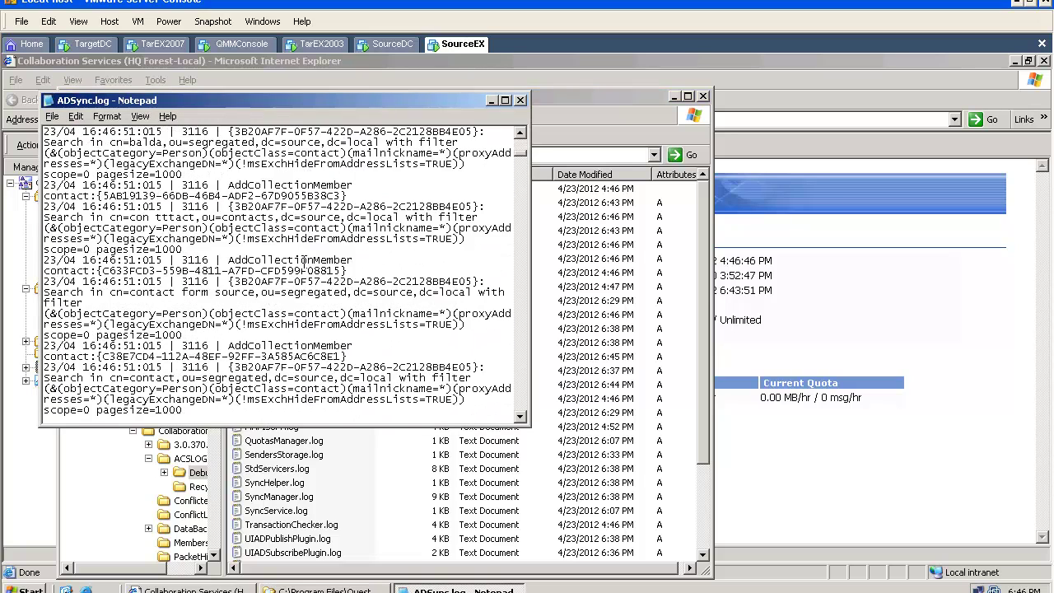
left_click(520, 100)
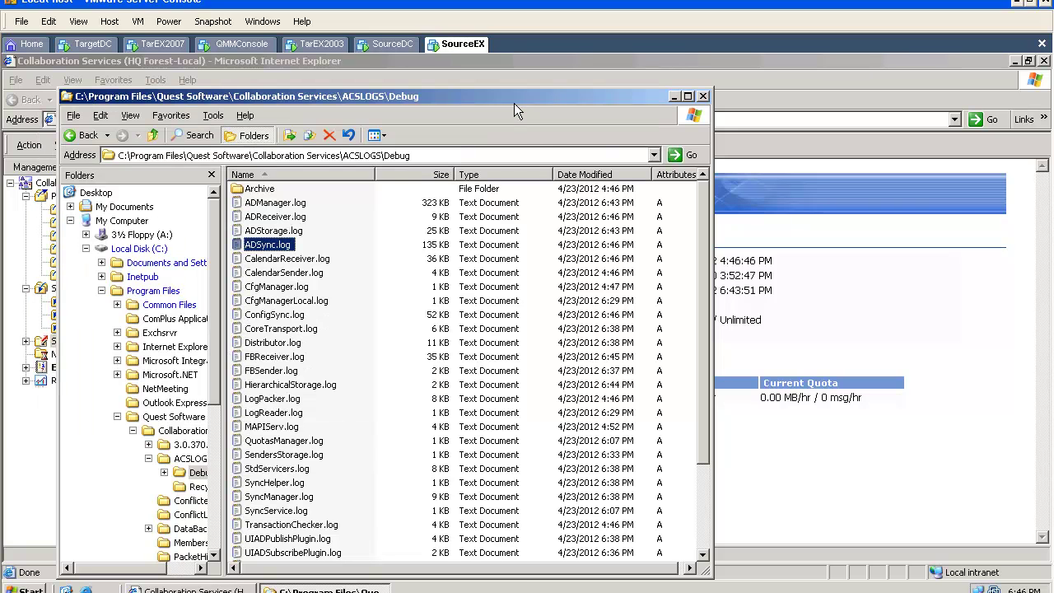
Select CalendarReceiver.log, CalendarSender.log, FBReceiver.log and FBSender.log in the Debug folder.
left_click(311, 260)
left_click(300, 274)
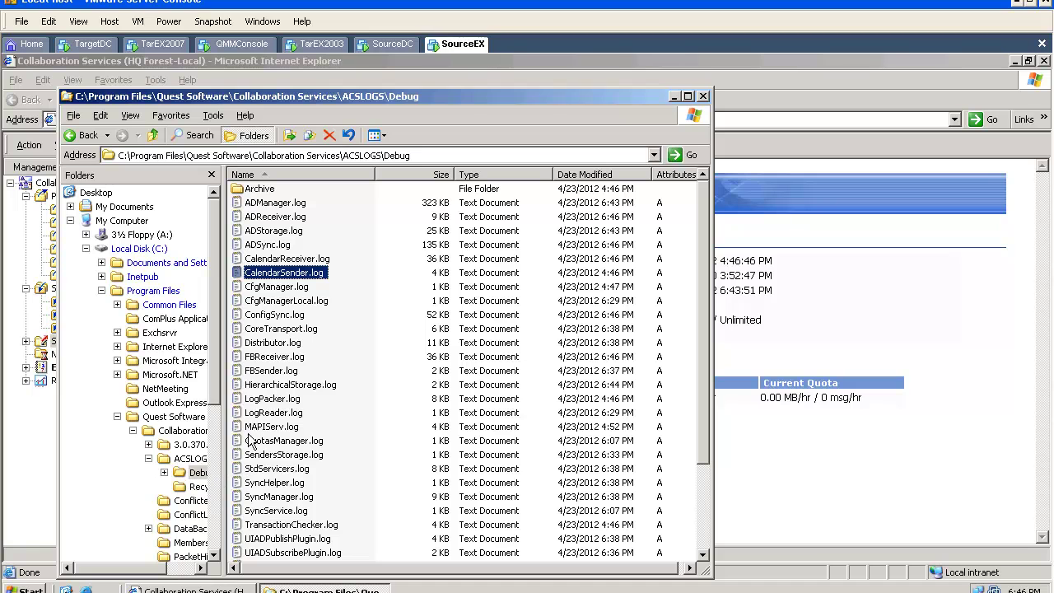
left_click(270, 358)
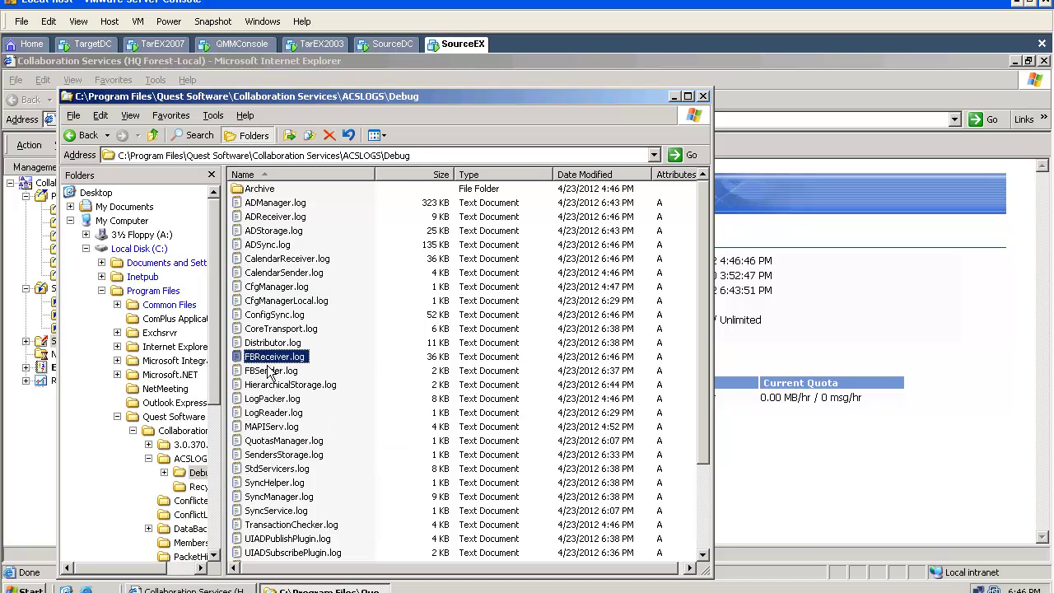
left_click(270, 369)
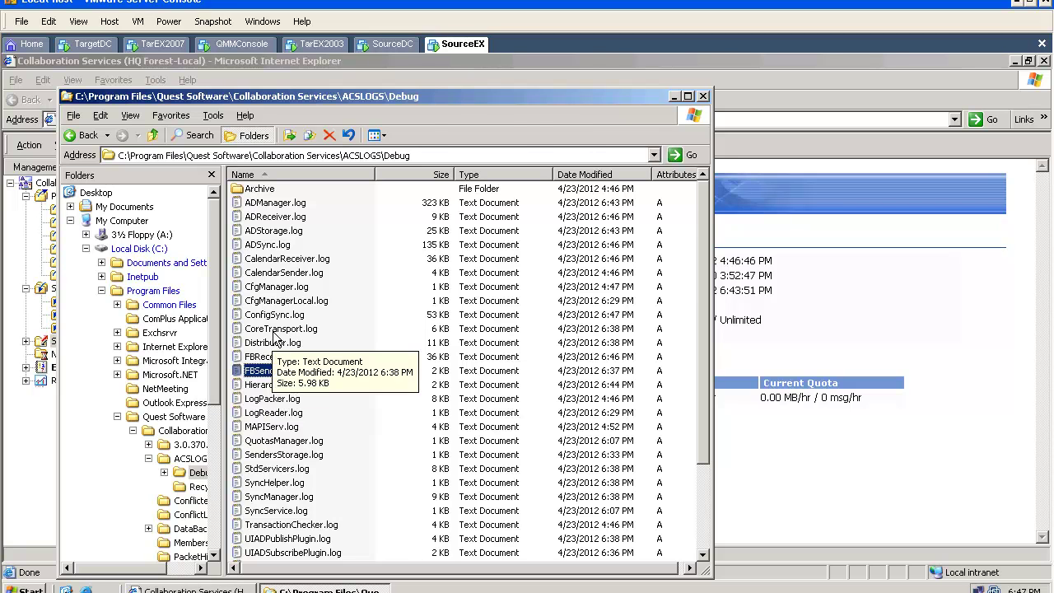
Read the latest CoreTransport.log queue entries, close the log, and select MAPIServ.log.
double_click(273, 332)
scroll(272, 262, "down", 12)
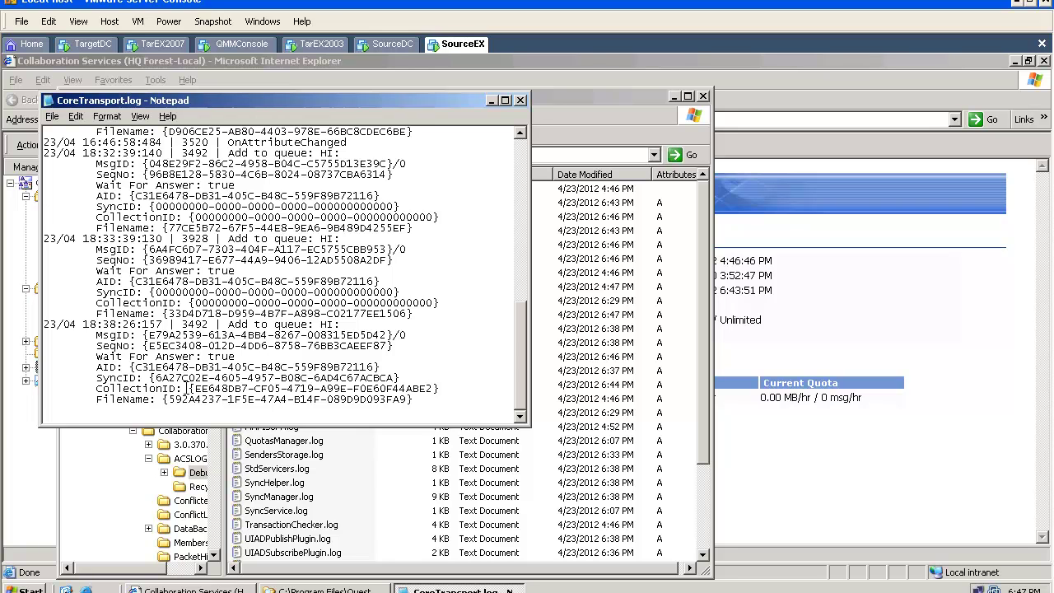
left_click_drag(146, 387, 133, 382)
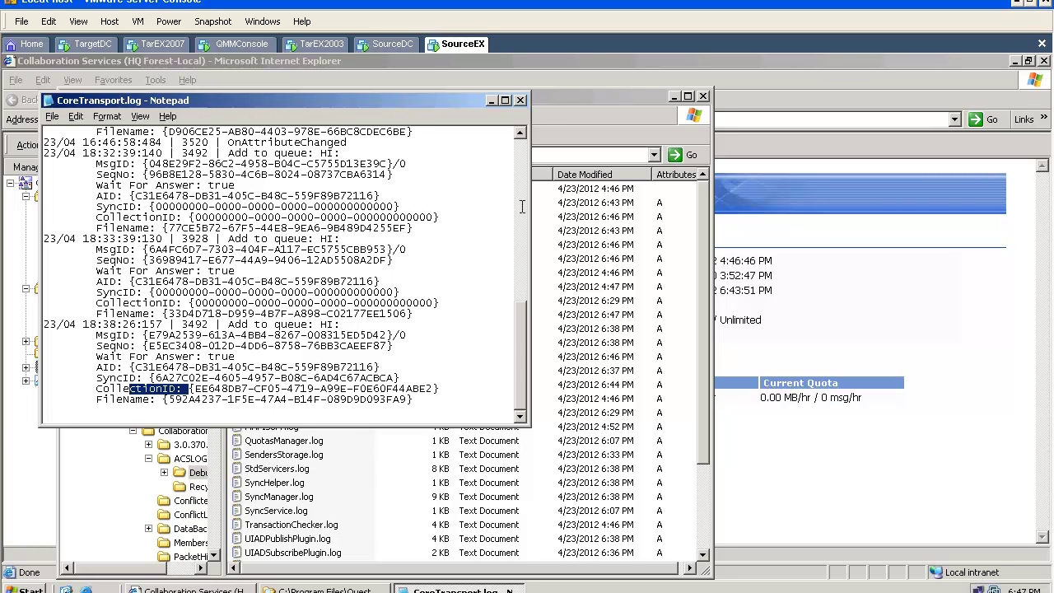
left_click(519, 99)
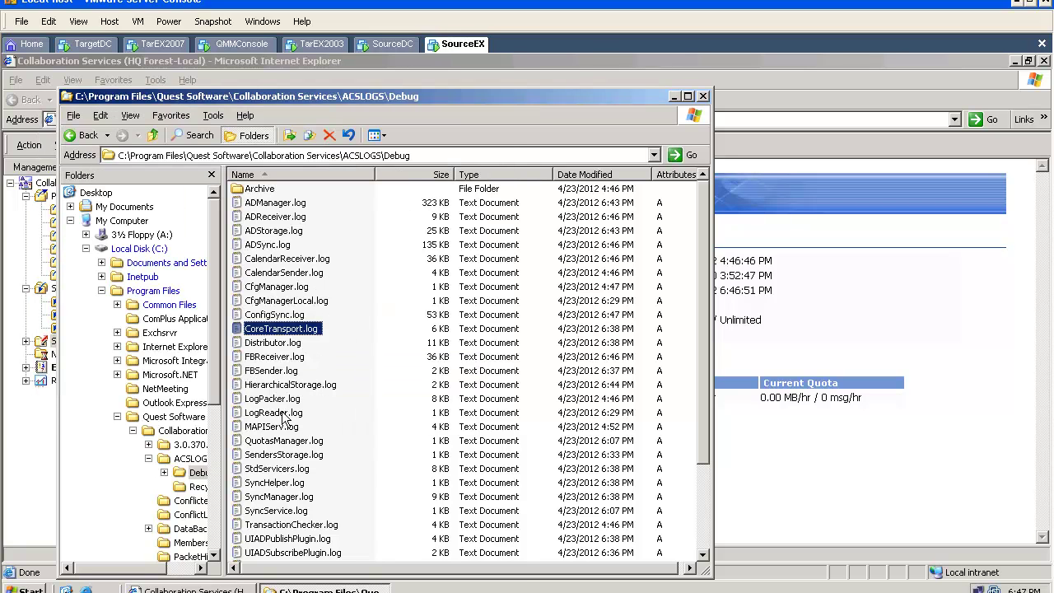
left_click(278, 427)
Open MAPIServ.log and scroll to its final GetFBPropBySrcKey entries at 16:52:48, selecting the last one.
double_click(275, 430)
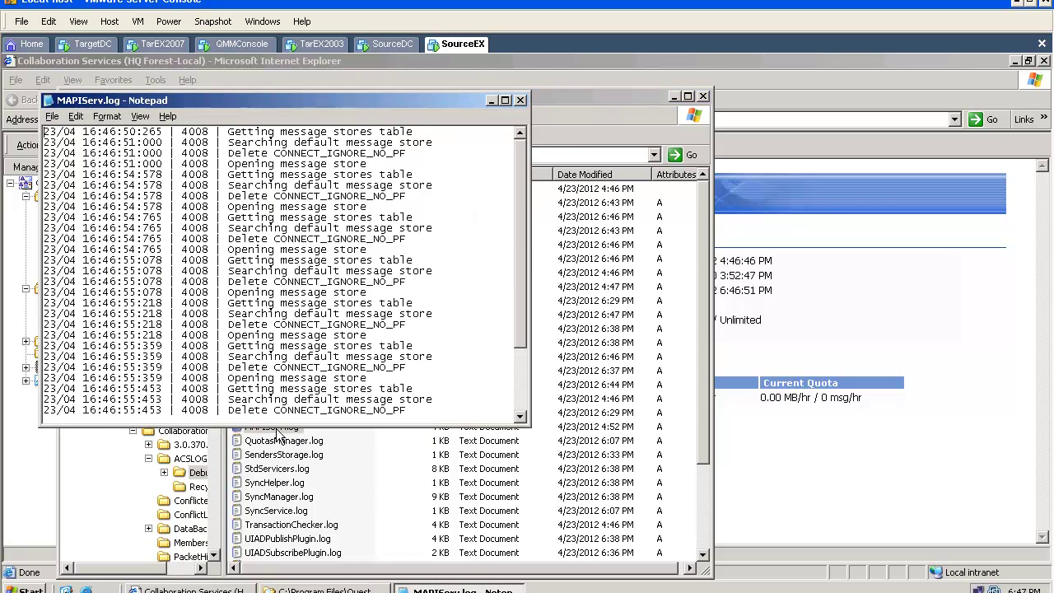
left_click(275, 432)
double_click(279, 430)
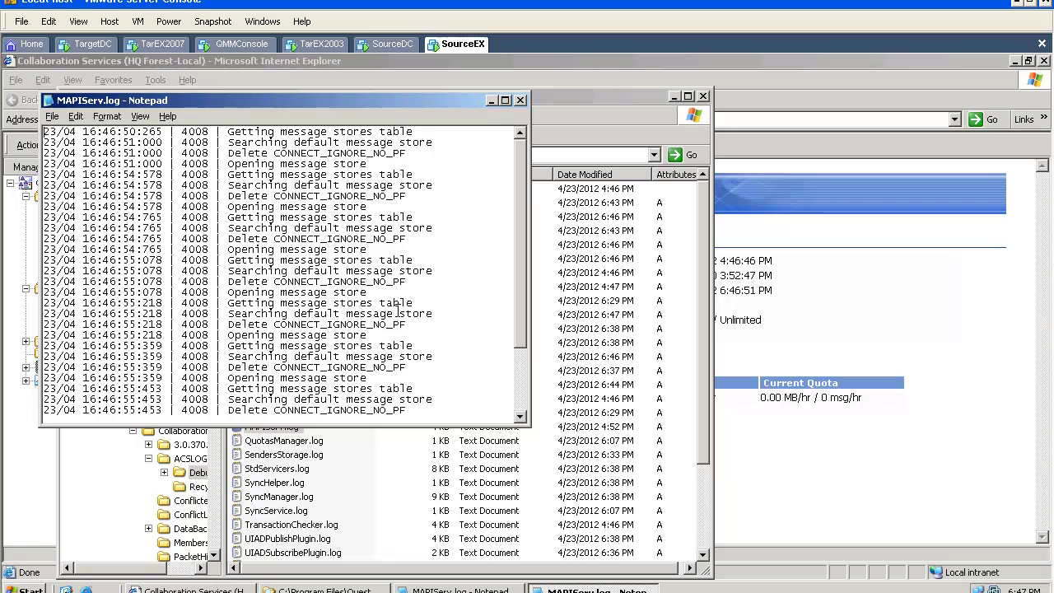
left_click_drag(402, 314, 315, 313)
scroll(314, 314, "down", 1)
scroll(316, 311, "down", 2)
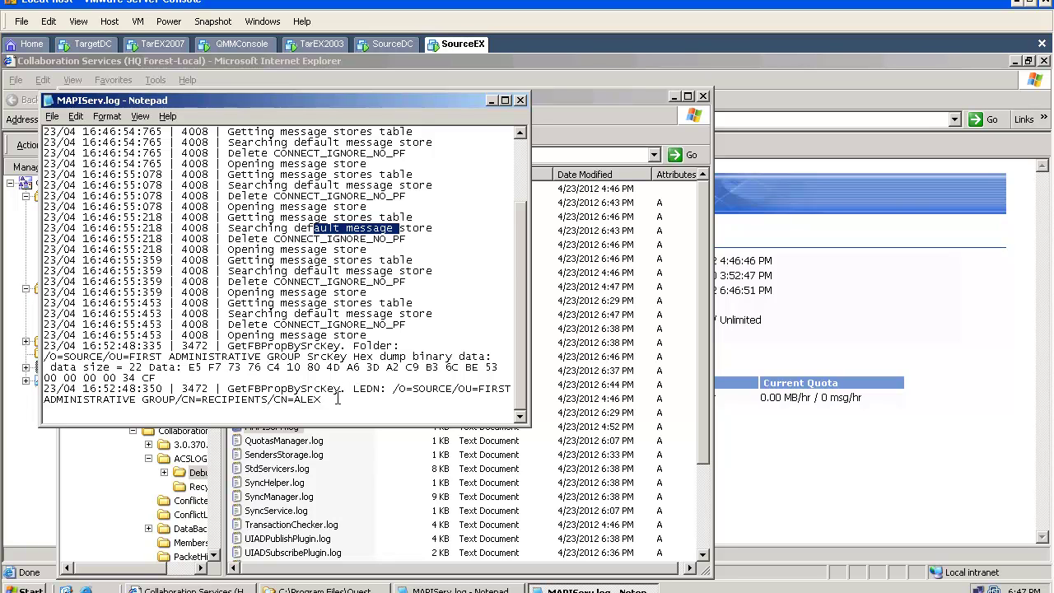
left_click_drag(337, 398, 223, 389)
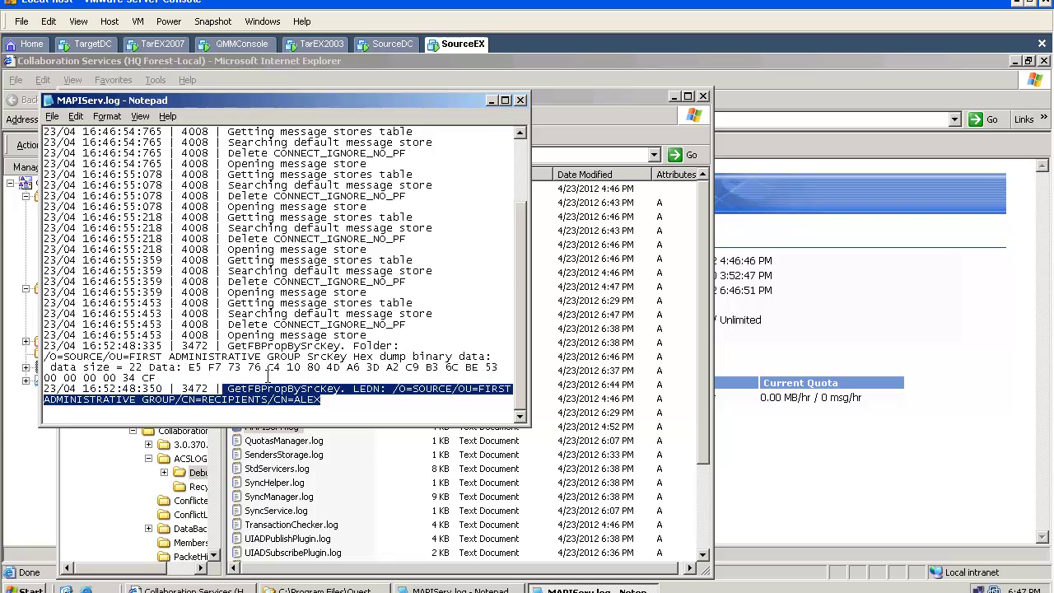
Close MAPIServ.log, select TransactionChecker.log, and open the debug logs' Archive folder.
left_click(521, 99)
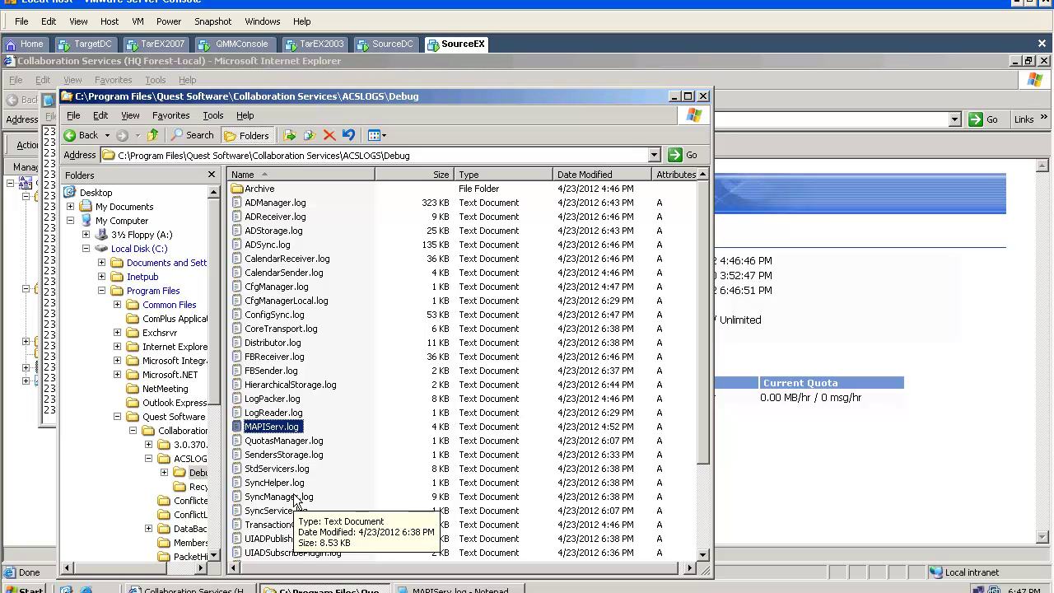
left_click(296, 525)
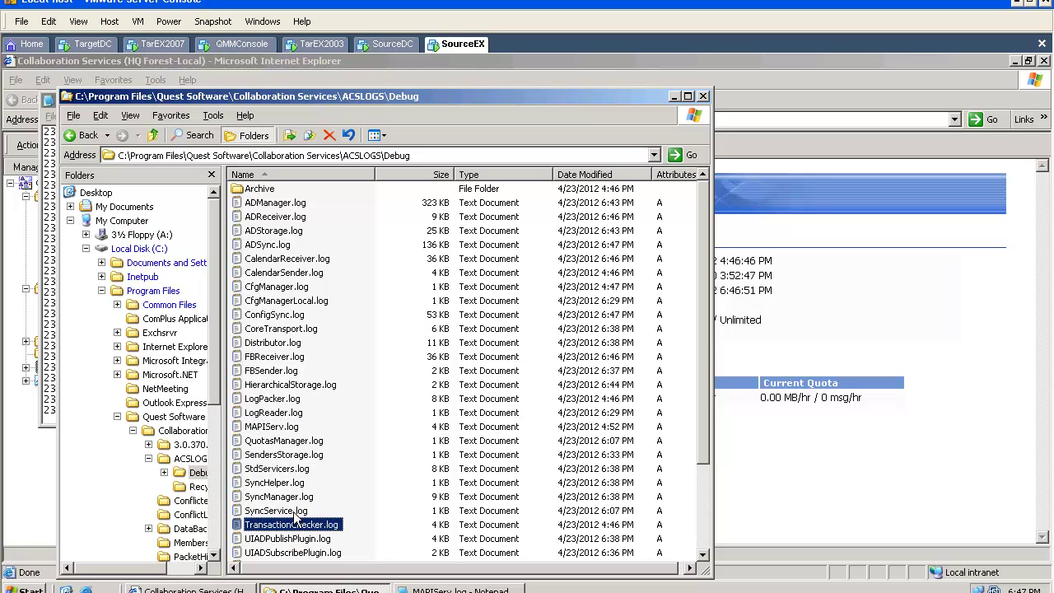
scroll(296, 526, "down", 3)
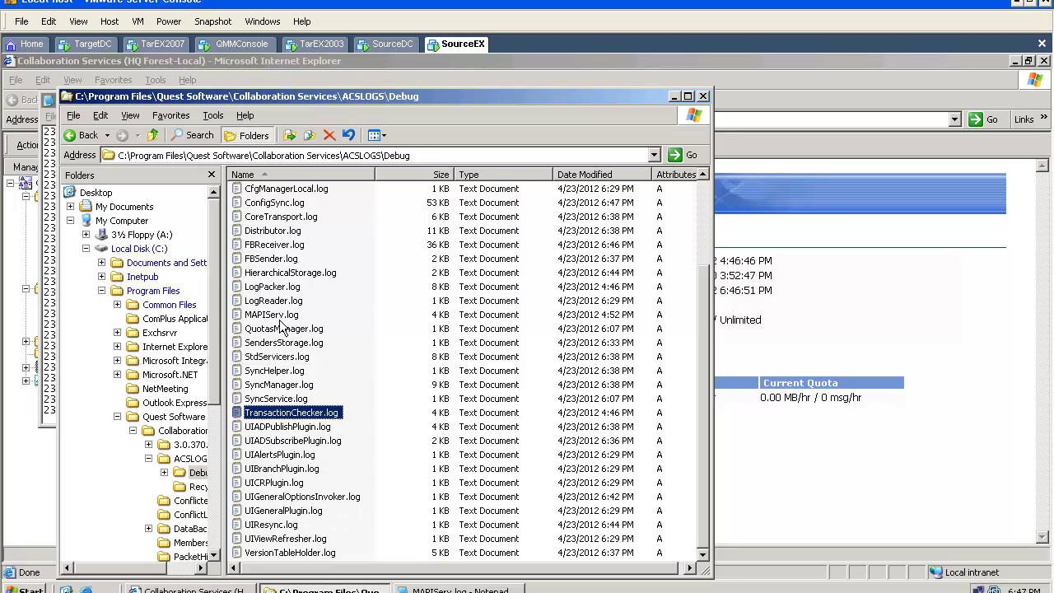
scroll(282, 329, "up", 3)
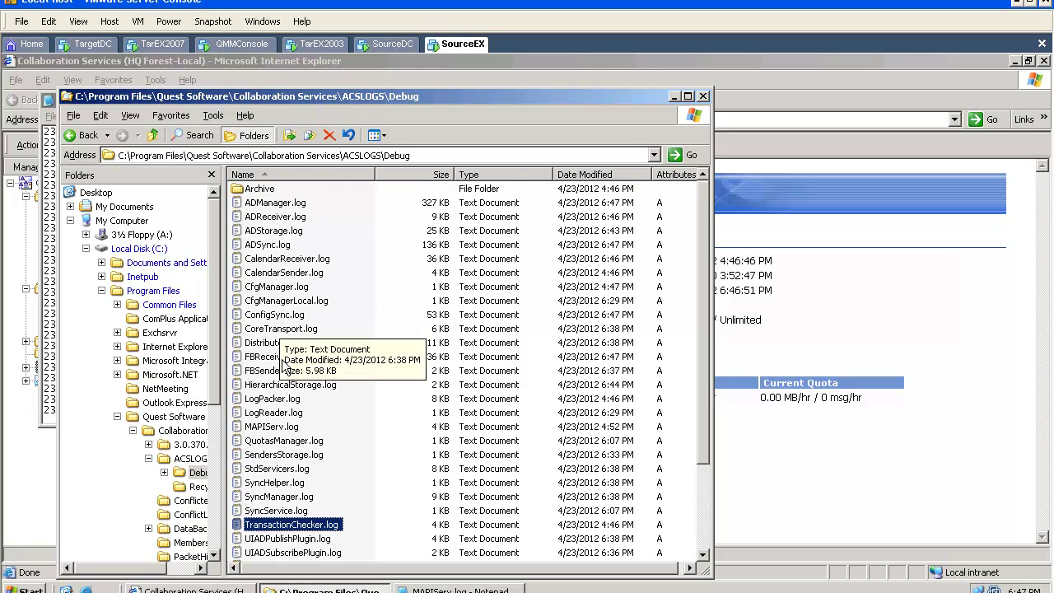
double_click(270, 193)
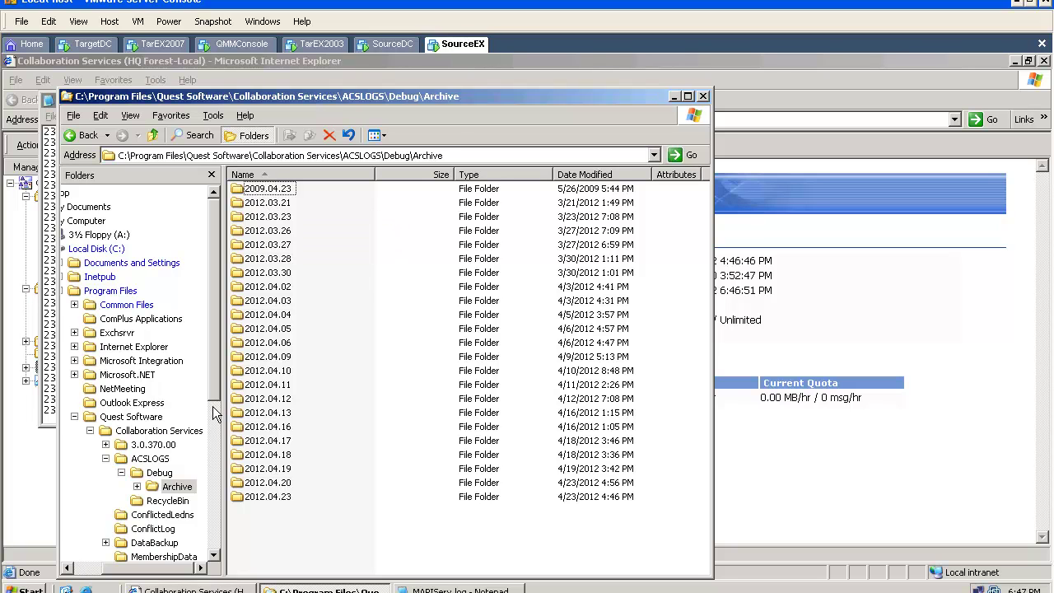
Open the DataBackup folder showing three dated backups, the latest 2012.04.23 16.46.56.
scroll(218, 395, "down", 2)
scroll(216, 443, "down", 1)
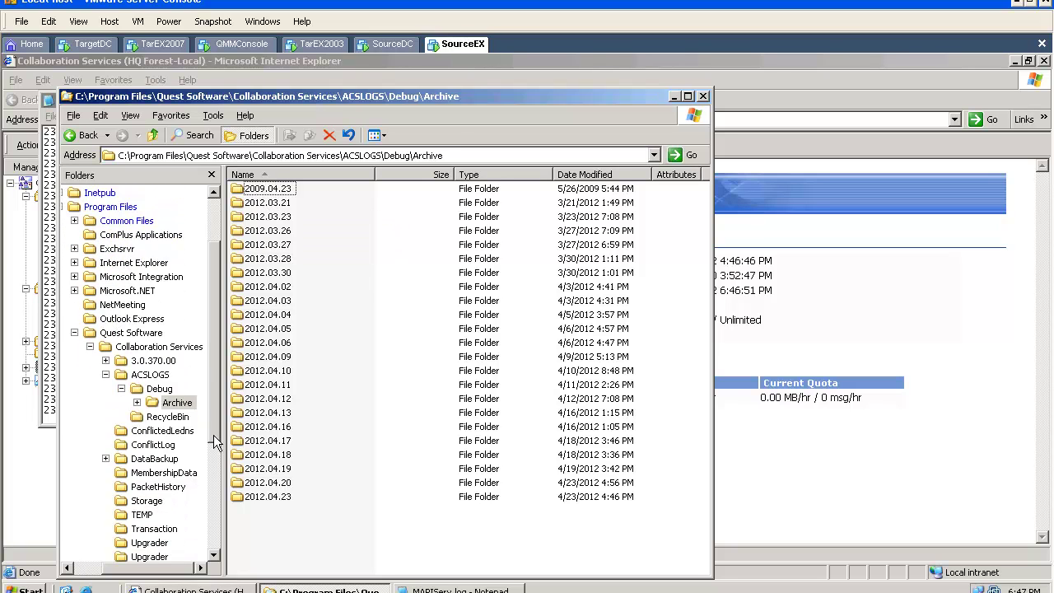
left_click(141, 456)
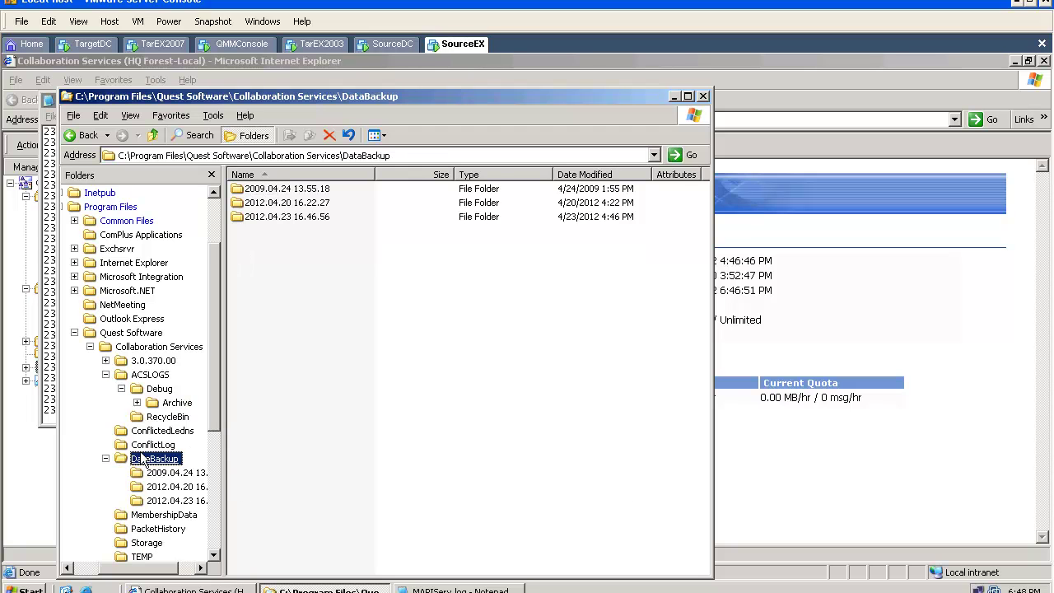
Show the PacketHistory GUID-named packet files sorted by Date Modified, April 2011 through March 2012.
left_click(151, 531)
left_click(349, 362)
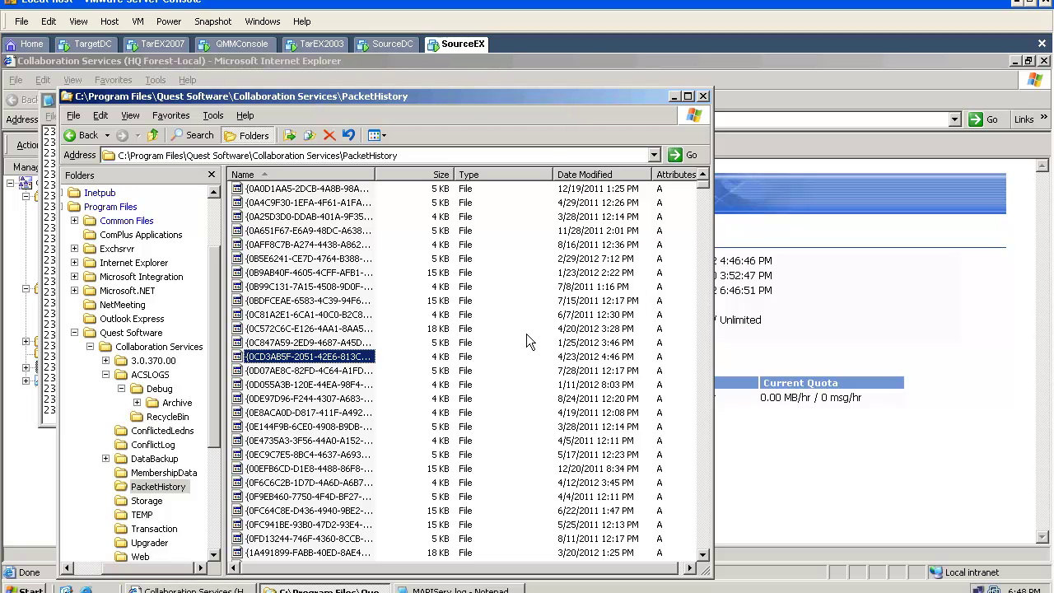
left_click(624, 176)
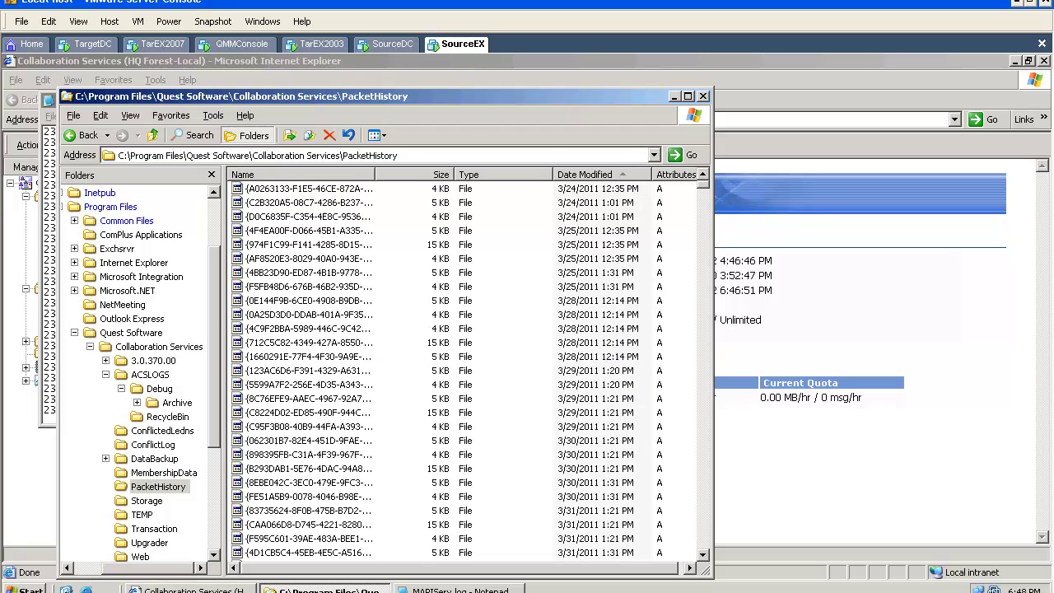
scroll(505, 414, "down", 15)
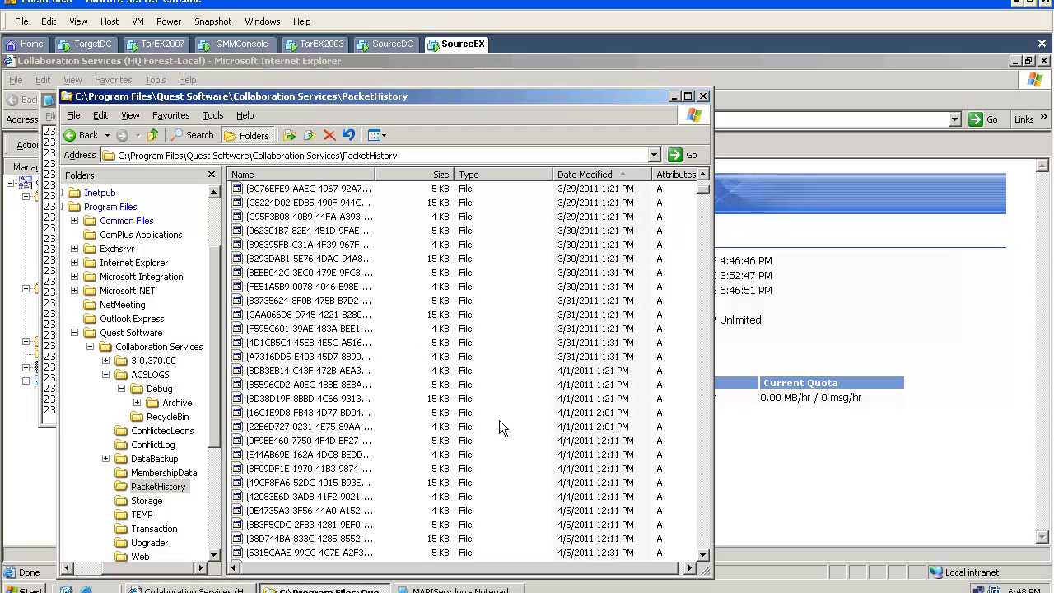
scroll(481, 443, "down", 20)
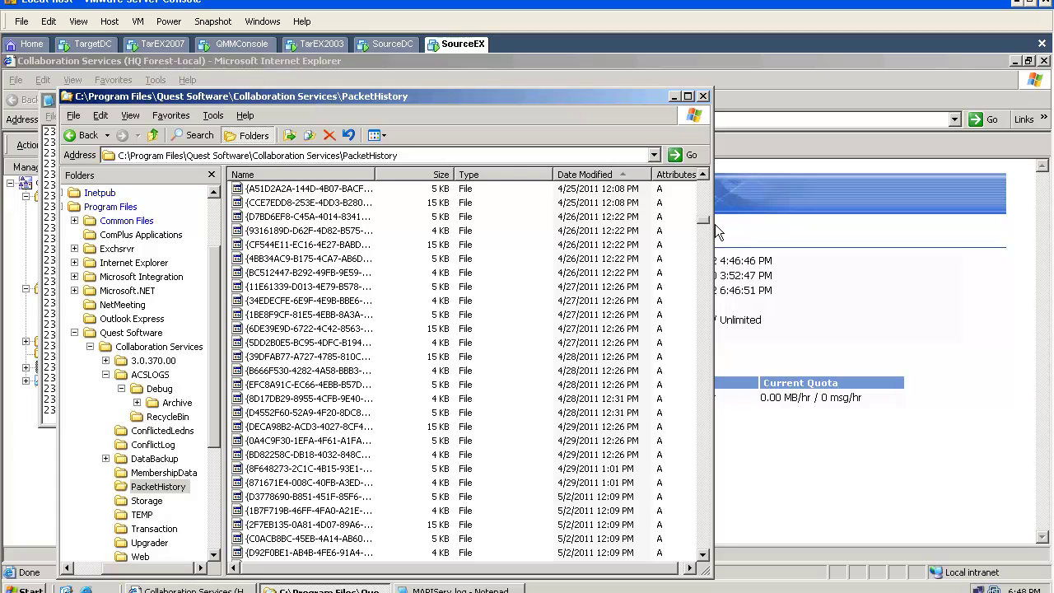
scroll(712, 223, "down", 20)
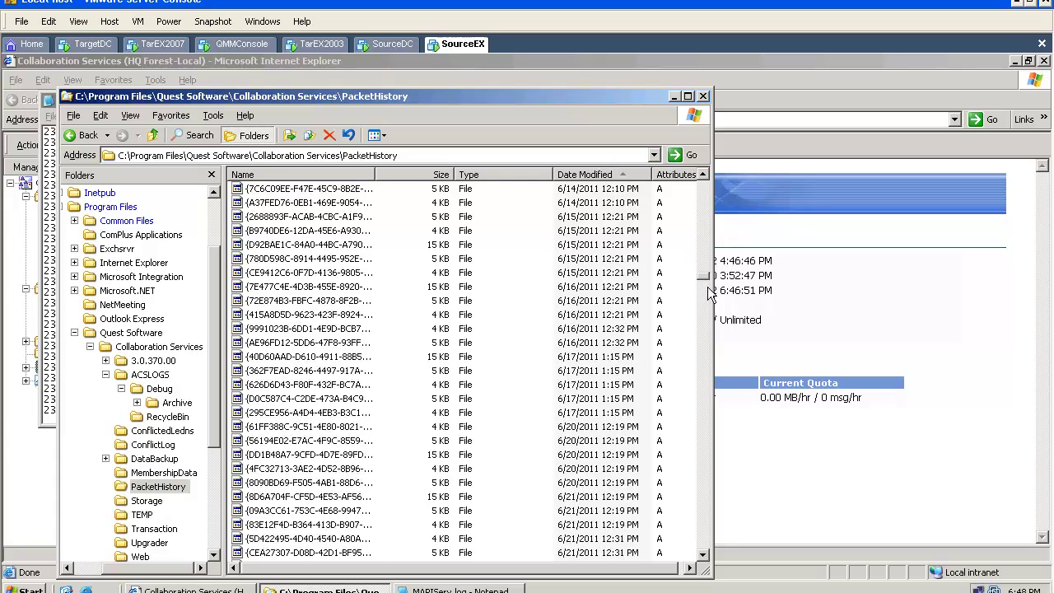
left_click_drag(702, 329, 712, 507)
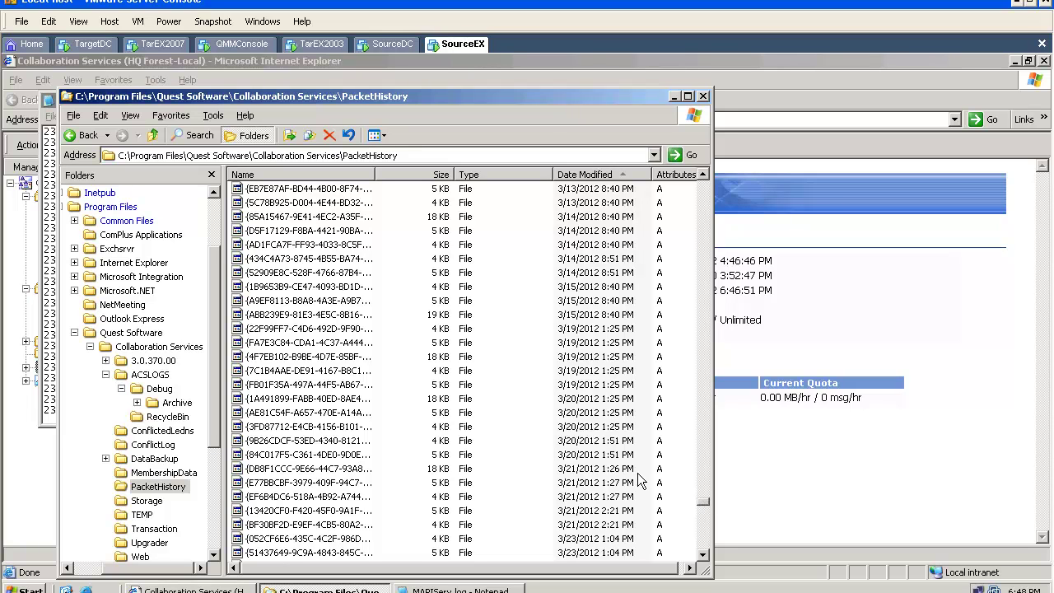
Browse the TEMP and Upgrader folders in the Folders tree.
left_click(138, 515)
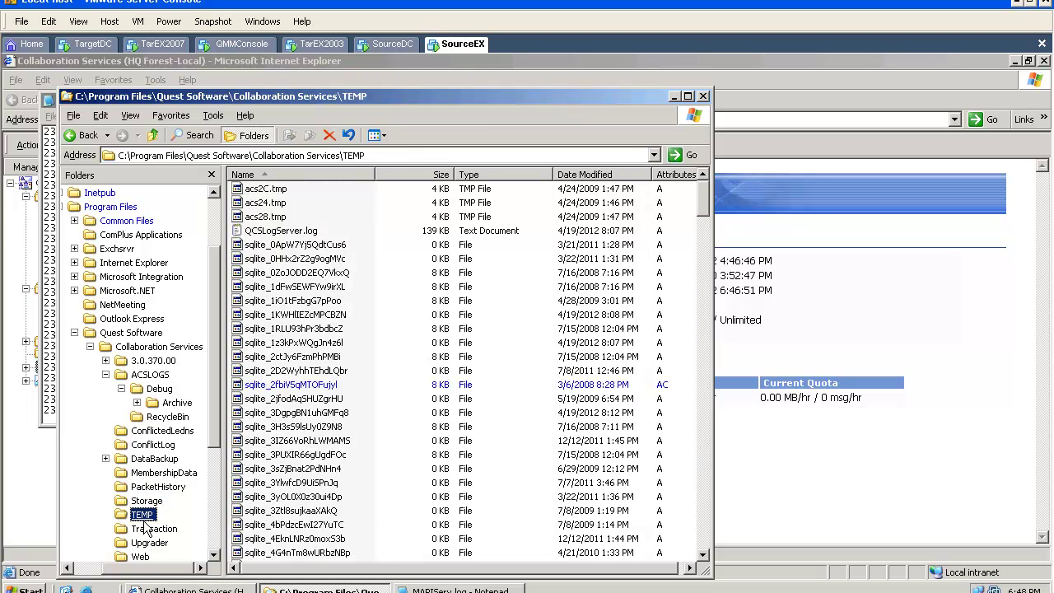
left_click(167, 546)
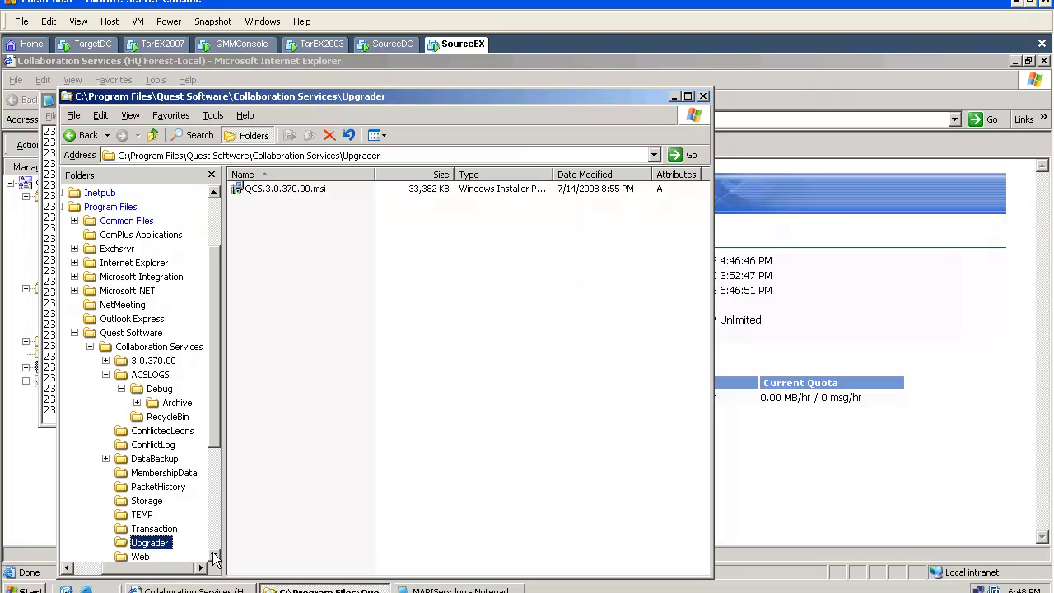
left_click(213, 556)
left_click(213, 555)
left_click(213, 555)
left_click(213, 556)
left_click(214, 556)
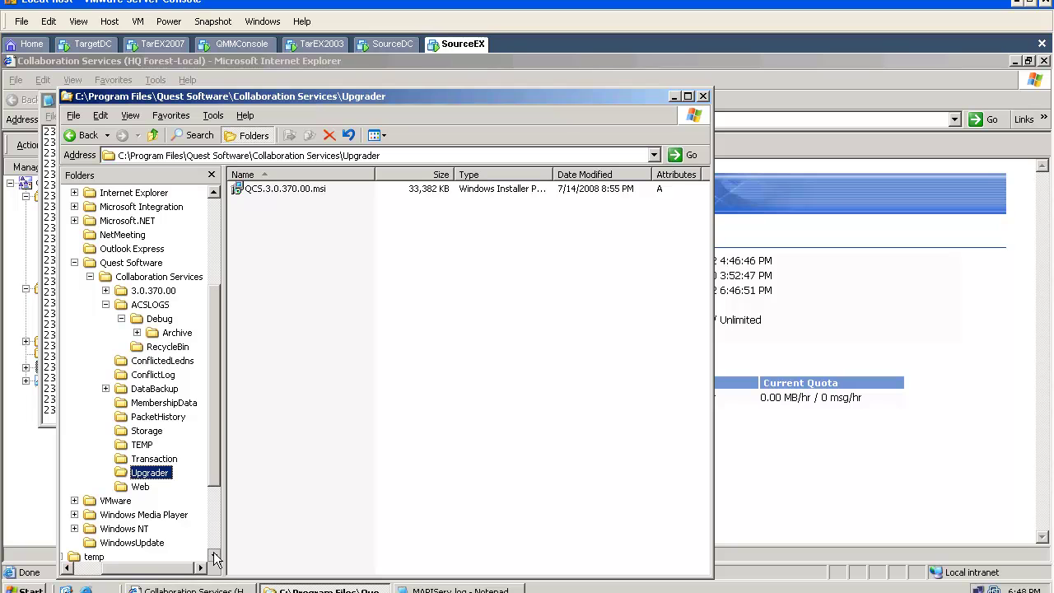
left_click(214, 556)
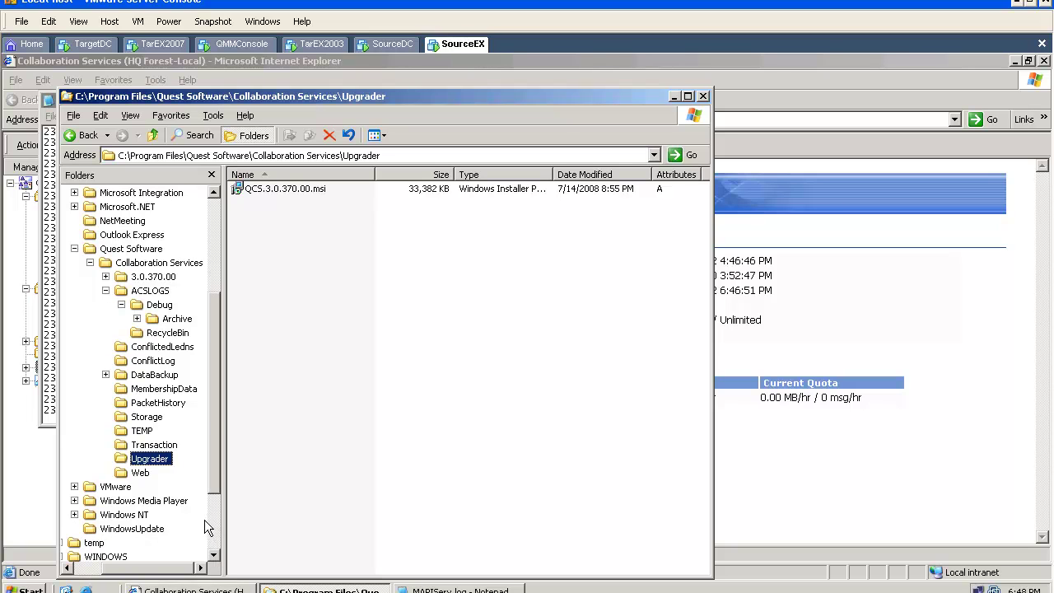
Launch MatchingRulesViewer.exe from the Quest Software Collaboration Services 3.0.370.00 folder.
left_click(141, 250)
left_click(144, 264)
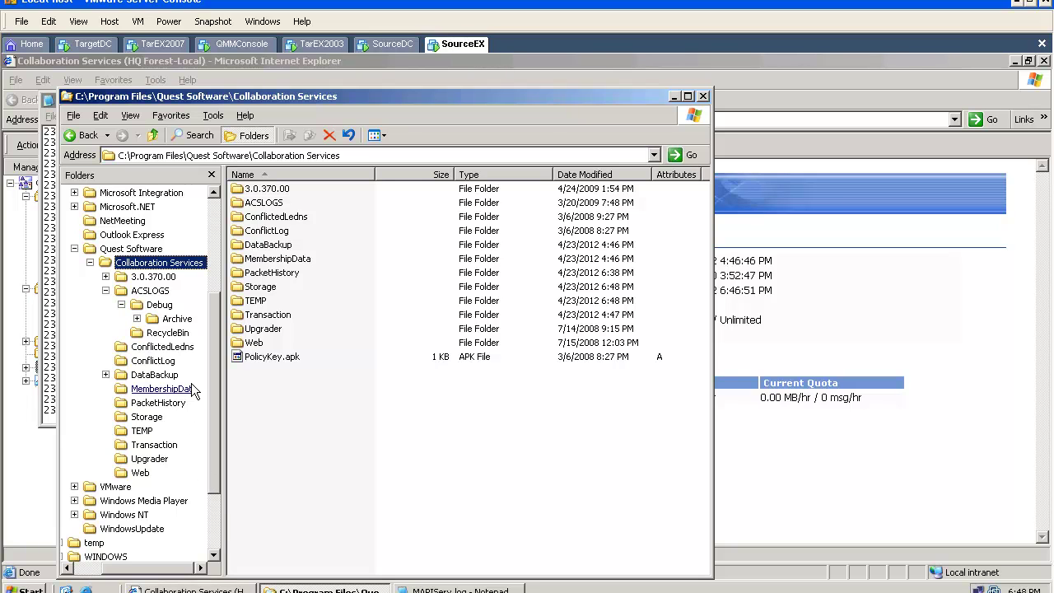
left_click(170, 280)
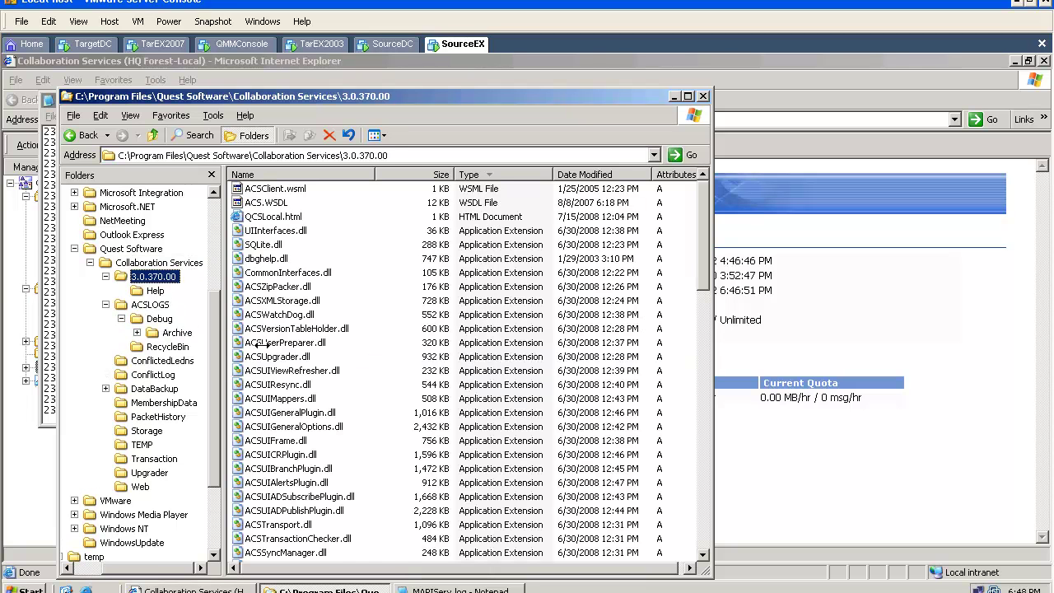
left_click(280, 357)
scroll(288, 387, "down", 10)
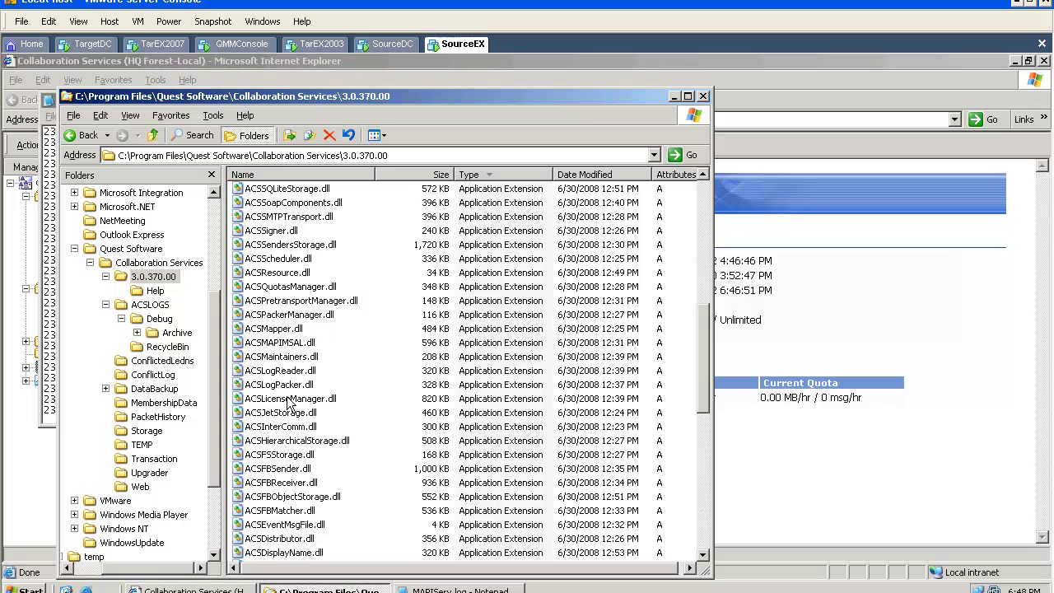
scroll(329, 474, "down", 5)
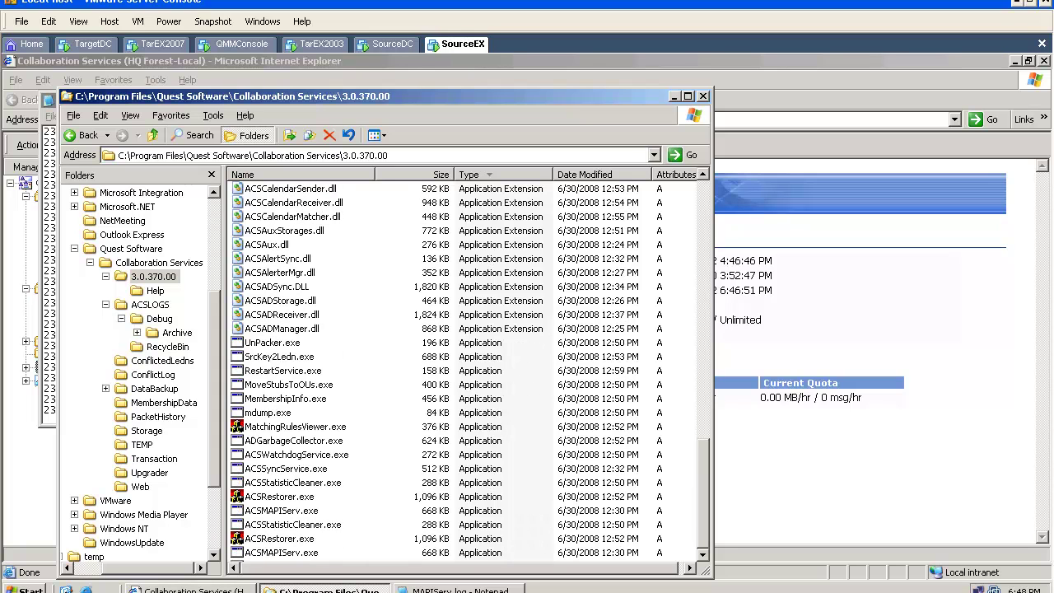
left_click(322, 427)
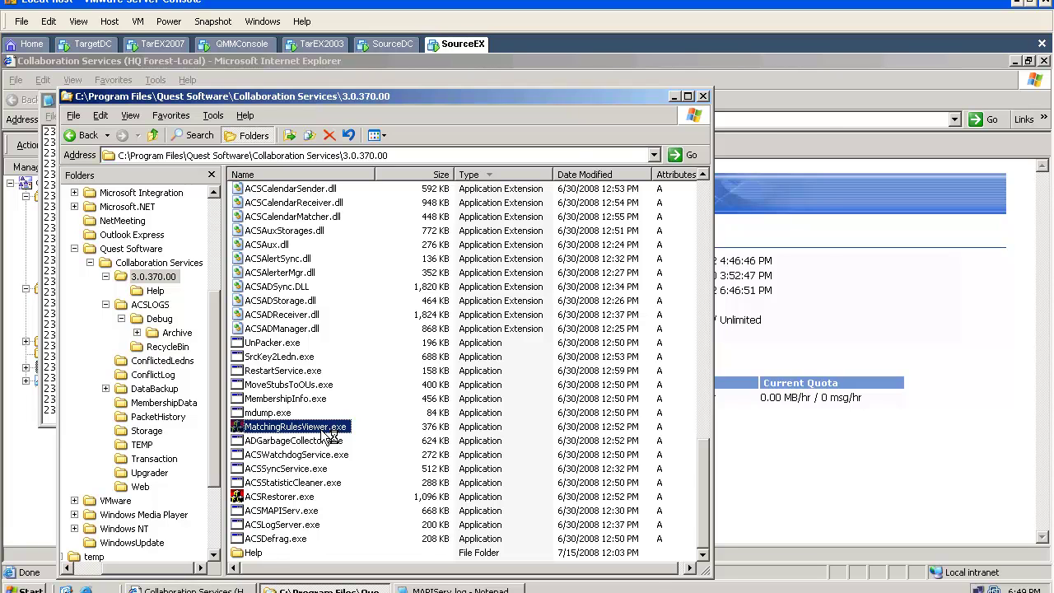
double_click(322, 428)
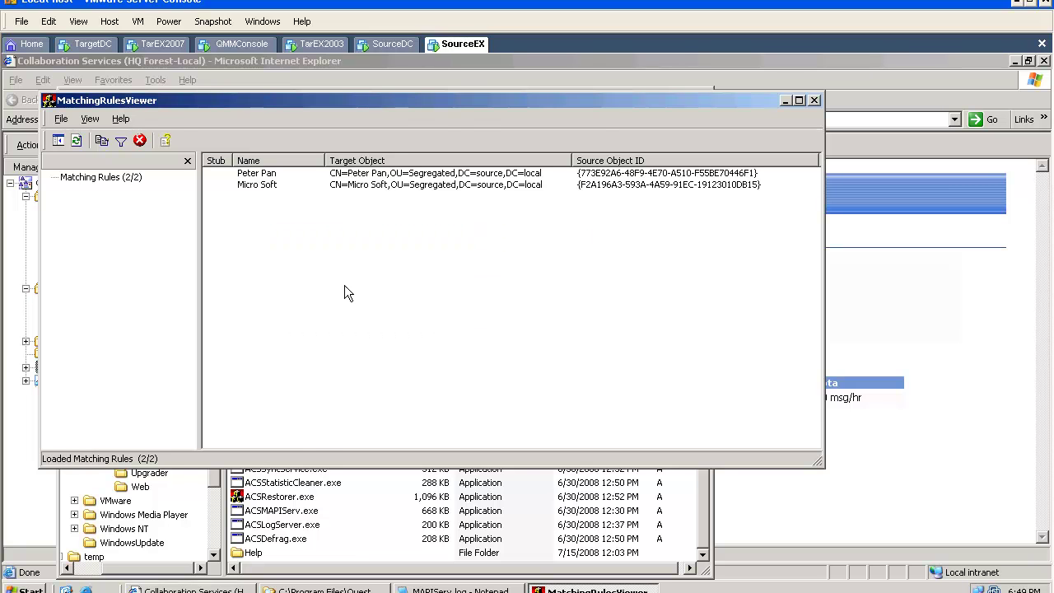
Select each of the two matching rules, refresh the view, and close MatchingRulesViewer.
left_click(374, 178)
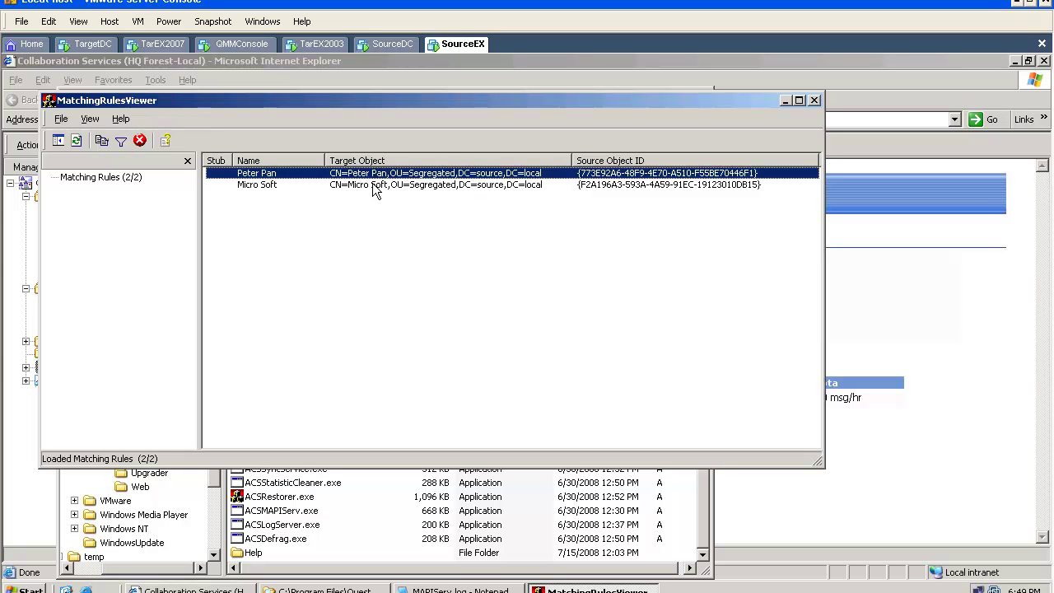
left_click(373, 184)
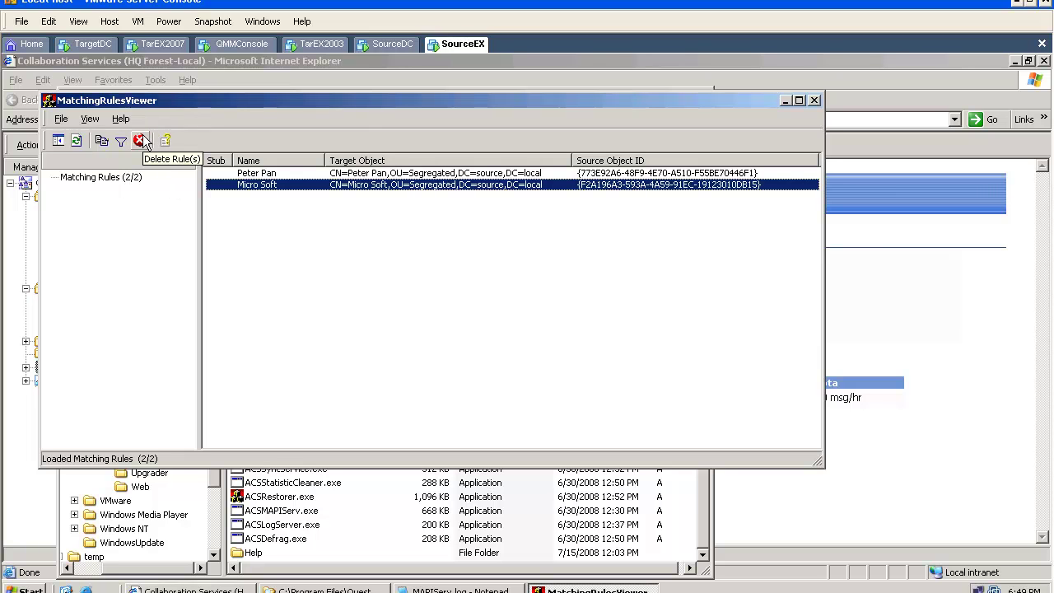
left_click(80, 143)
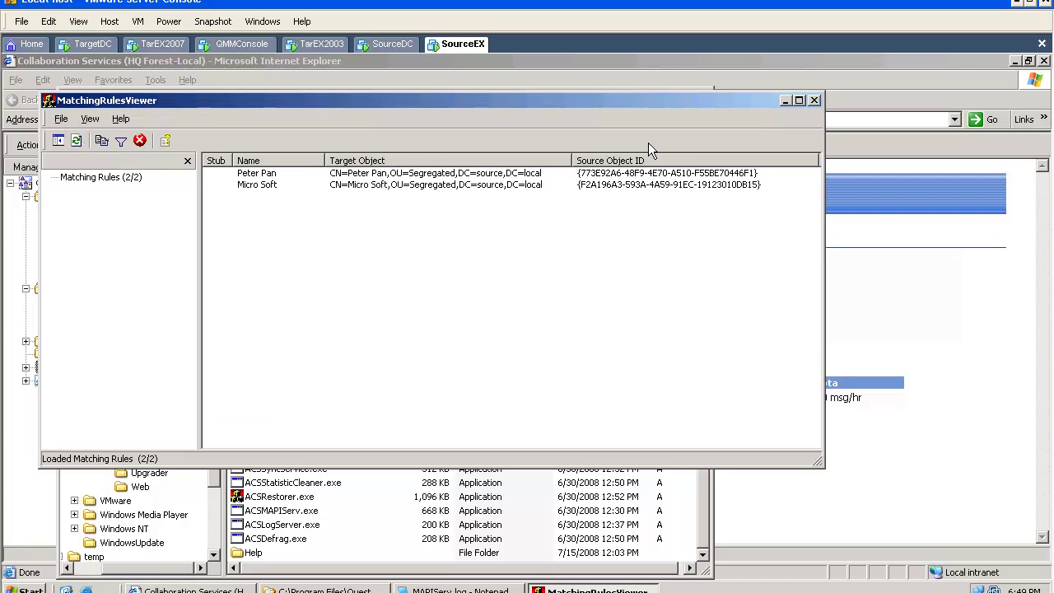
left_click(812, 100)
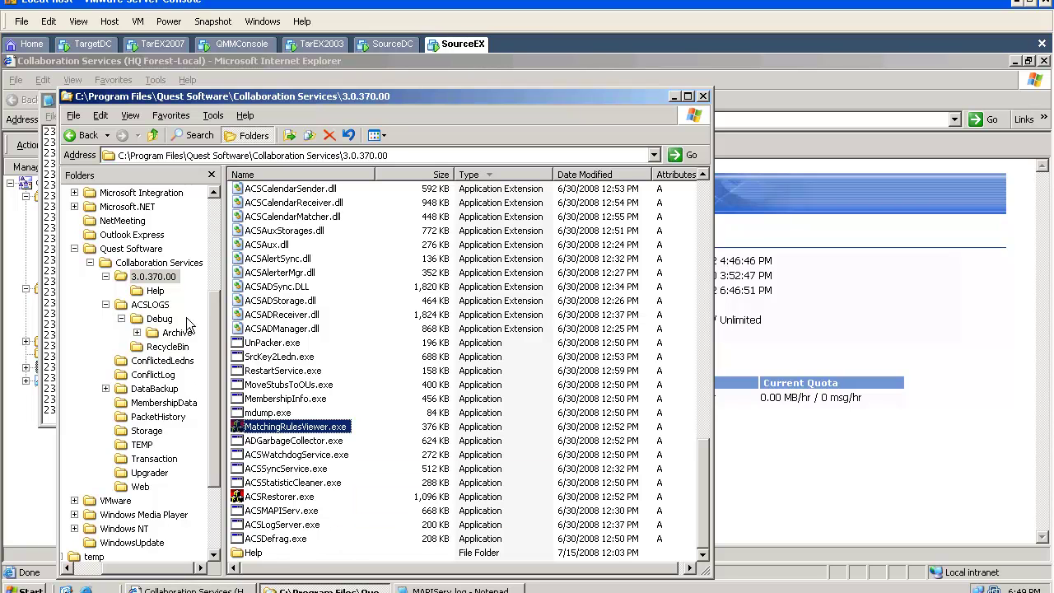
Show User_to_Contact publication details down to Active Directory Ready at 100% with one modification this week.
left_click(674, 96)
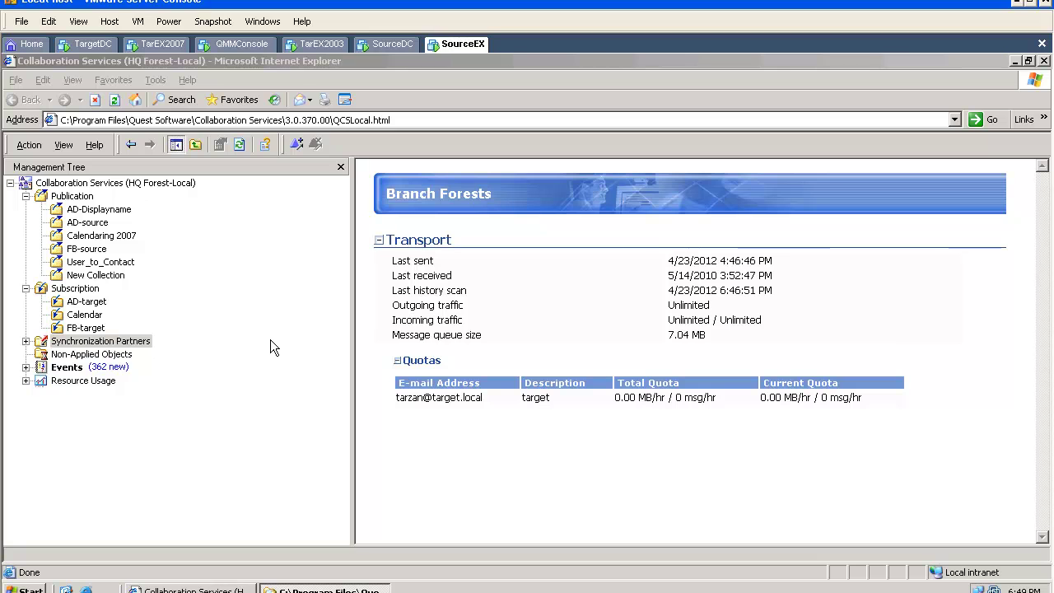
left_click(123, 262)
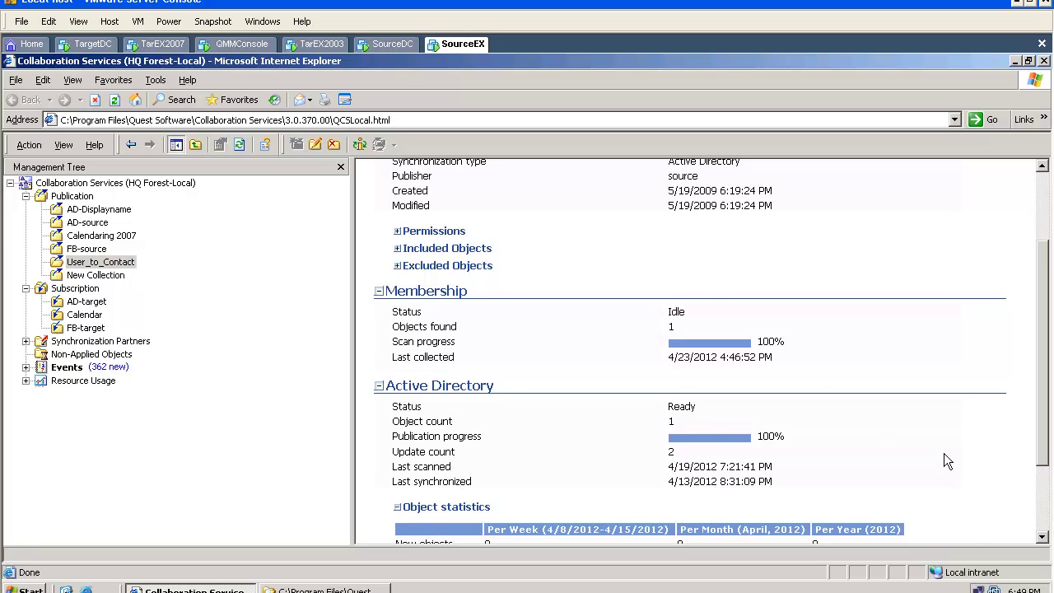
scroll(943, 452, "down", 3)
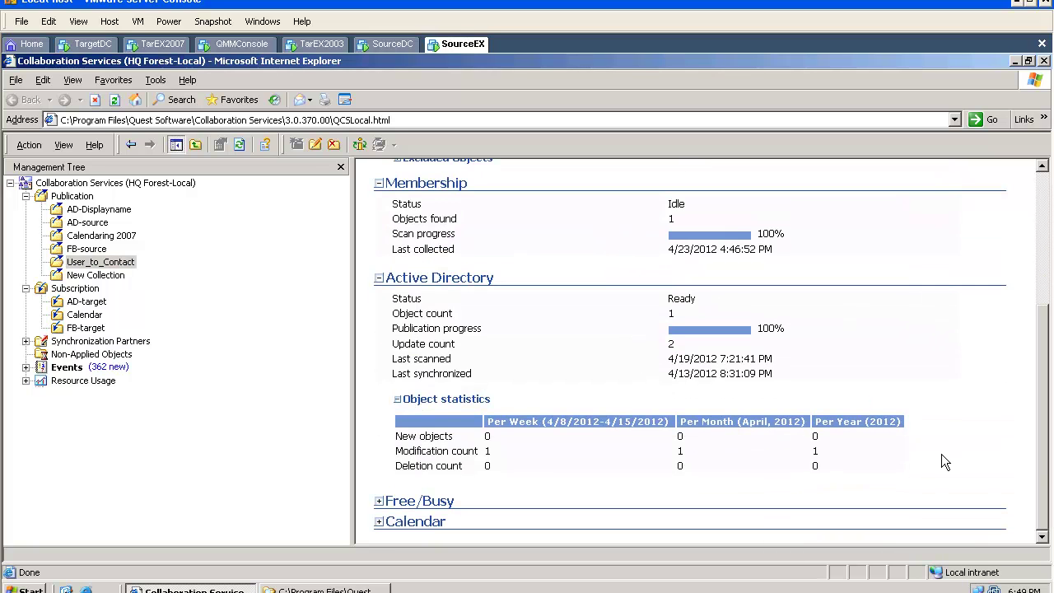